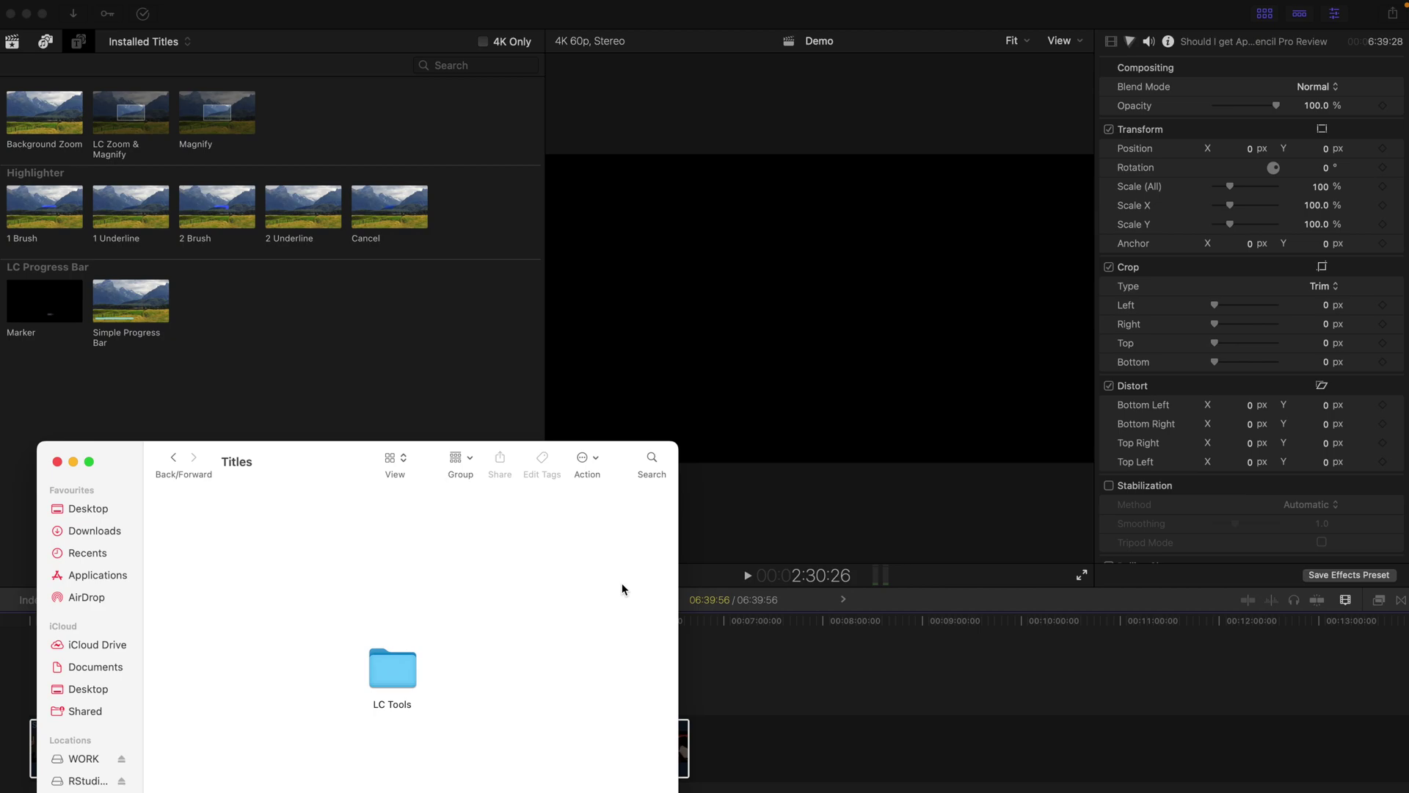
Open the LC Tools folder to view its contents, then return to Titles and select it.
click(400, 671)
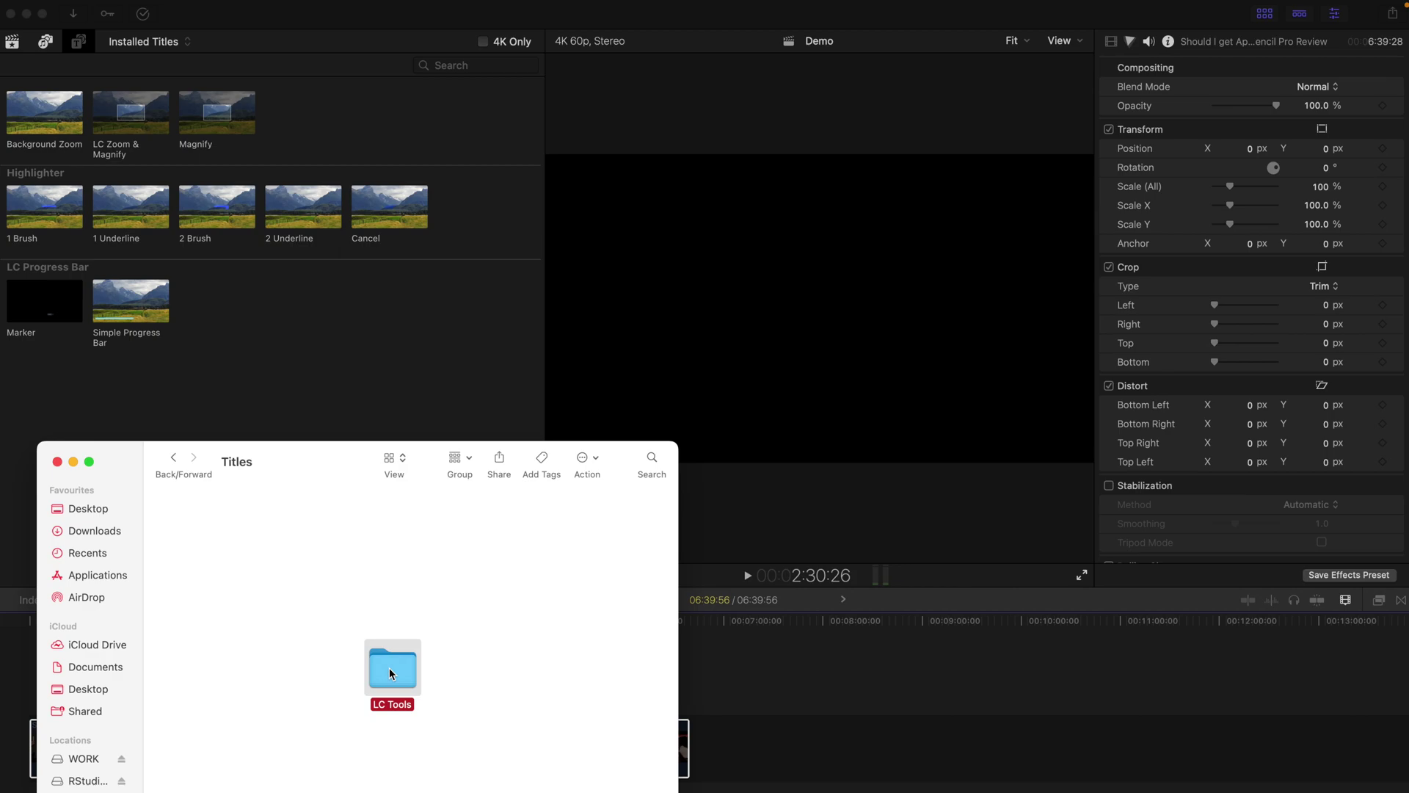
double_click(390, 670)
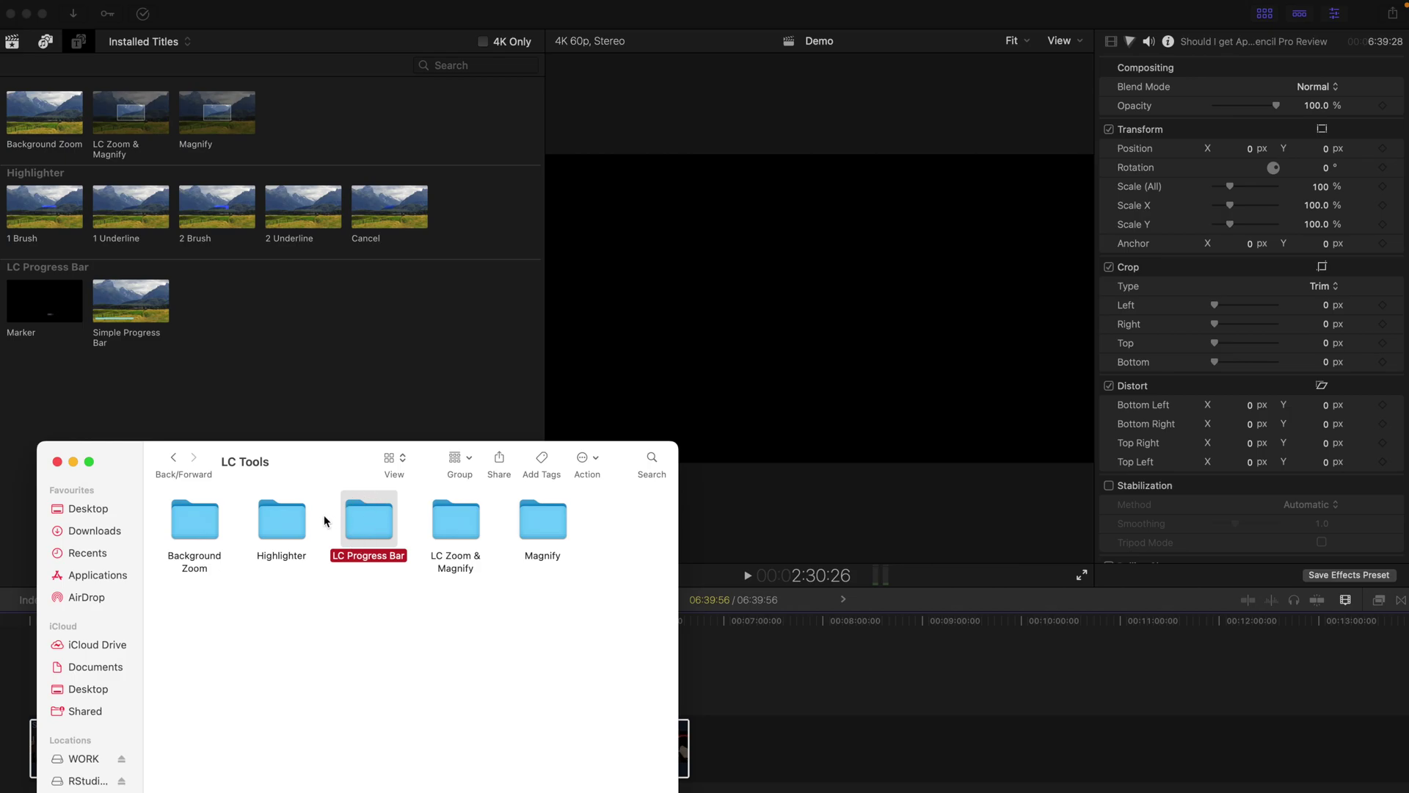
click(174, 458)
click(406, 676)
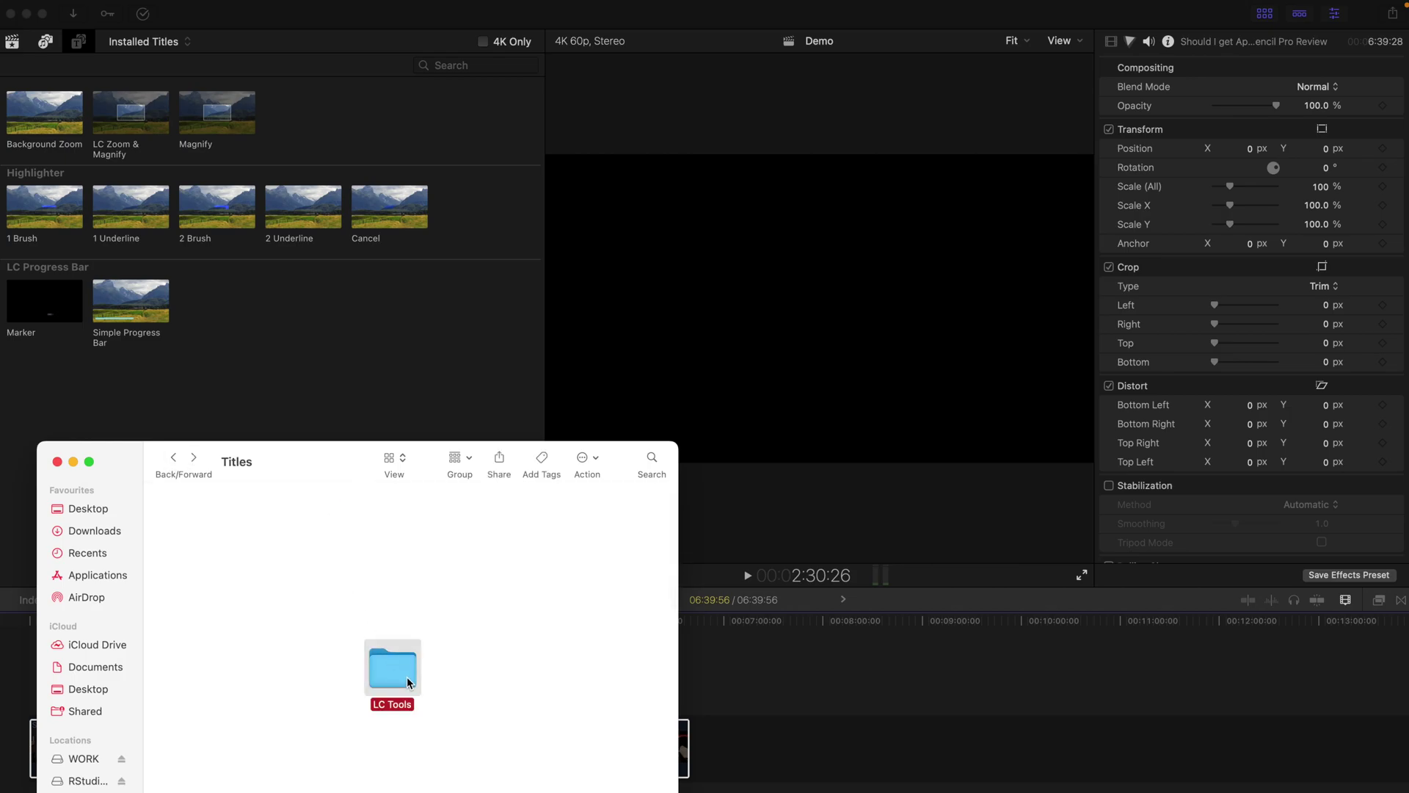
Go Home › Movies › Motion Templates › Titles, select LC Tools, and switch back to Final Cut Pro.
mouse_move(245, 4)
click(200, 7)
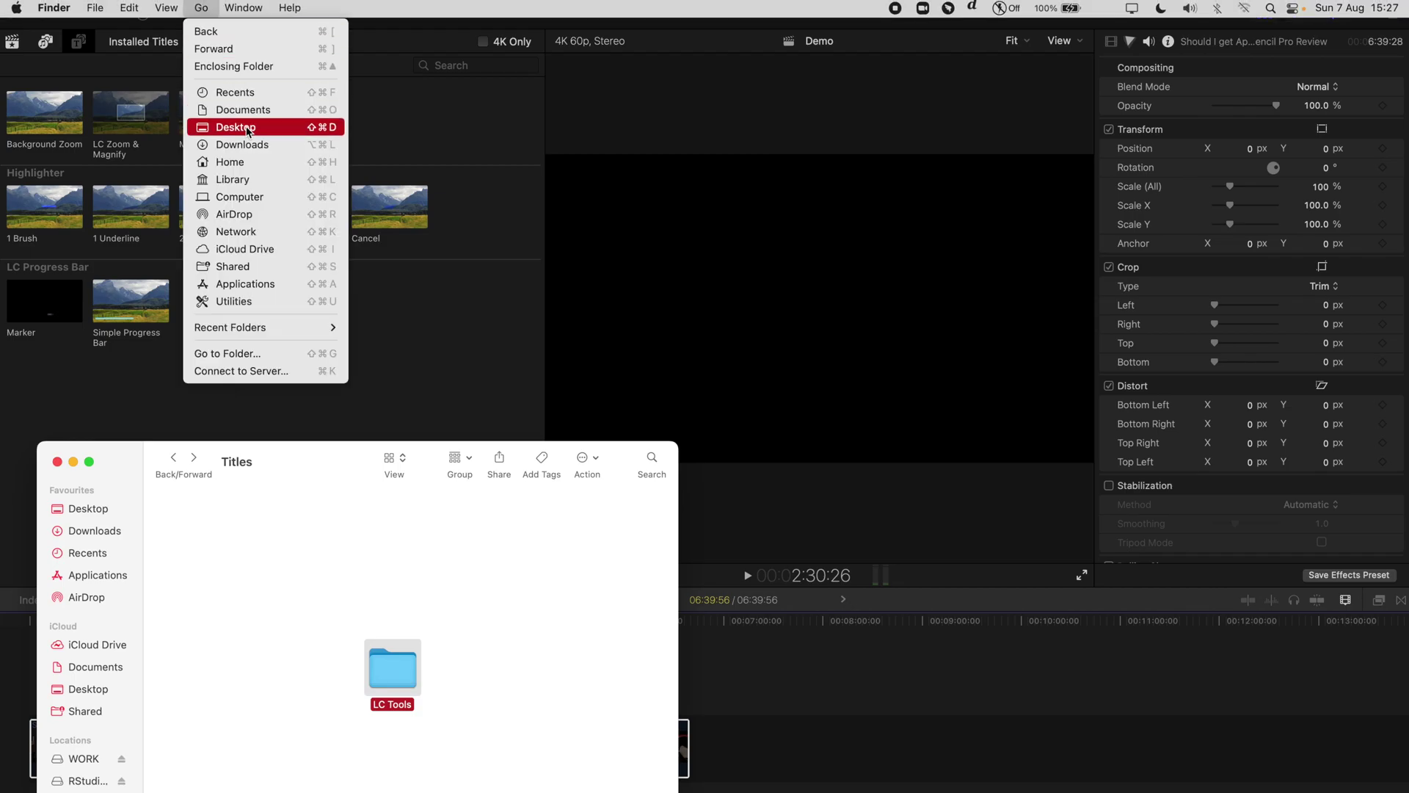
click(250, 162)
double_click(368, 512)
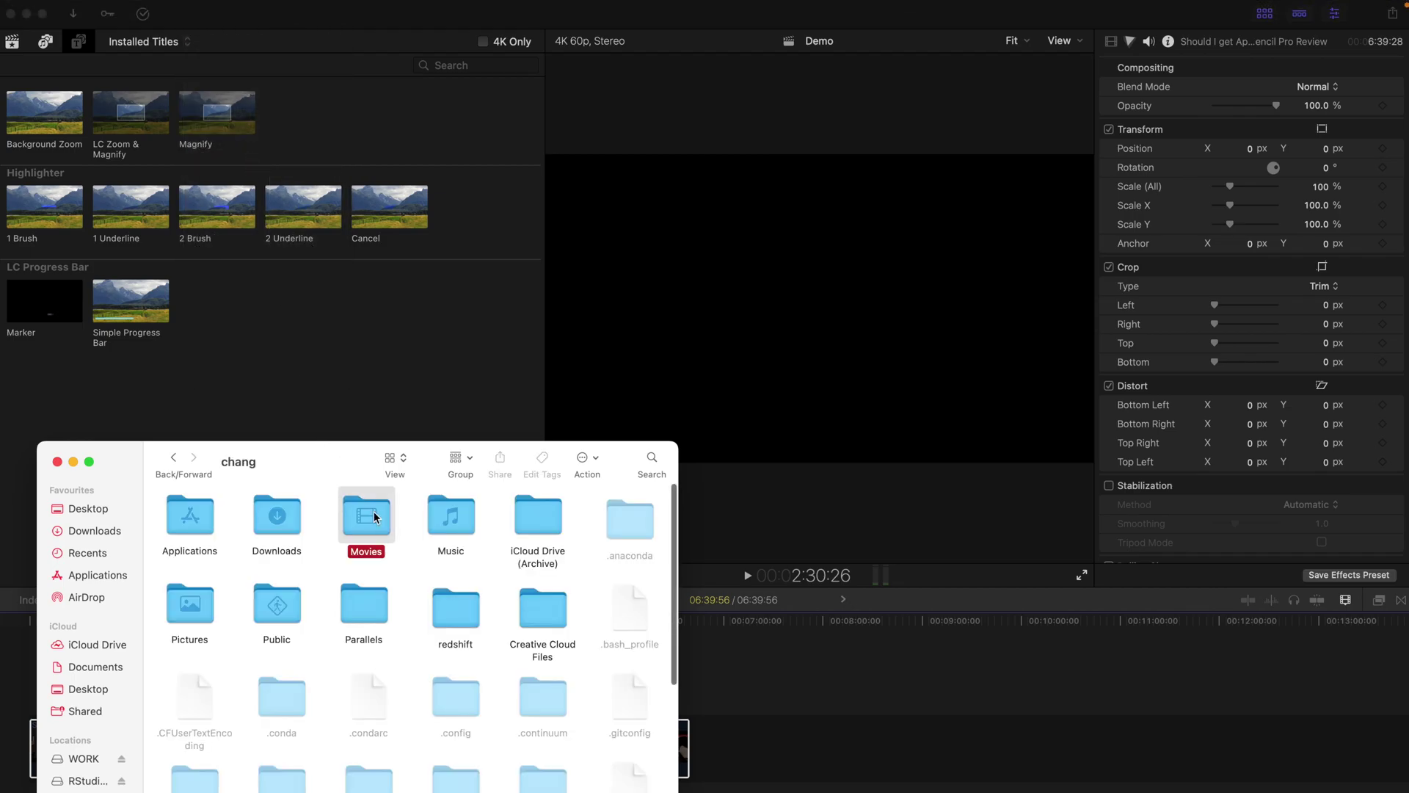
double_click(284, 521)
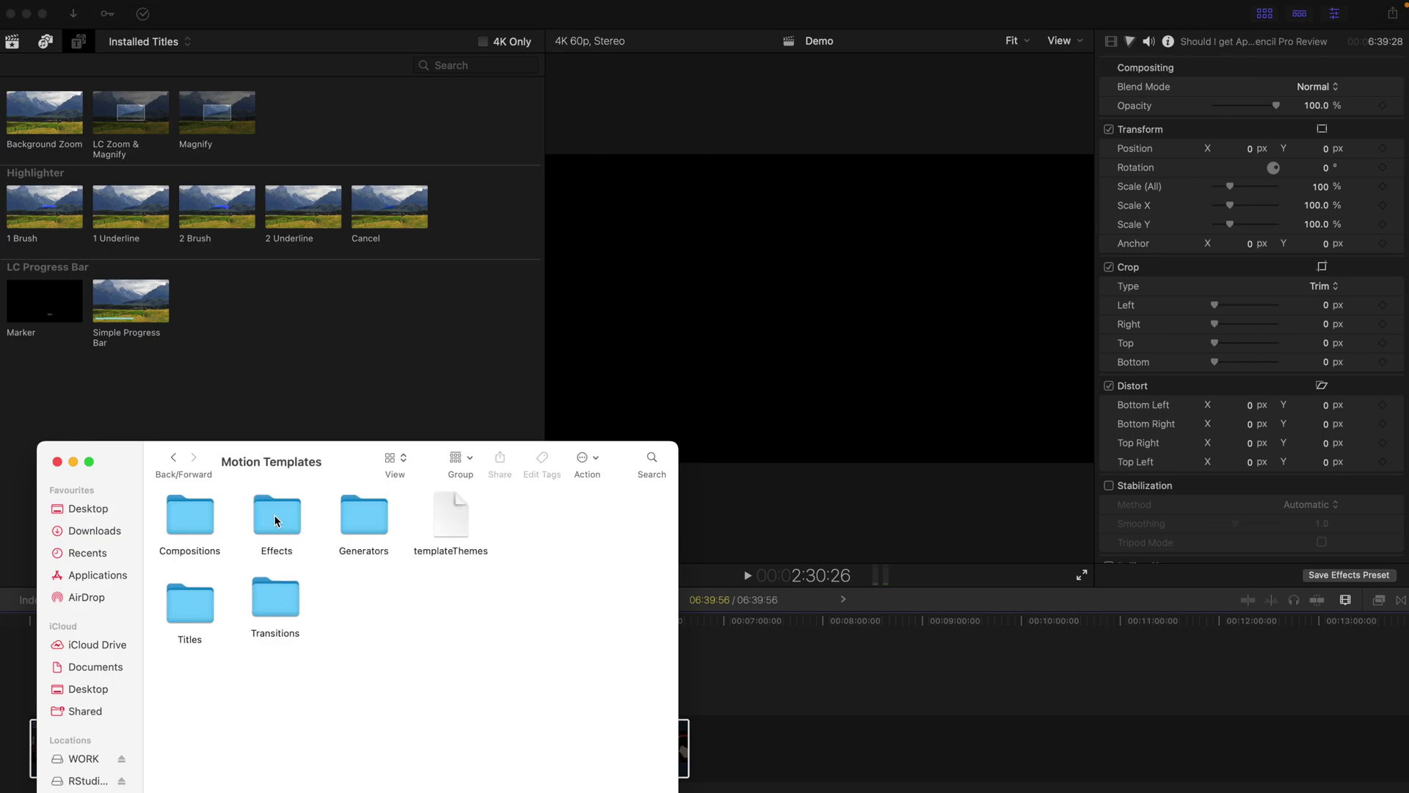
double_click(213, 596)
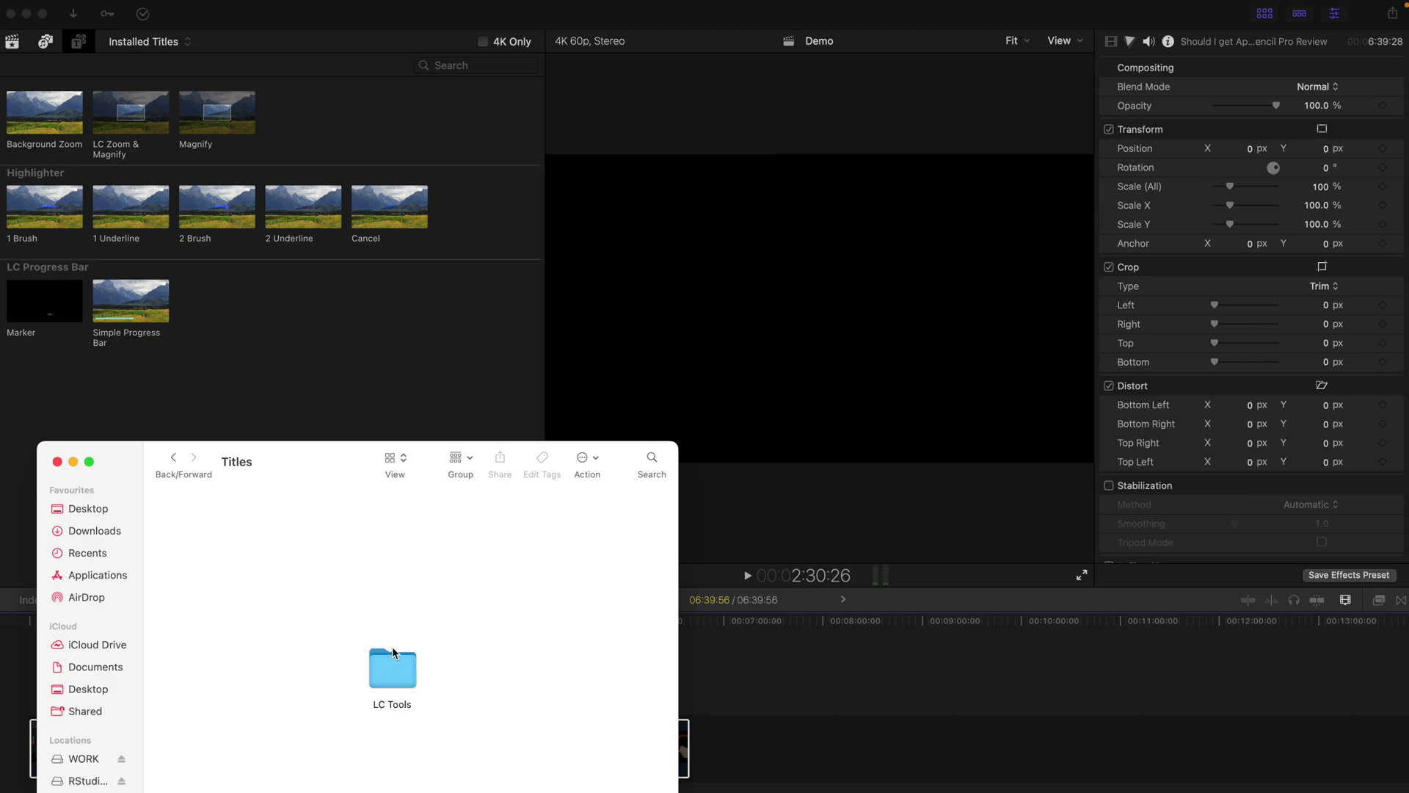
click(386, 663)
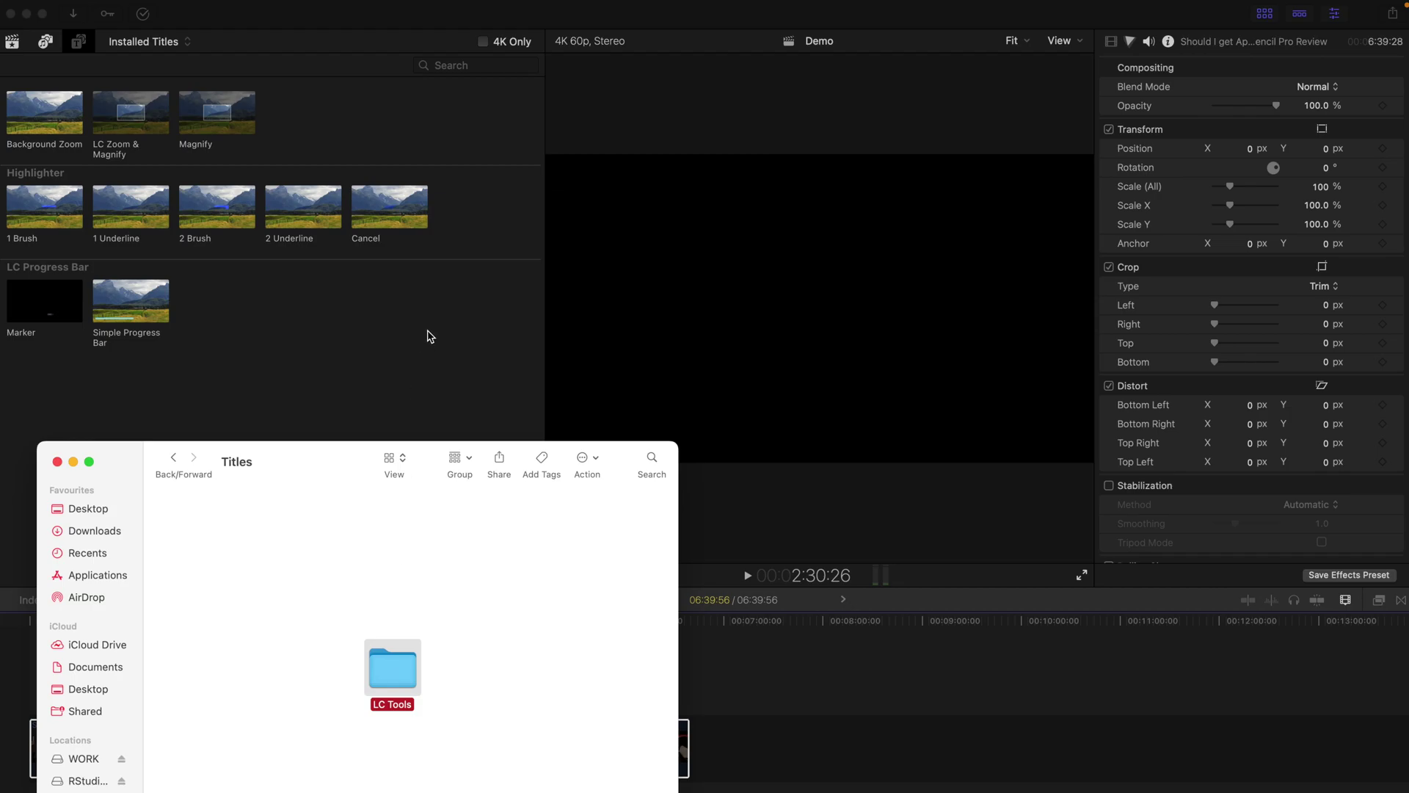
click(77, 44)
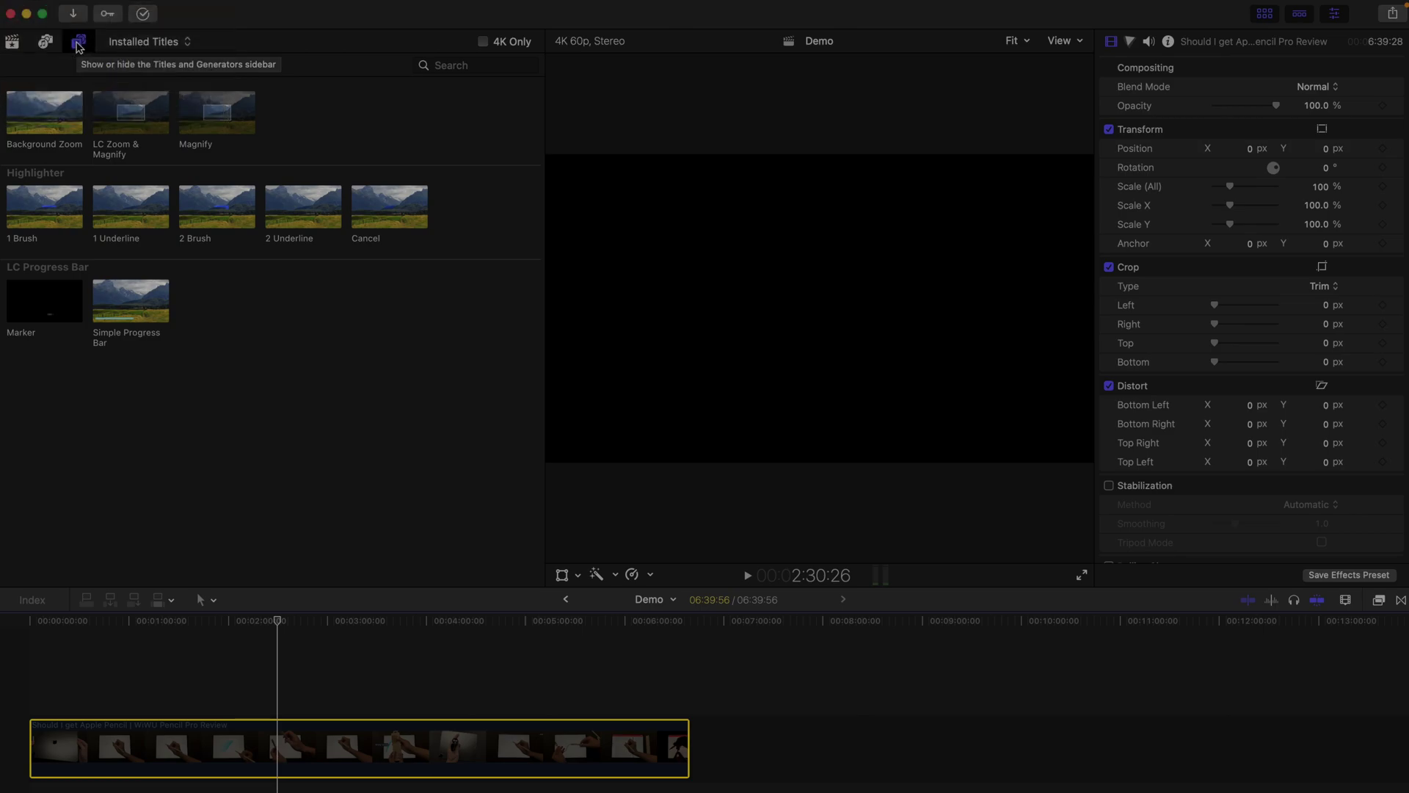
Focus the titles browser and scrub the Demo timeline's Apple Pencil review back to its start.
click(408, 347)
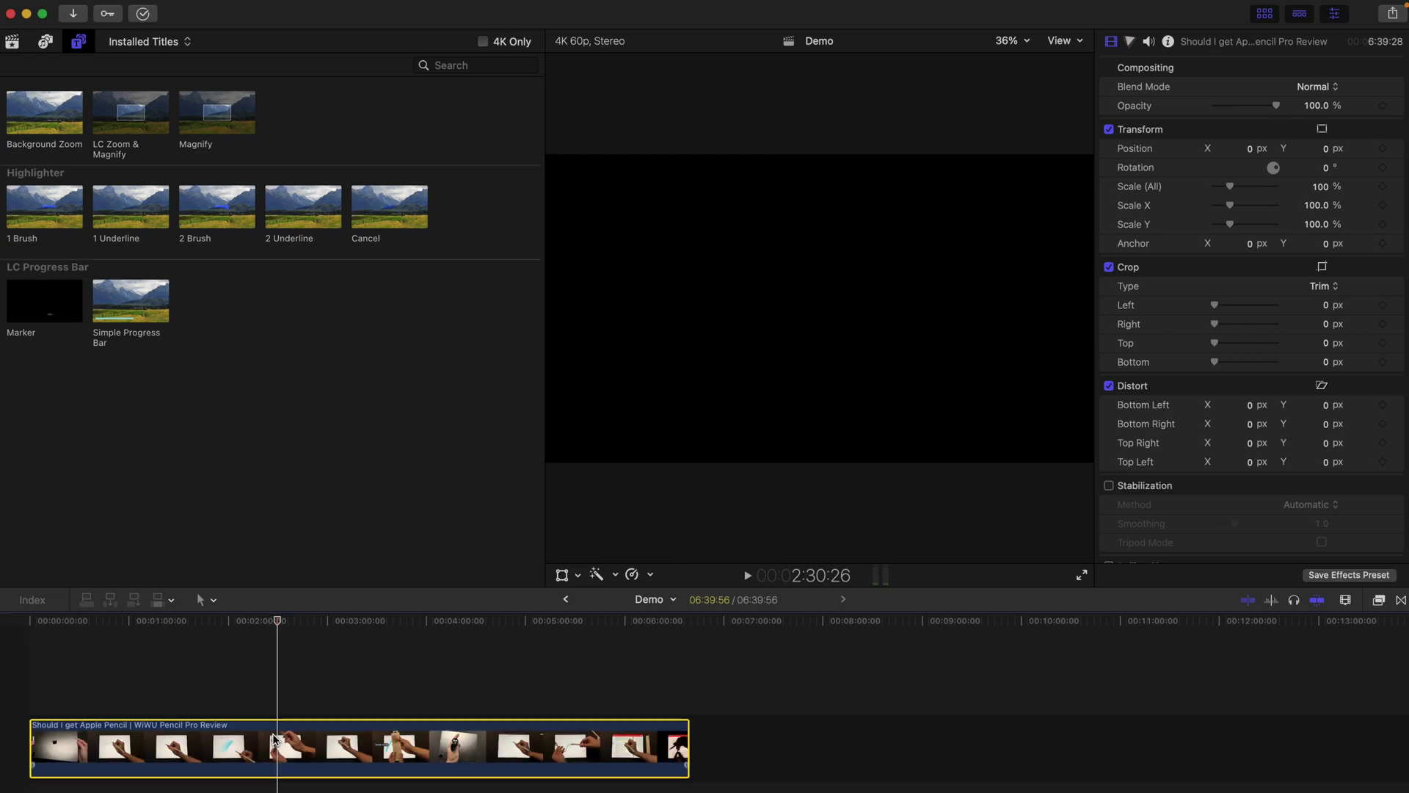
mouse_move(250, 623)
mouse_down()
mouse_move(85, 624)
mouse_move(355, 625)
mouse_move(541, 688)
mouse_move(208, 661)
mouse_move(542, 660)
mouse_move(44, 653)
mouse_move(686, 666)
mouse_move(734, 681)
mouse_move(11, 639)
mouse_up()
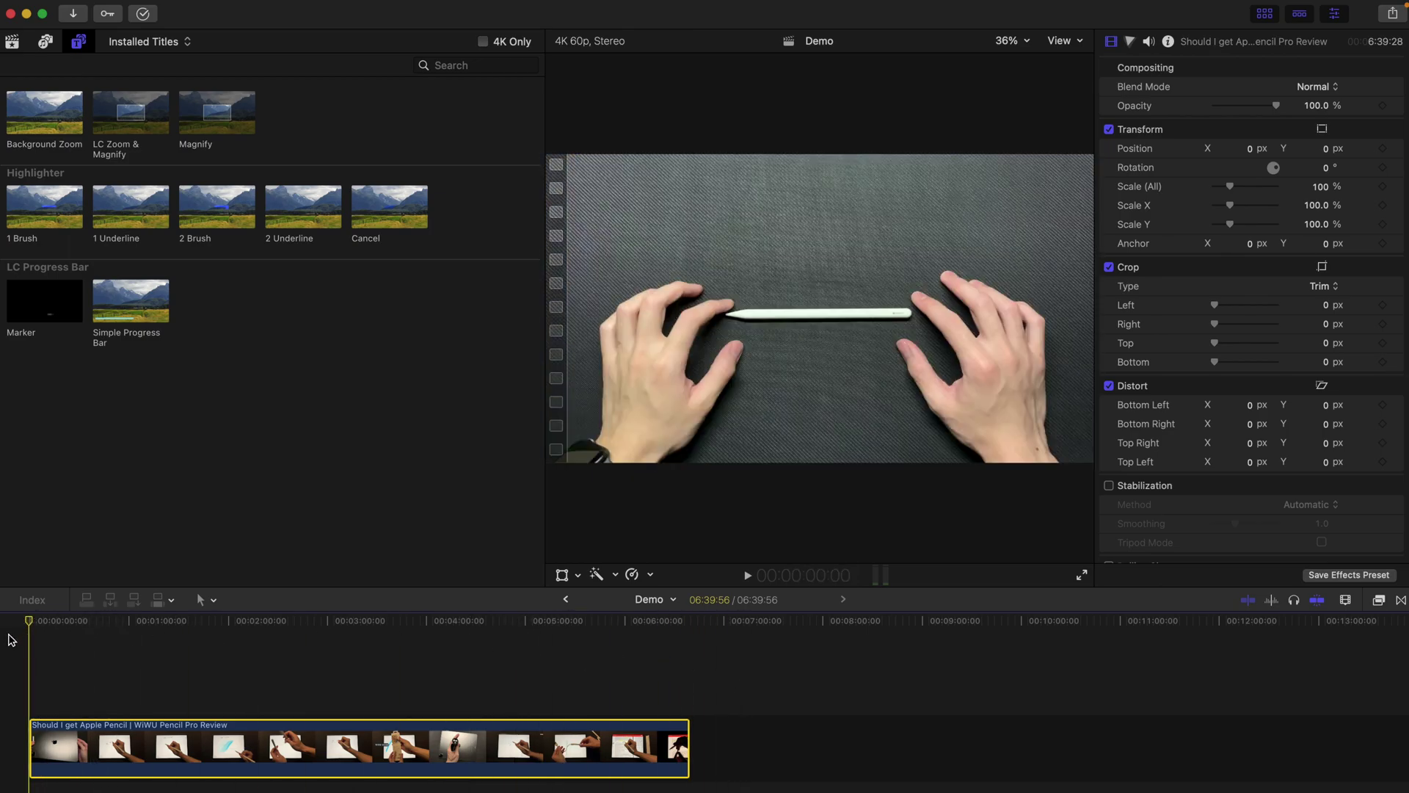
Place the Simple Progress Bar title above the clip and stretch it to the review's end.
click(124, 321)
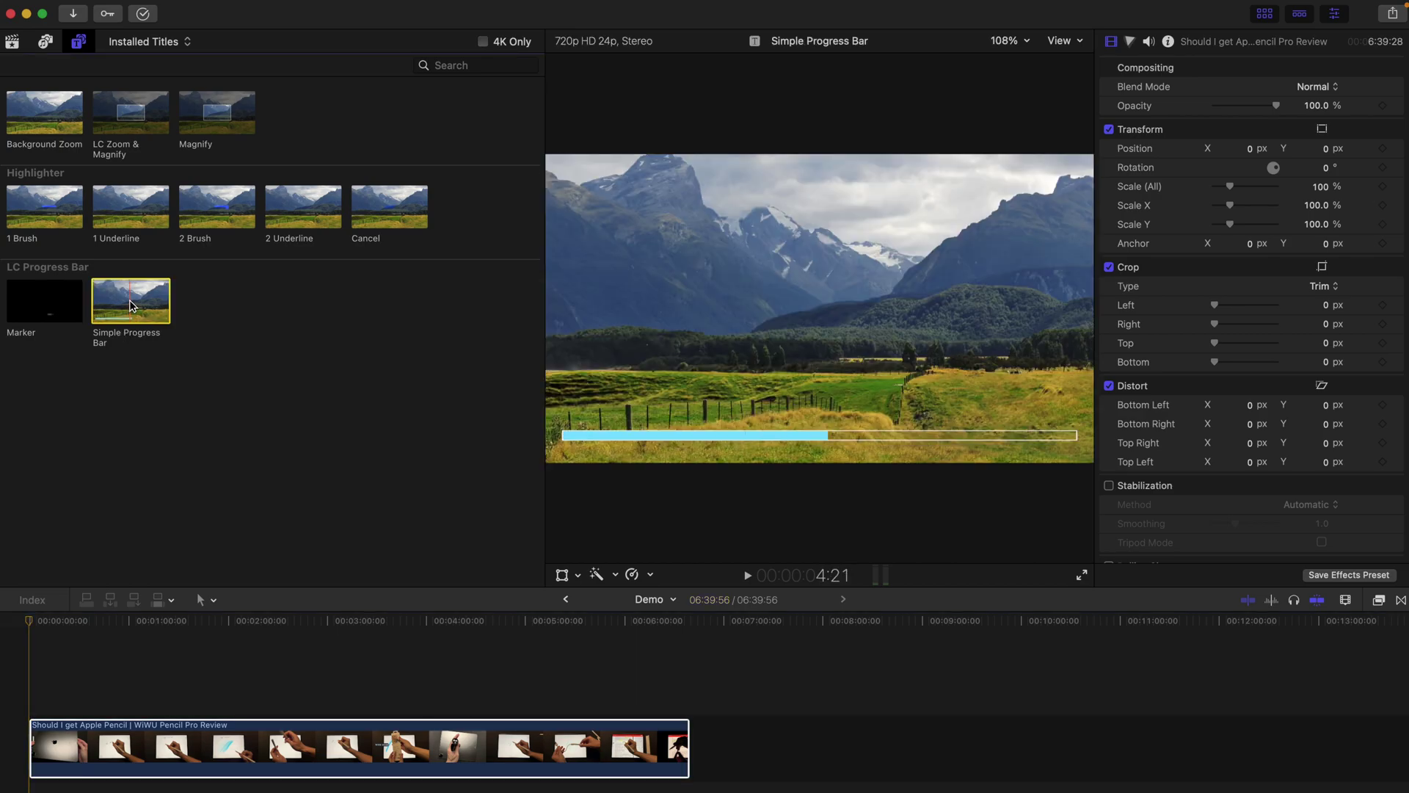
drag(131, 305, 37, 708)
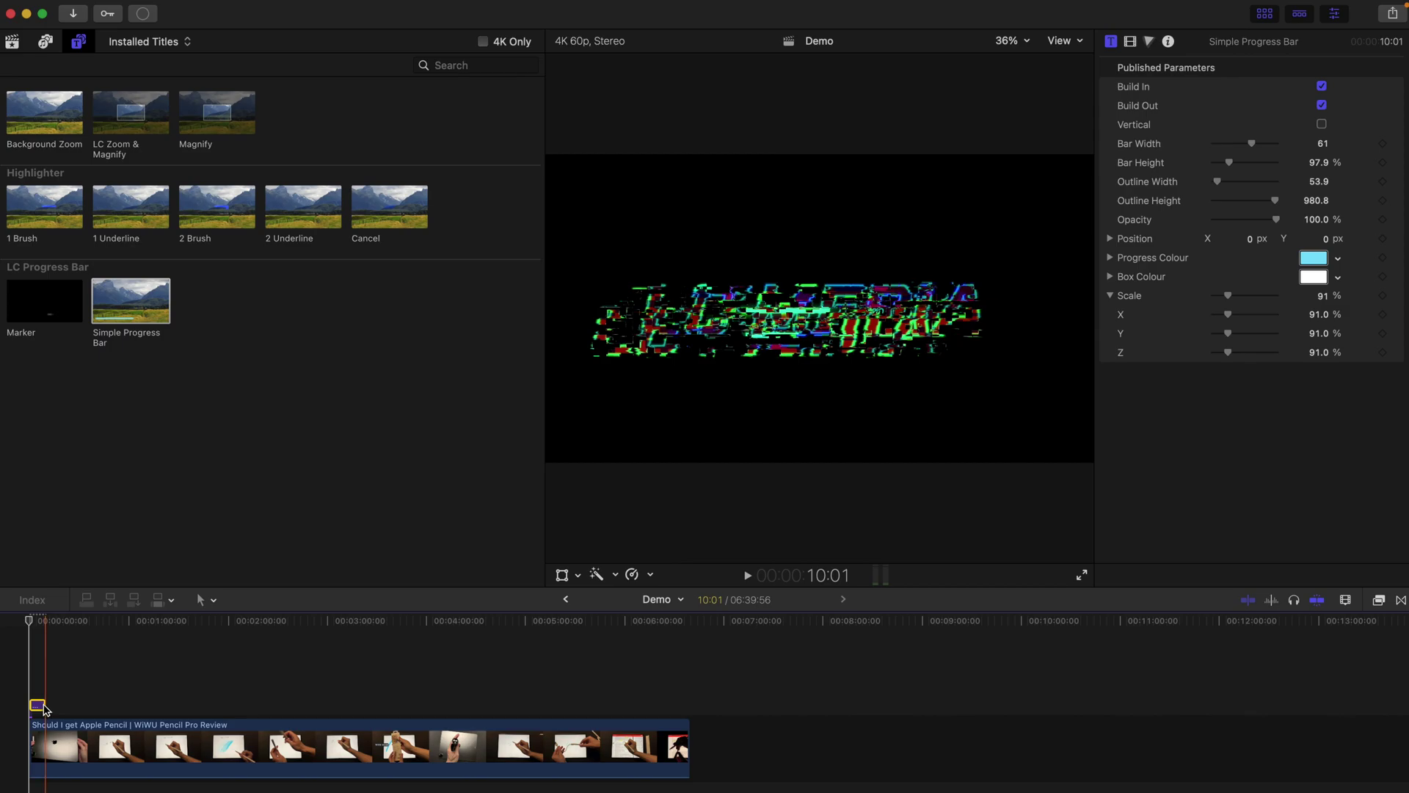
key(super+equal)
key(super+minus)
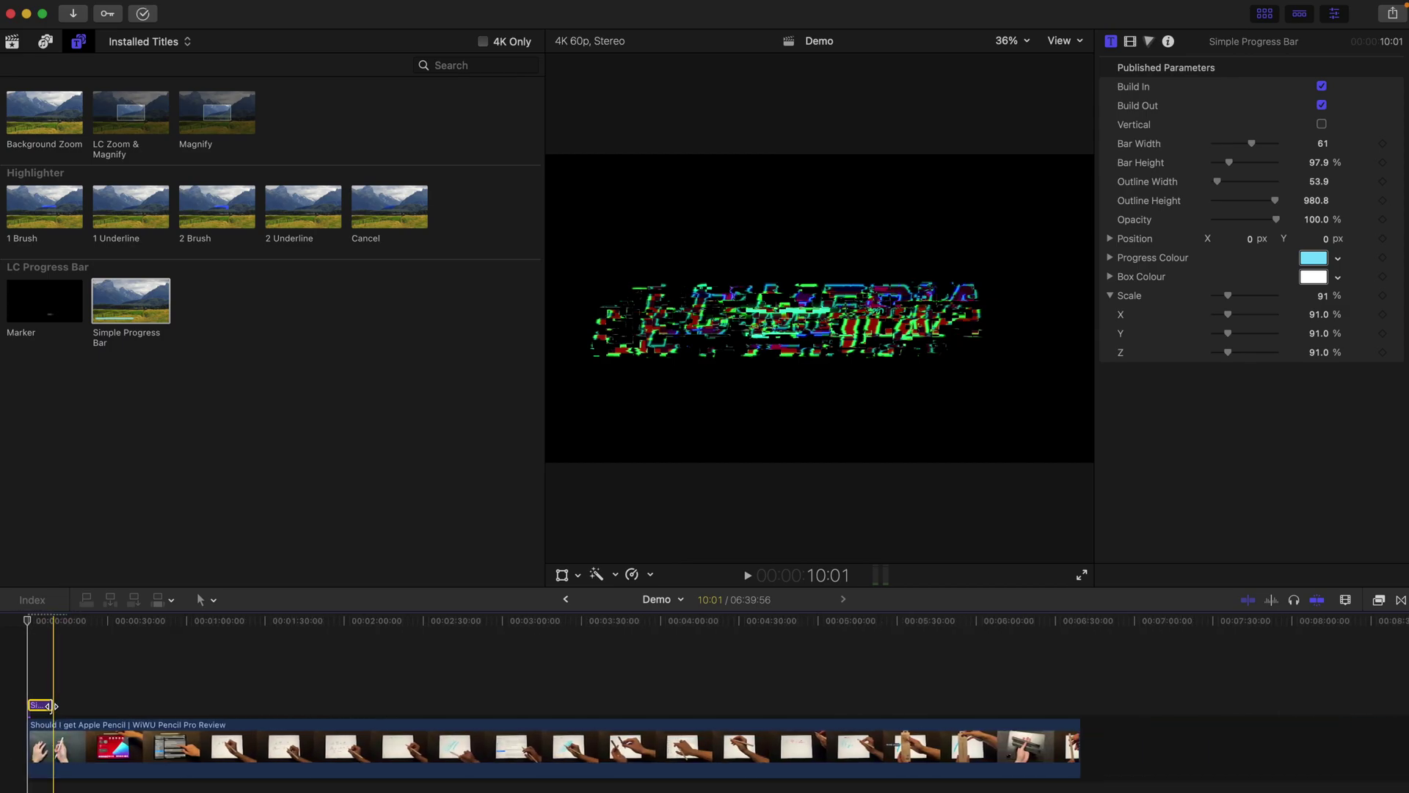
drag(52, 706, 1079, 706)
click(995, 705)
Turn off the bar's Build In and Build Out animations and return the playhead to the start.
click(930, 706)
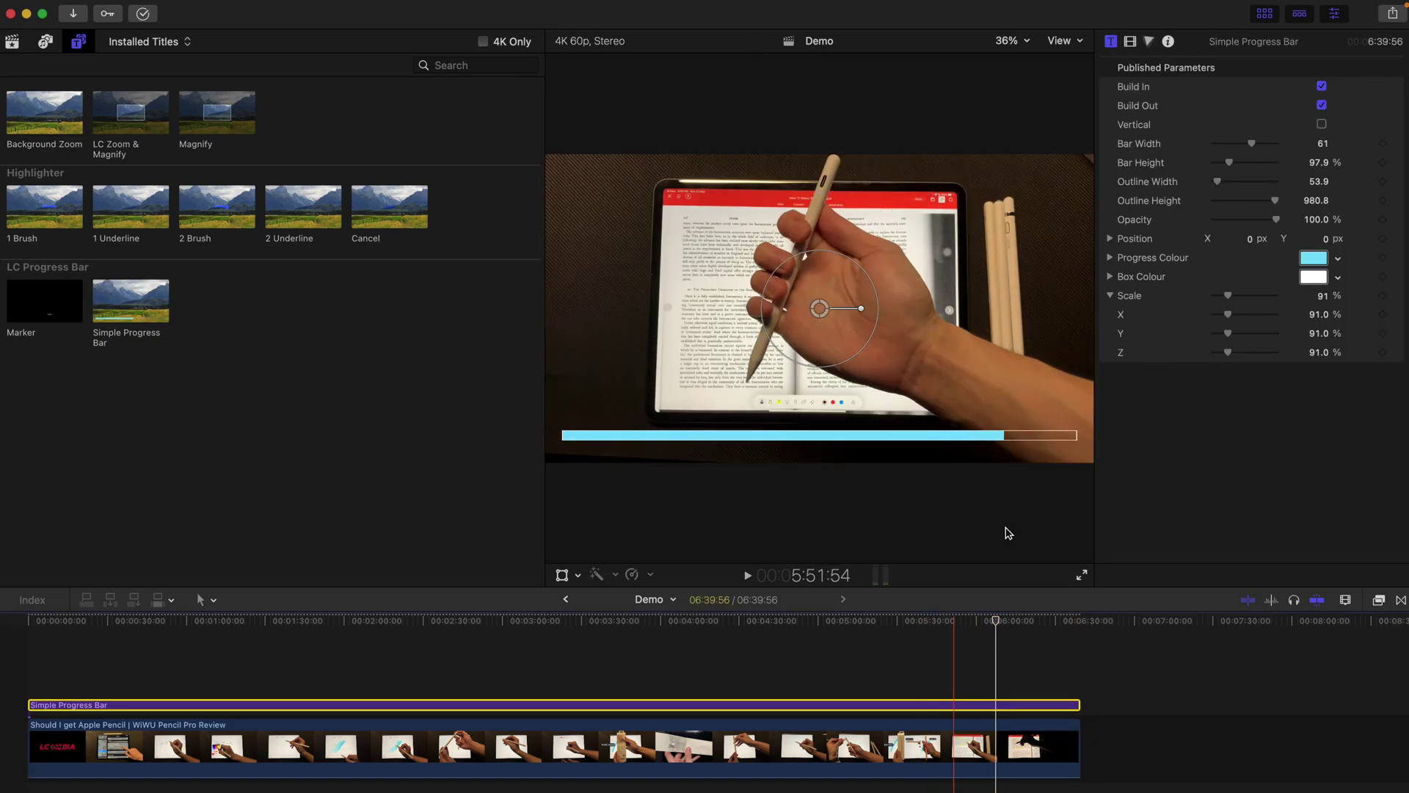
click(1322, 105)
click(1322, 86)
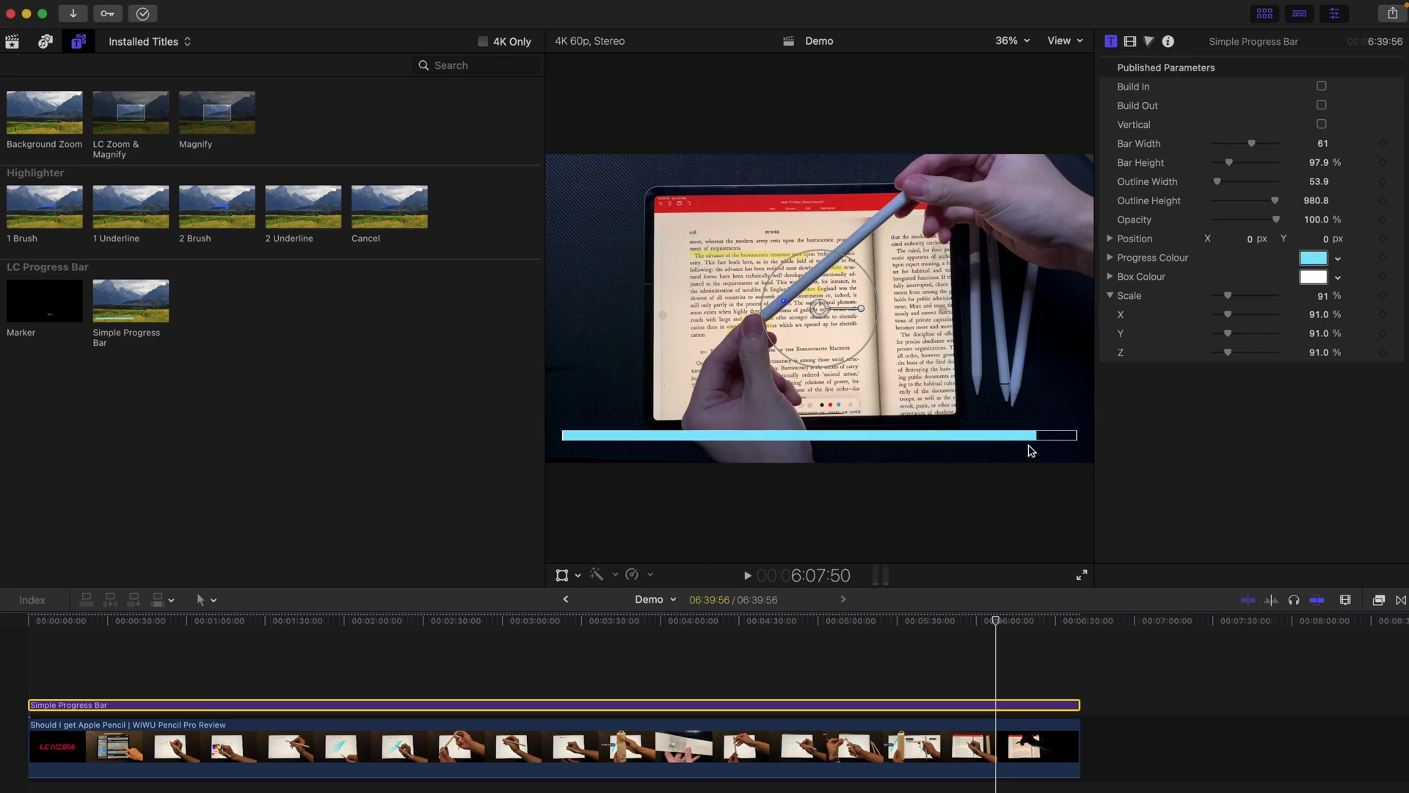
click(40, 646)
Trim the progress bar title's start later, past the LC Media intro.
key(super+equal)
key(super+equal)
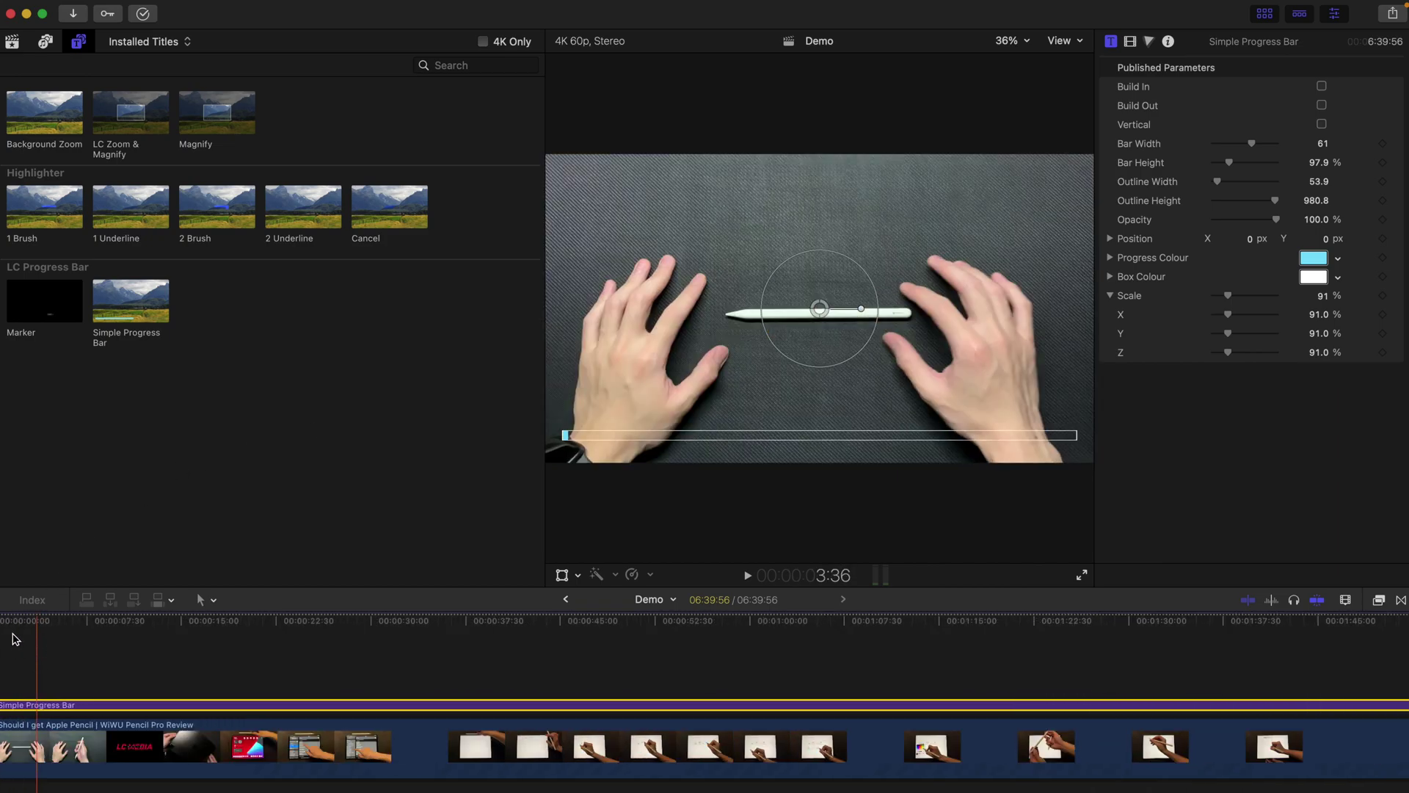
click(22, 704)
drag(52, 621, 30, 625)
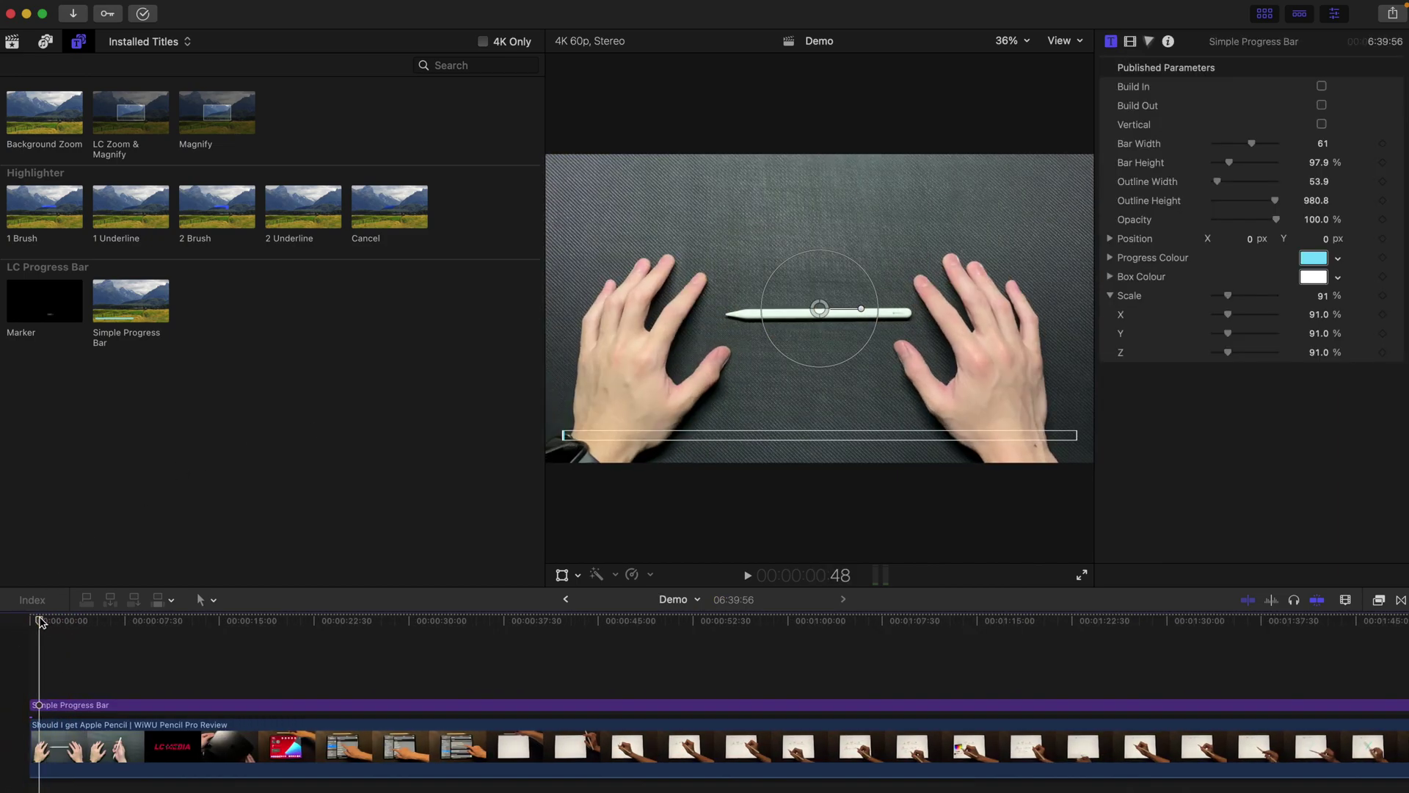
key(super+equal)
key(super+equal)
key(super+equal)
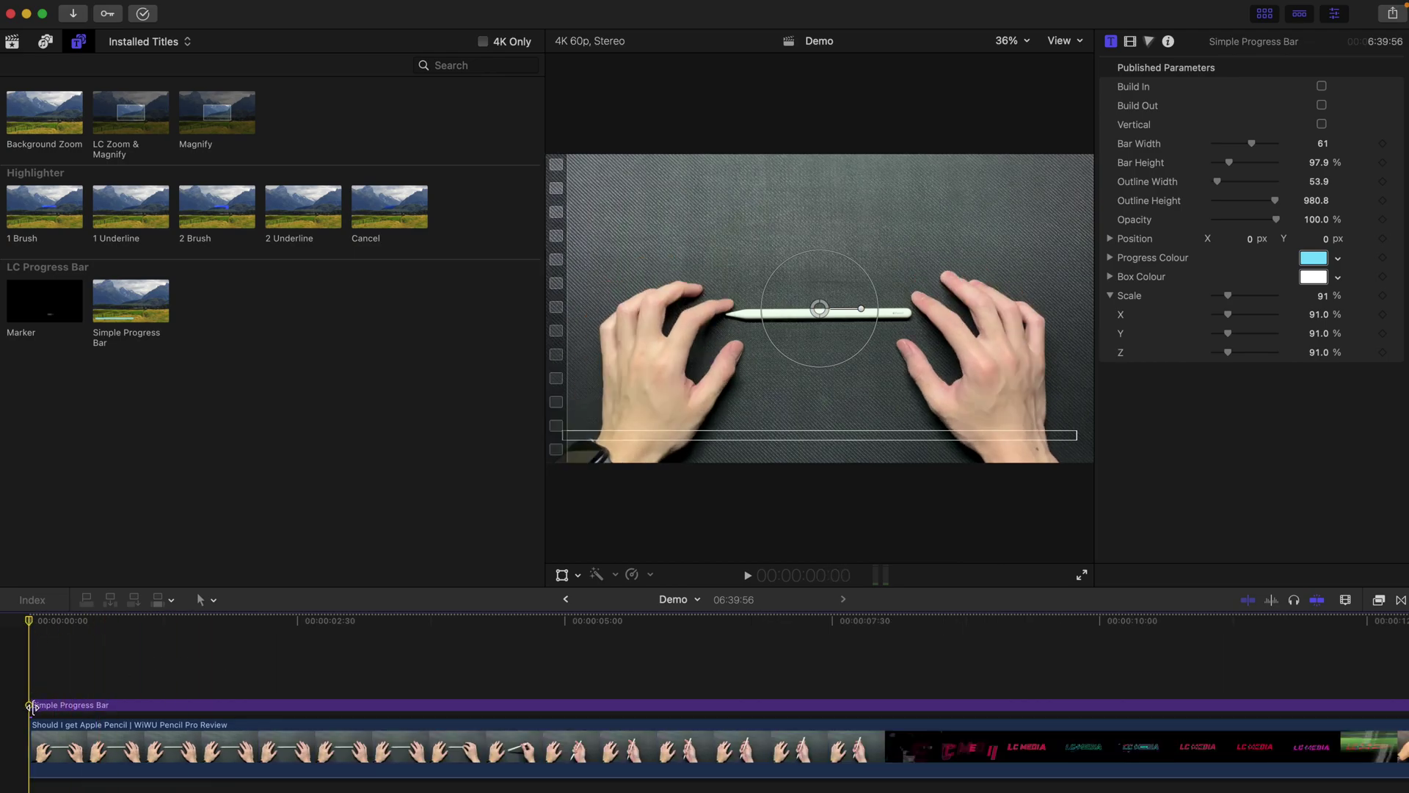
drag(33, 706, 514, 706)
key(super+minus)
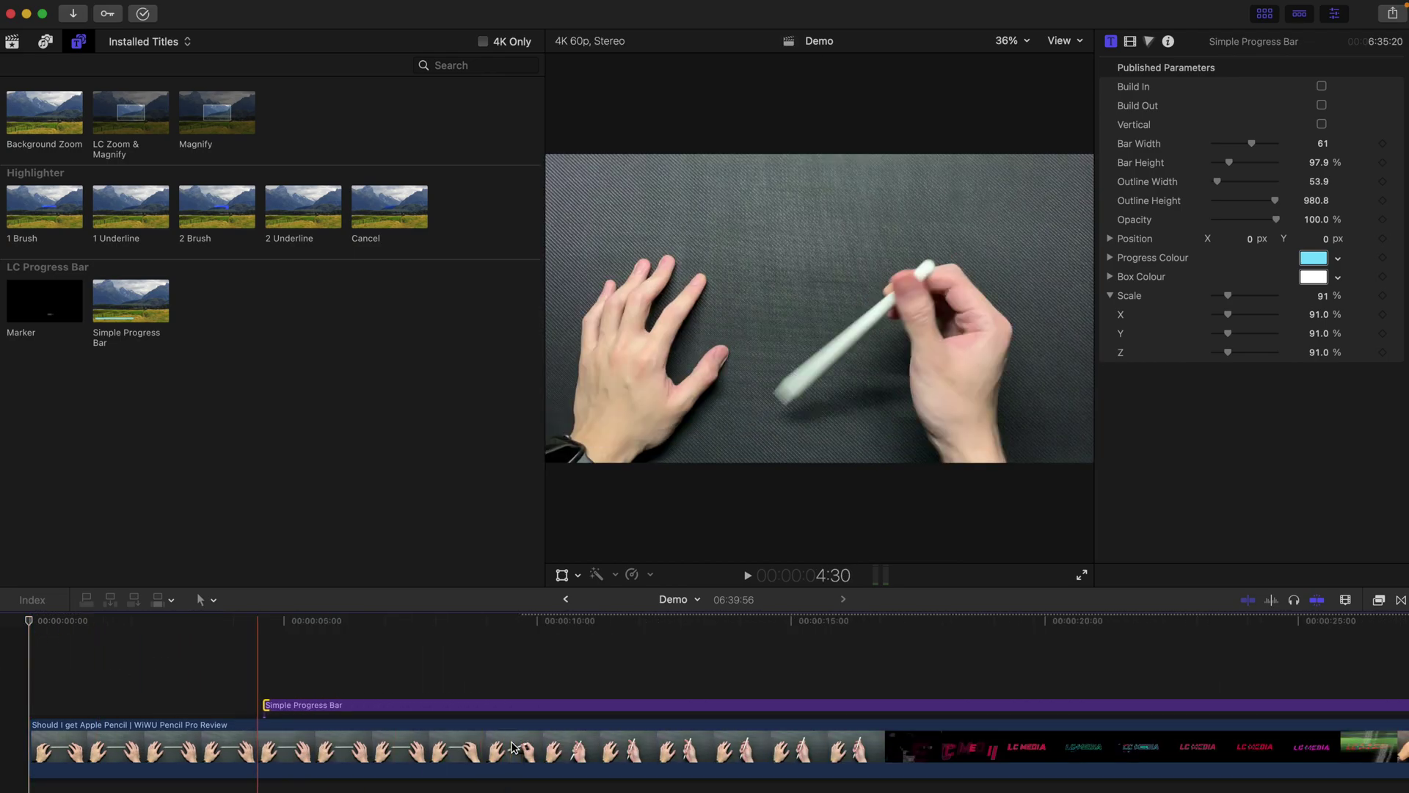
drag(230, 705, 675, 697)
click(588, 623)
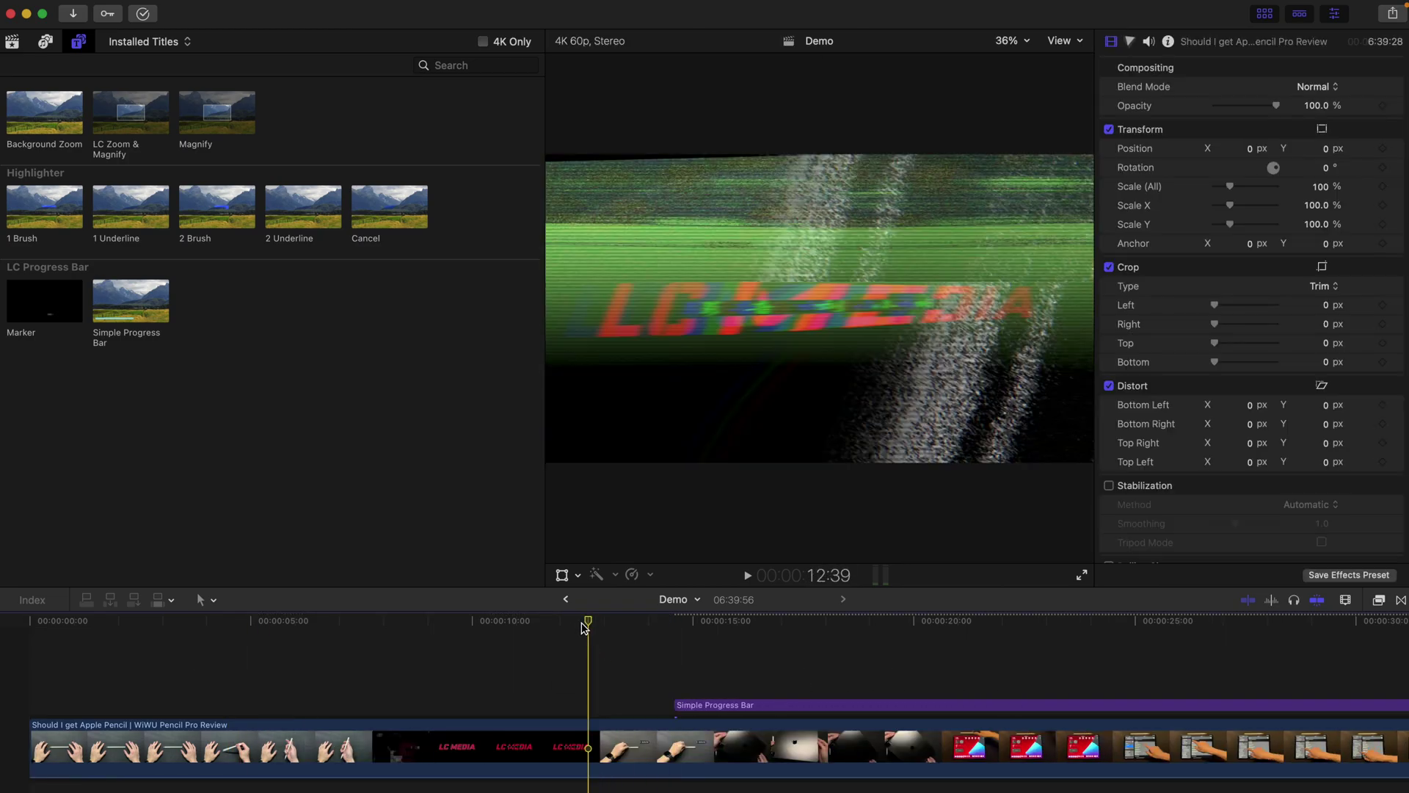
Trim the title's start to about 12:54, where the intro ends, and play back to check.
drag(590, 622, 593, 622)
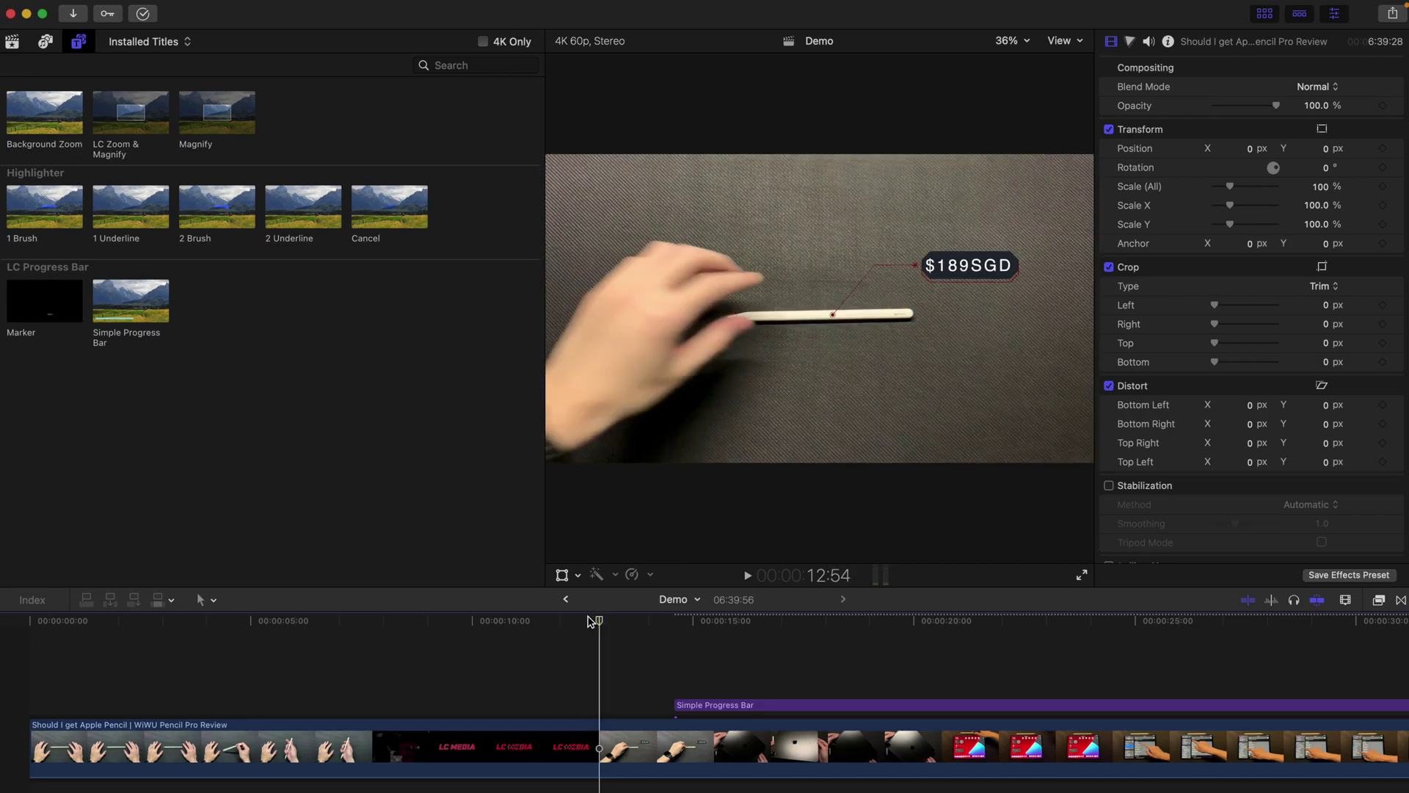
drag(676, 706, 607, 707)
key(space)
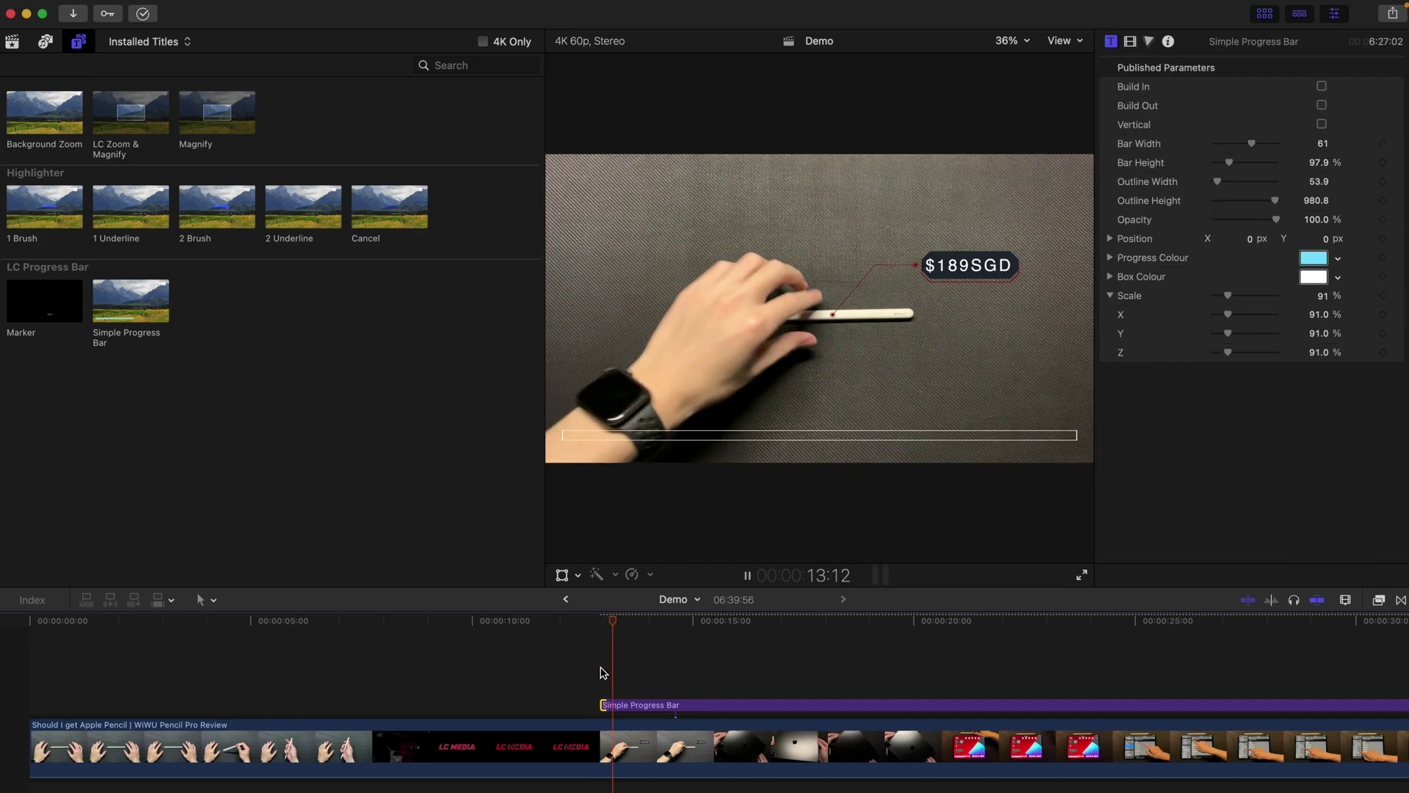
key(space)
click(624, 705)
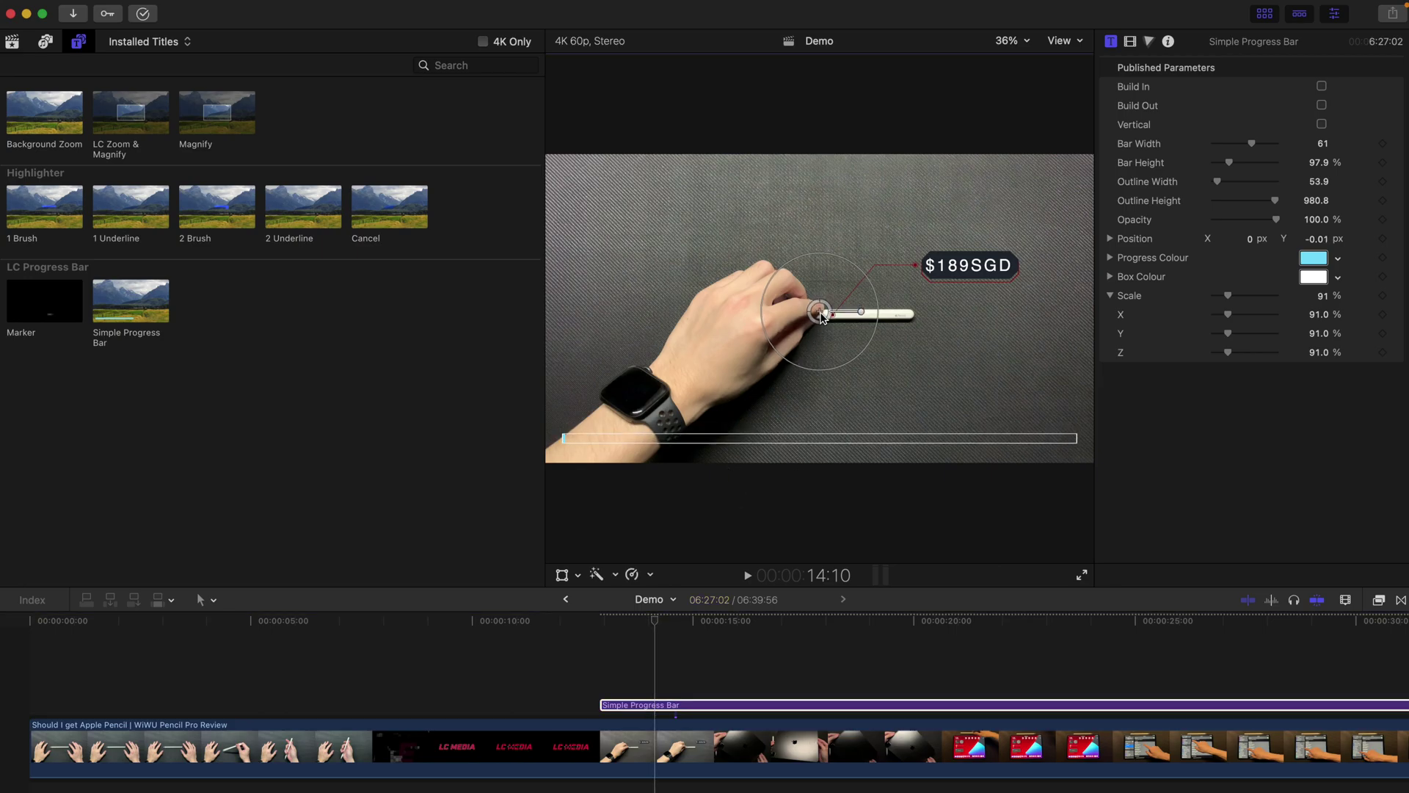
Move the progress bar toward the top of the frame and preview it with the browser hidden.
drag(821, 308, 833, 49)
click(1262, 14)
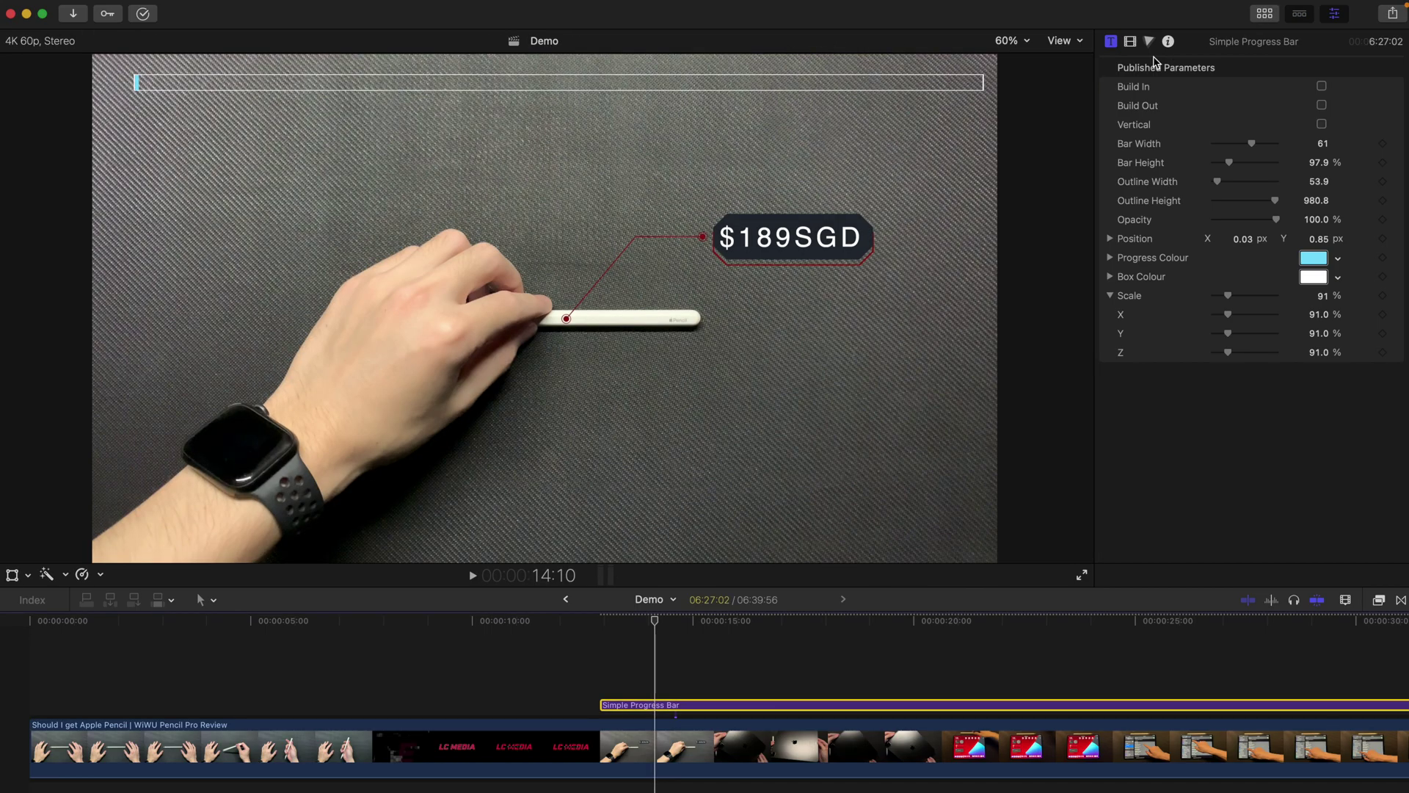
key(shift+slash)
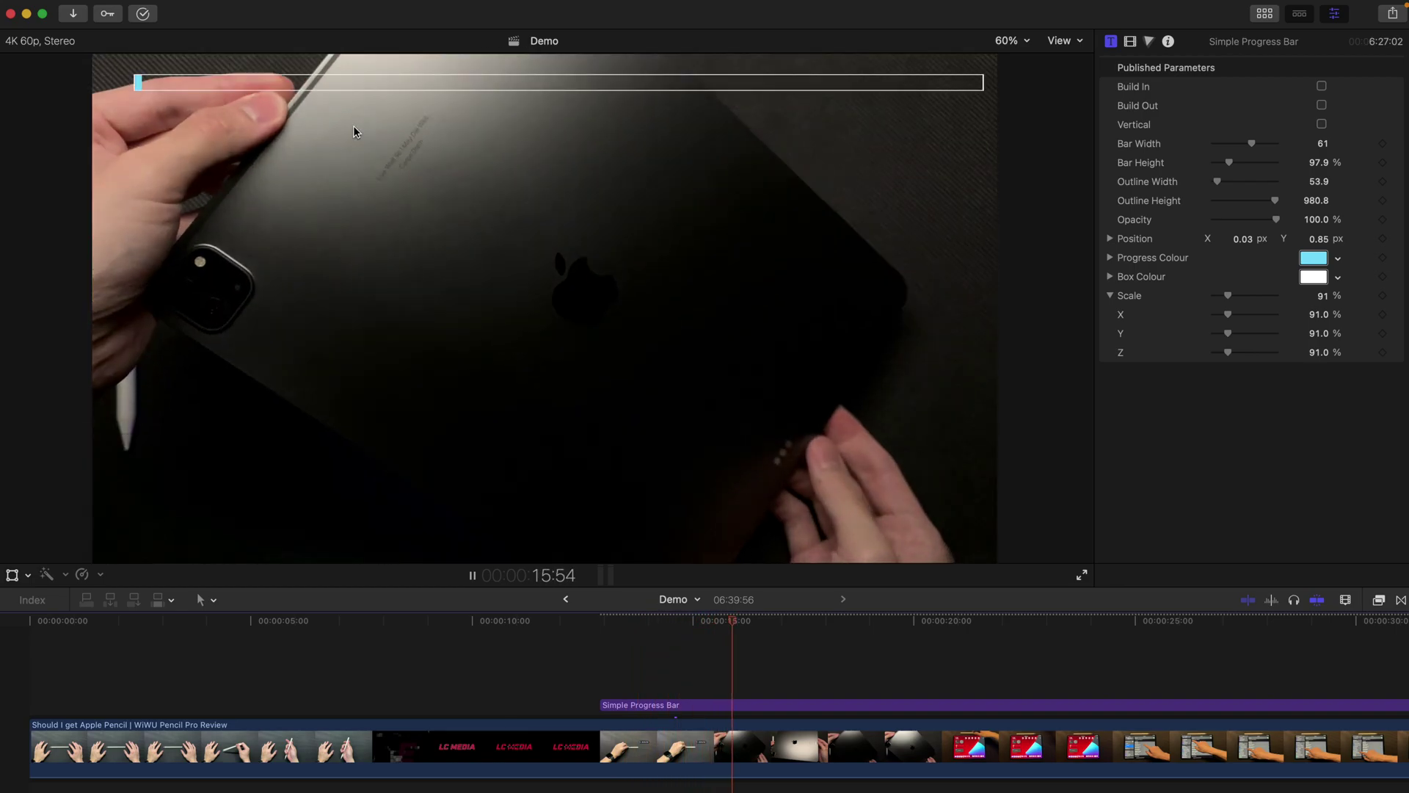
key(space)
key(alt+super+1)
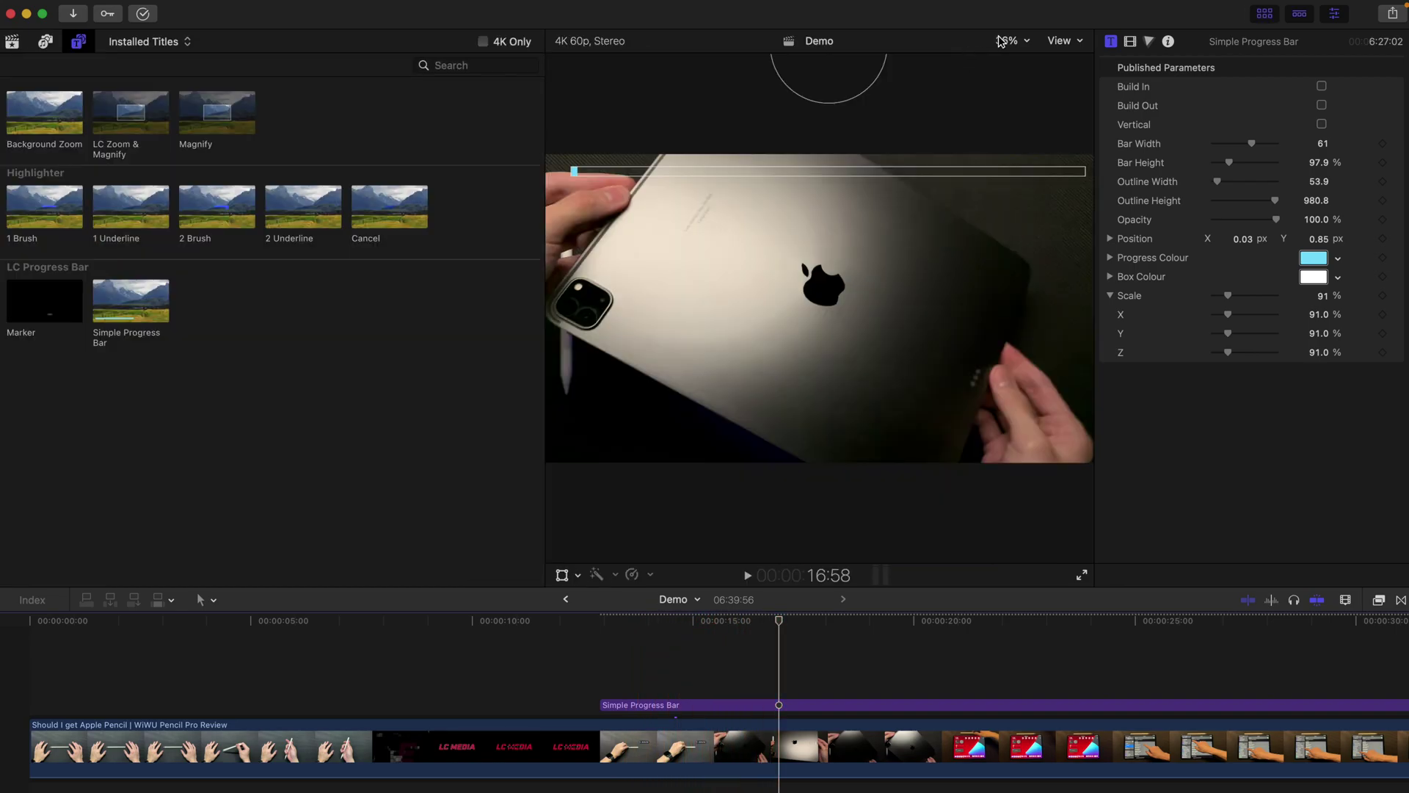
At 12.5% viewer zoom, drag the bar into the frame, fit the view, and nudge it near the bottom.
click(999, 41)
click(1011, 81)
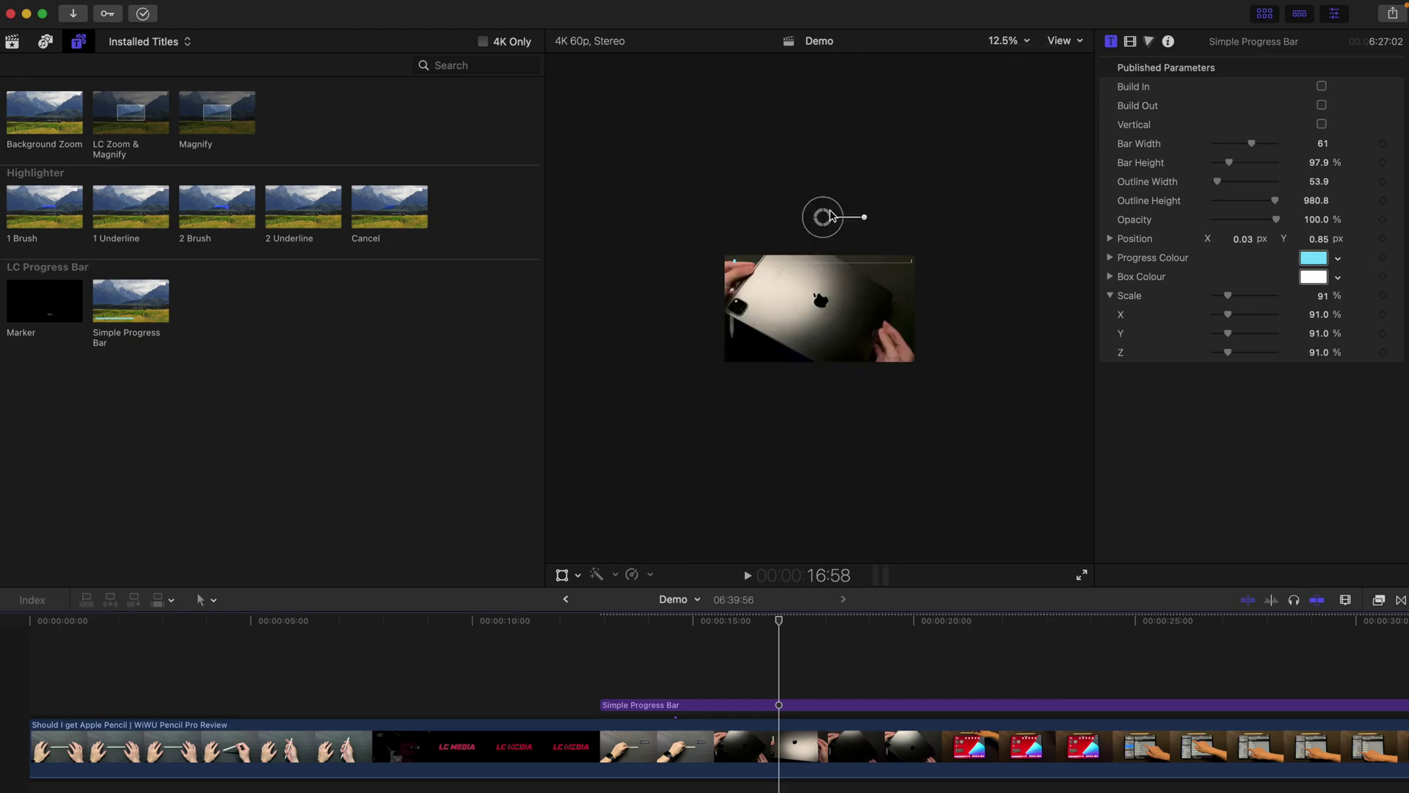
drag(829, 215, 818, 308)
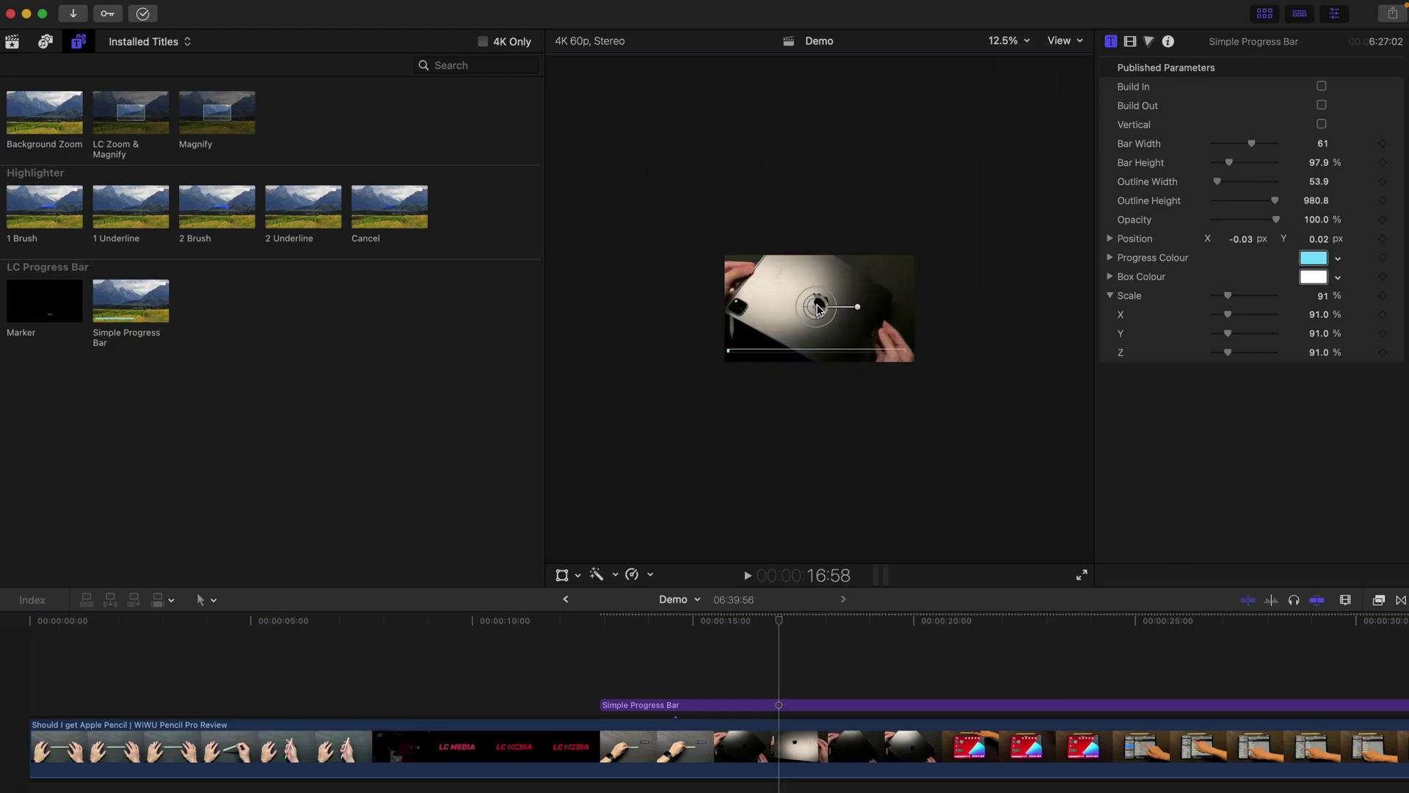
click(999, 46)
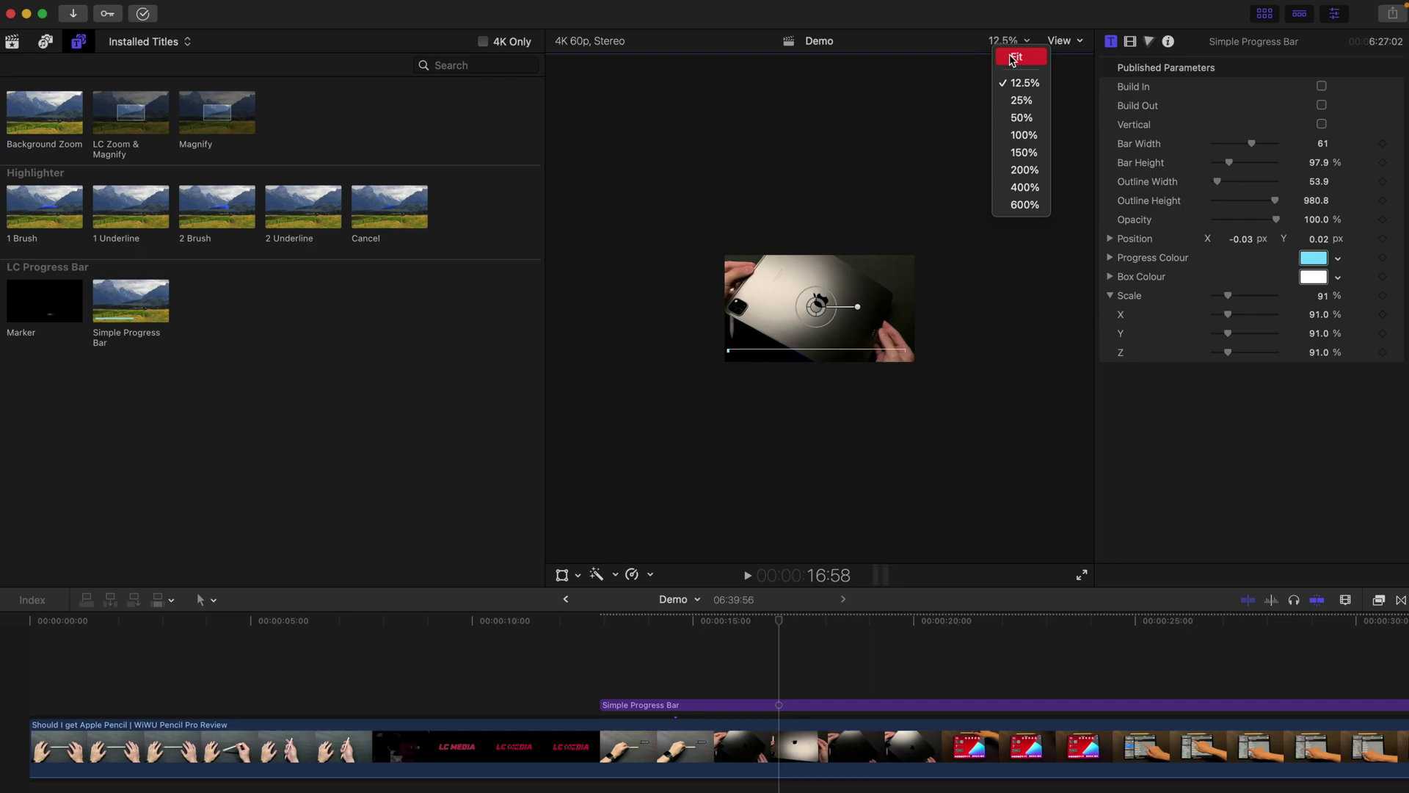
click(1015, 58)
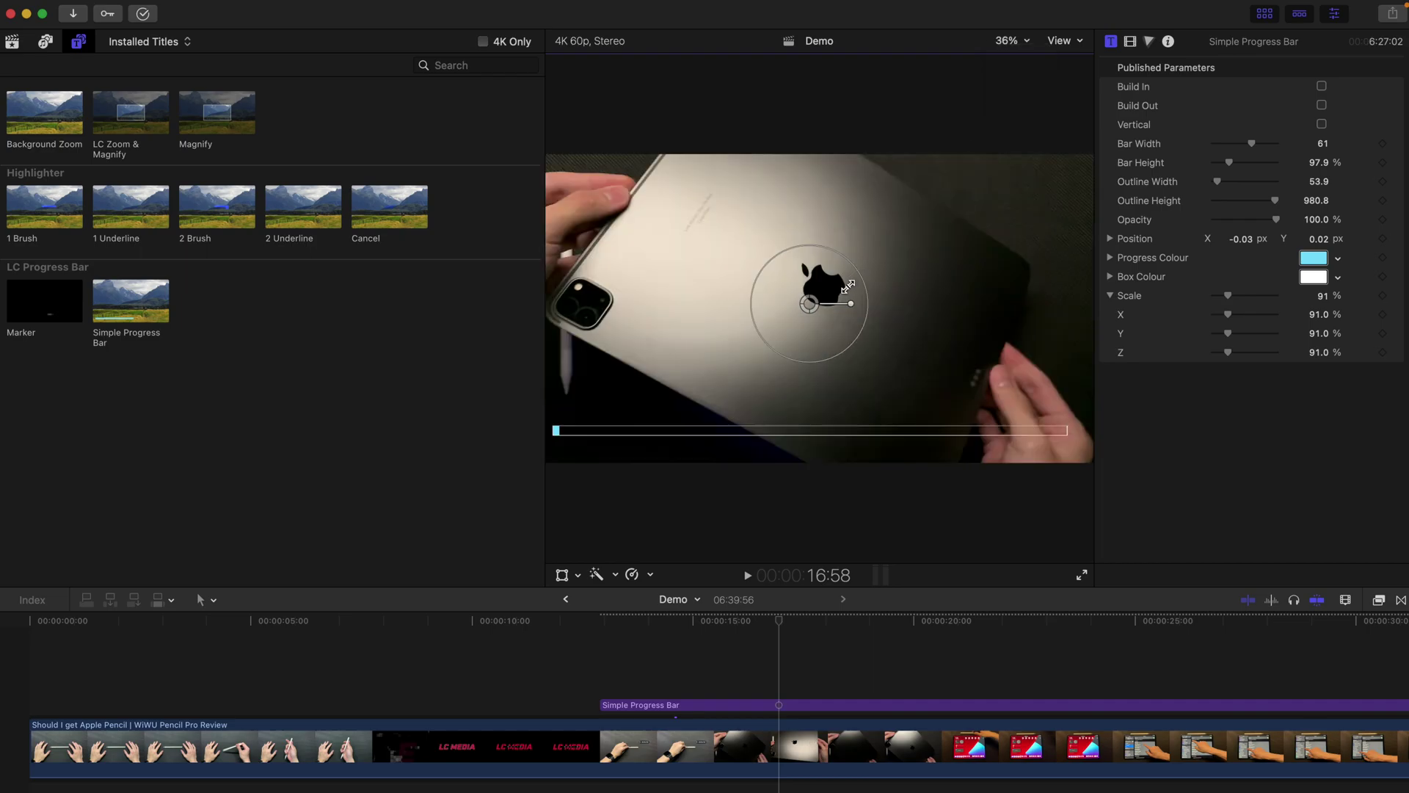
click(1265, 15)
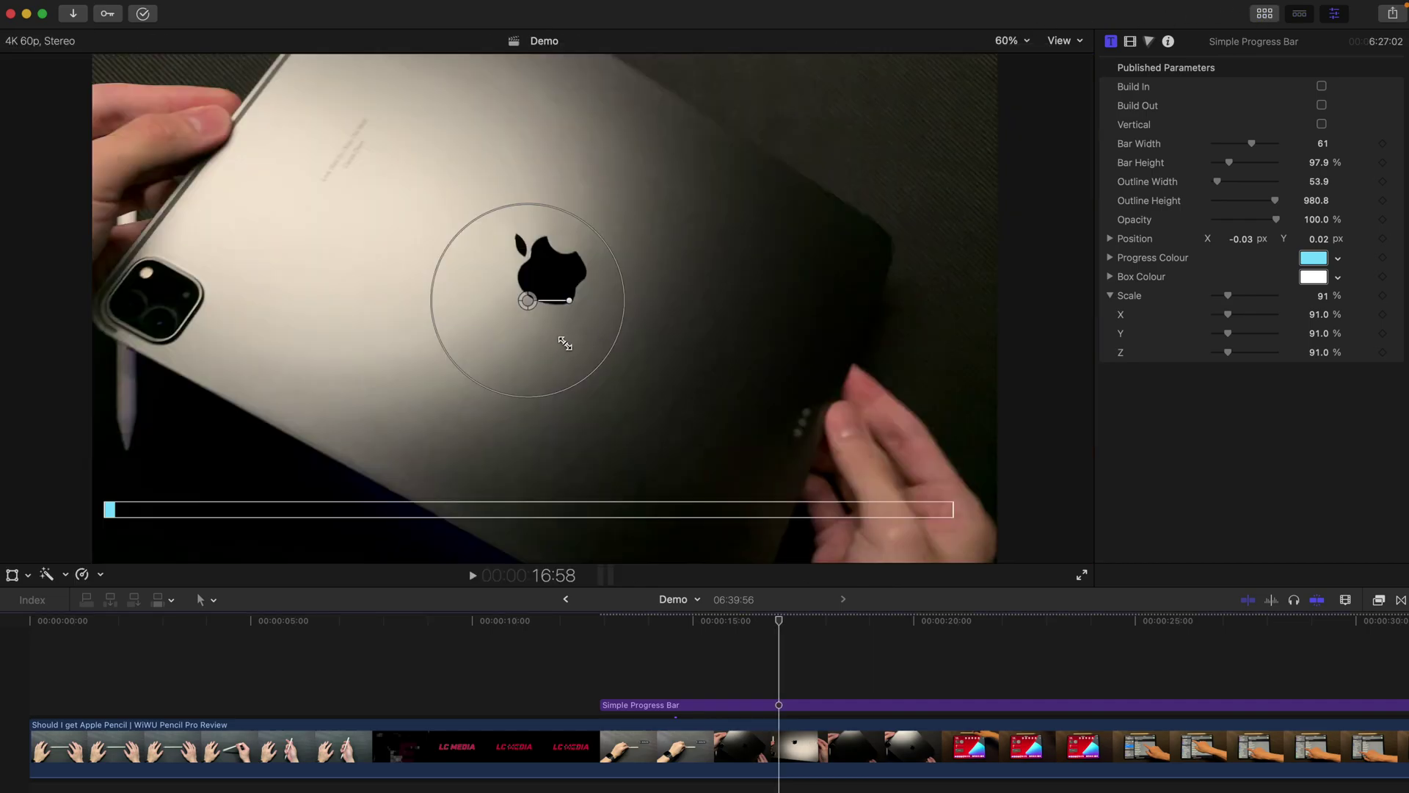
drag(620, 290, 564, 355)
Set the progress bar's Bar Width to 100 and preview it from near the title's start.
scroll(757, 635, right, 3)
scroll(757, 636, right, 2)
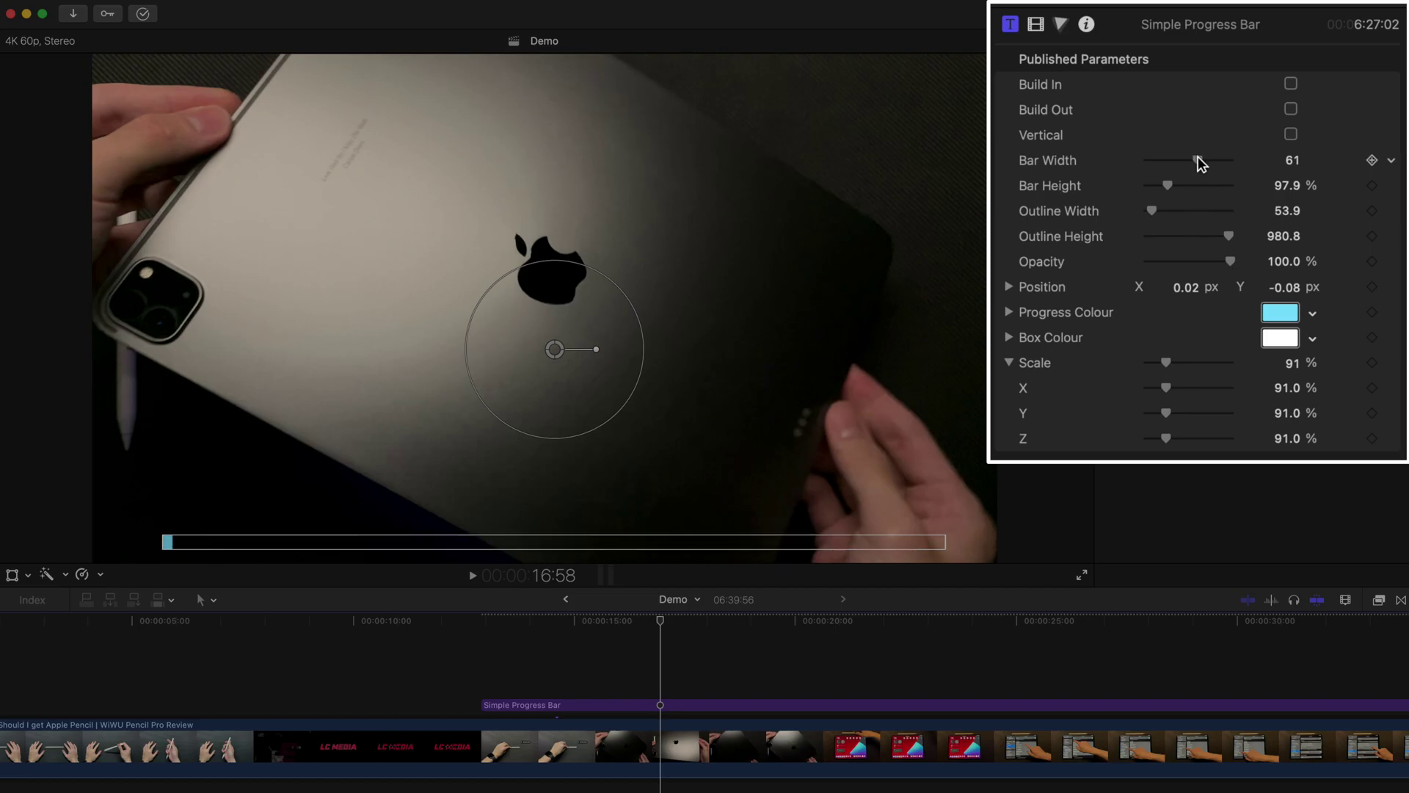
drag(1198, 156, 1257, 162)
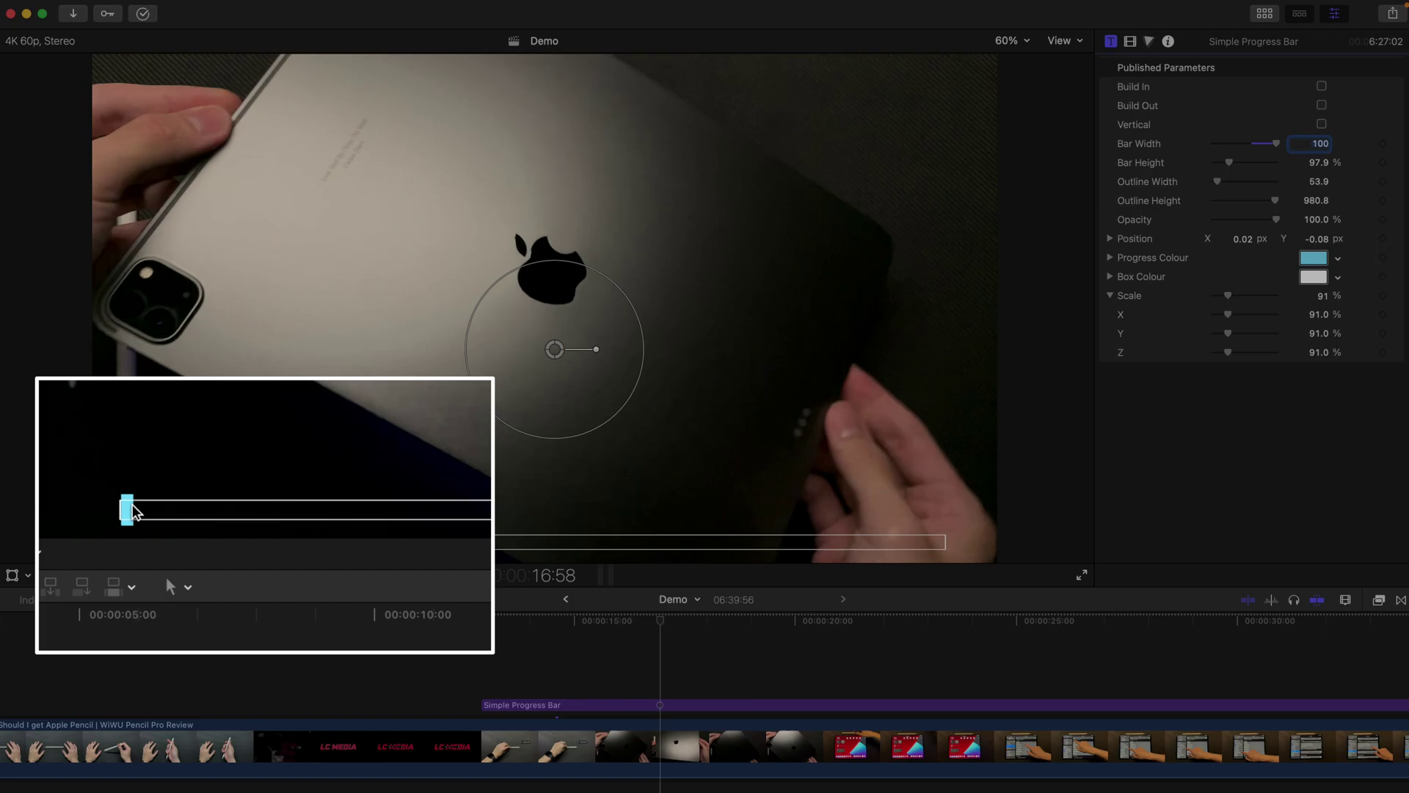
click(481, 622)
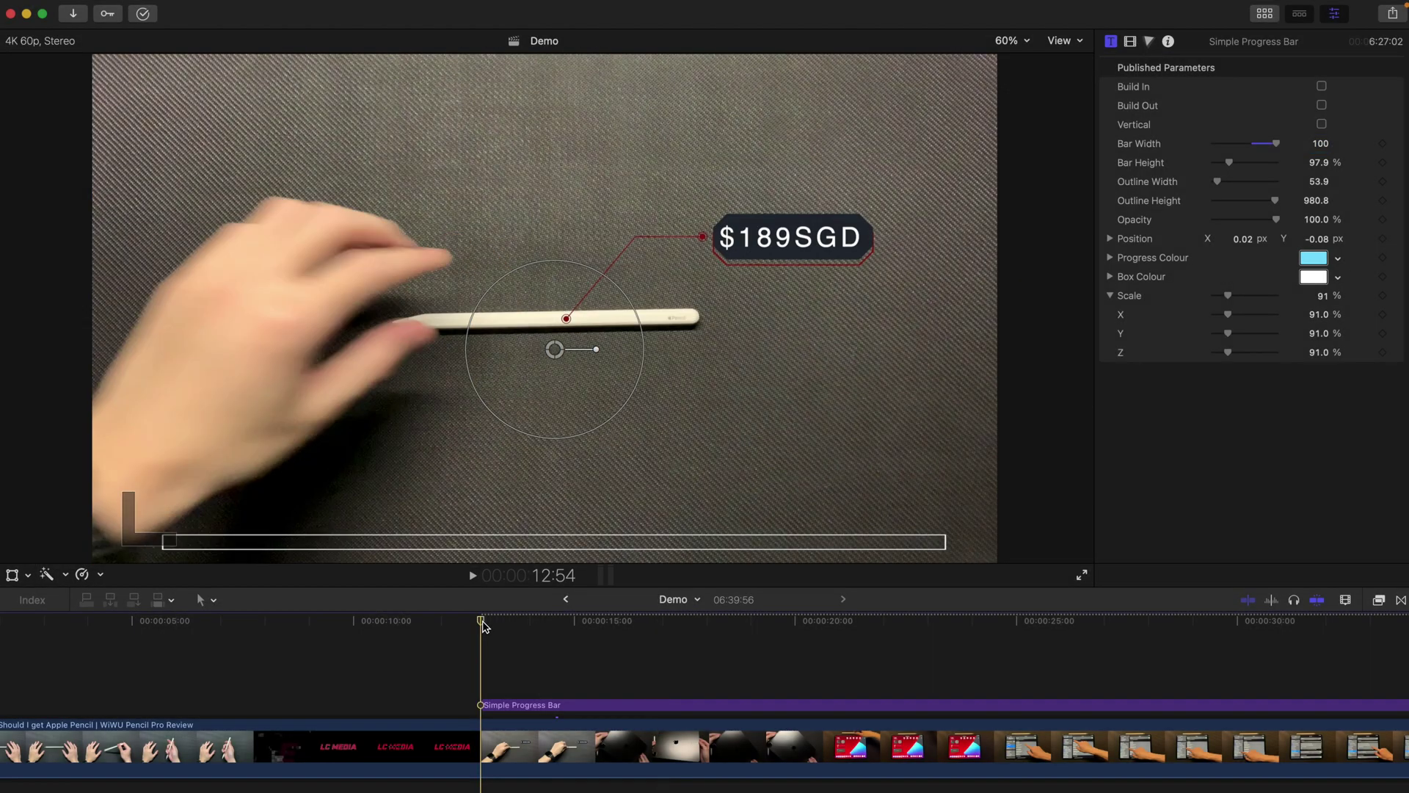
key(space)
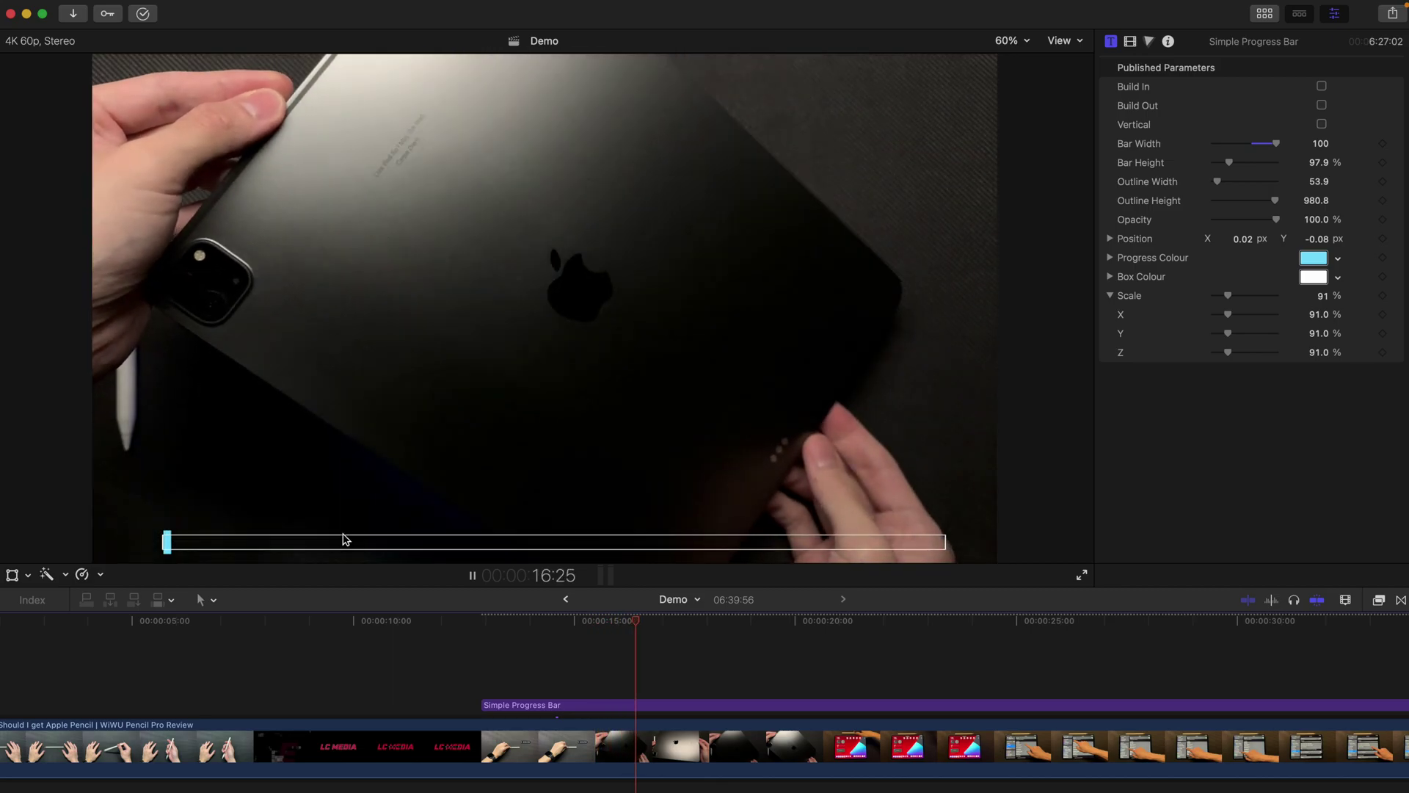
key(space)
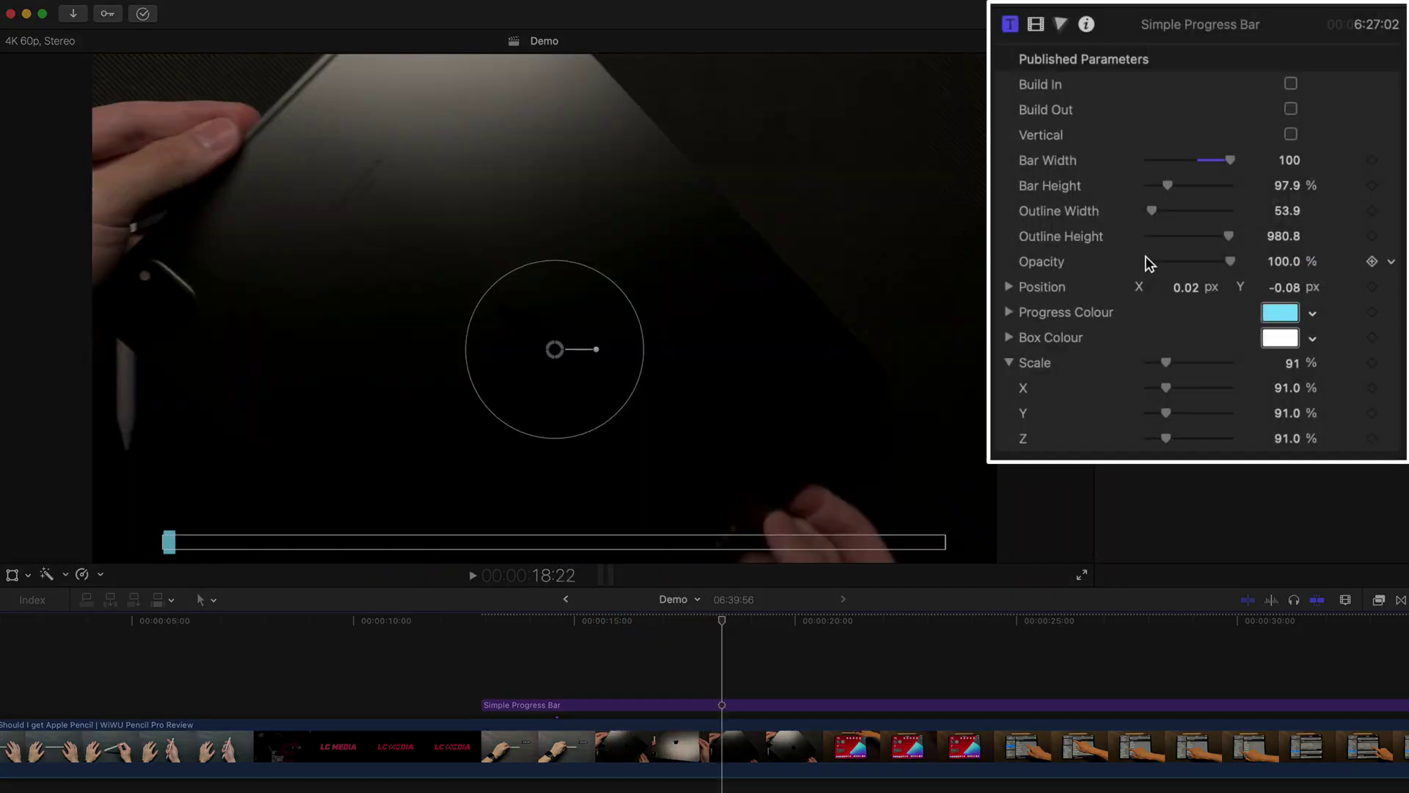
Raise Outline Width to 125.0 and play back to preview the thicker outline.
drag(1153, 207, 1160, 207)
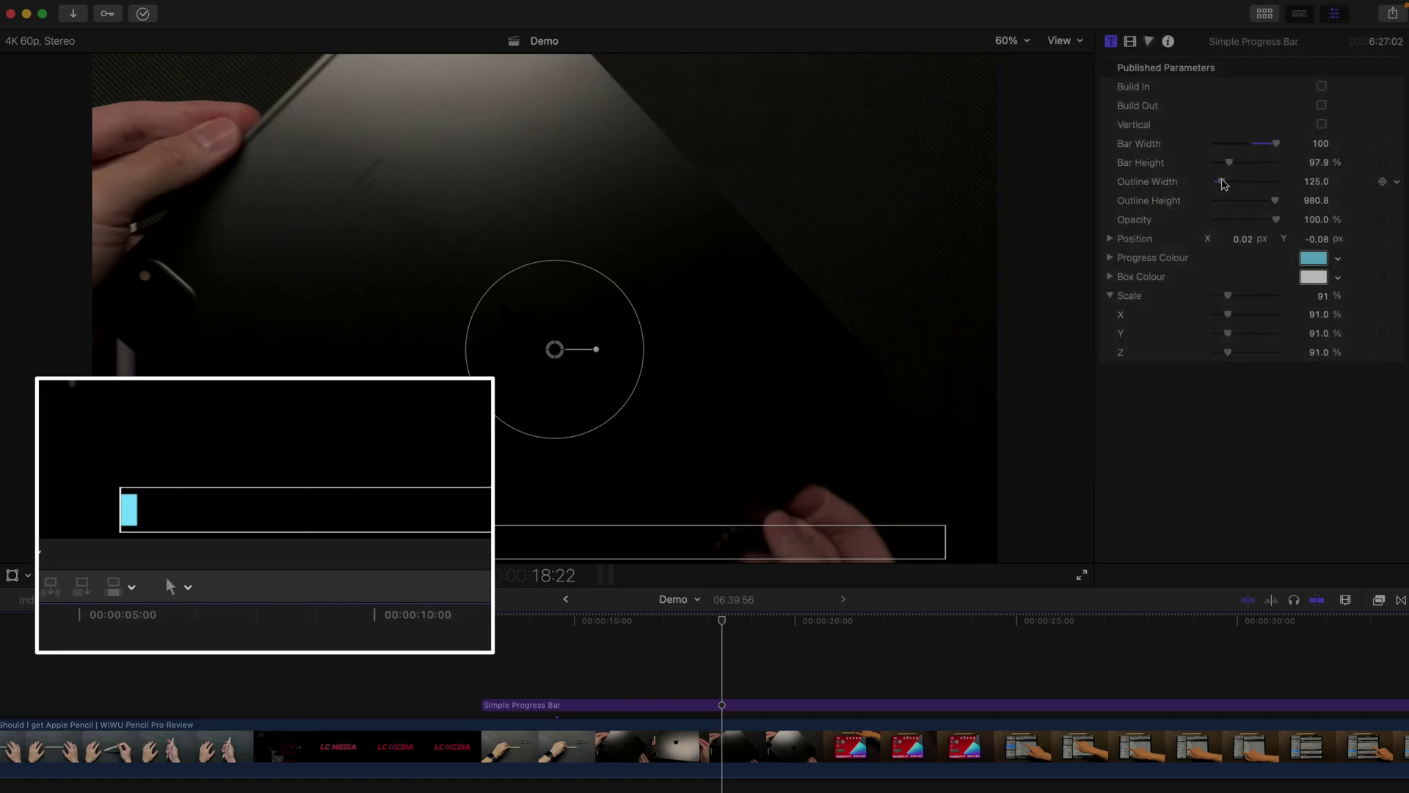
key(space)
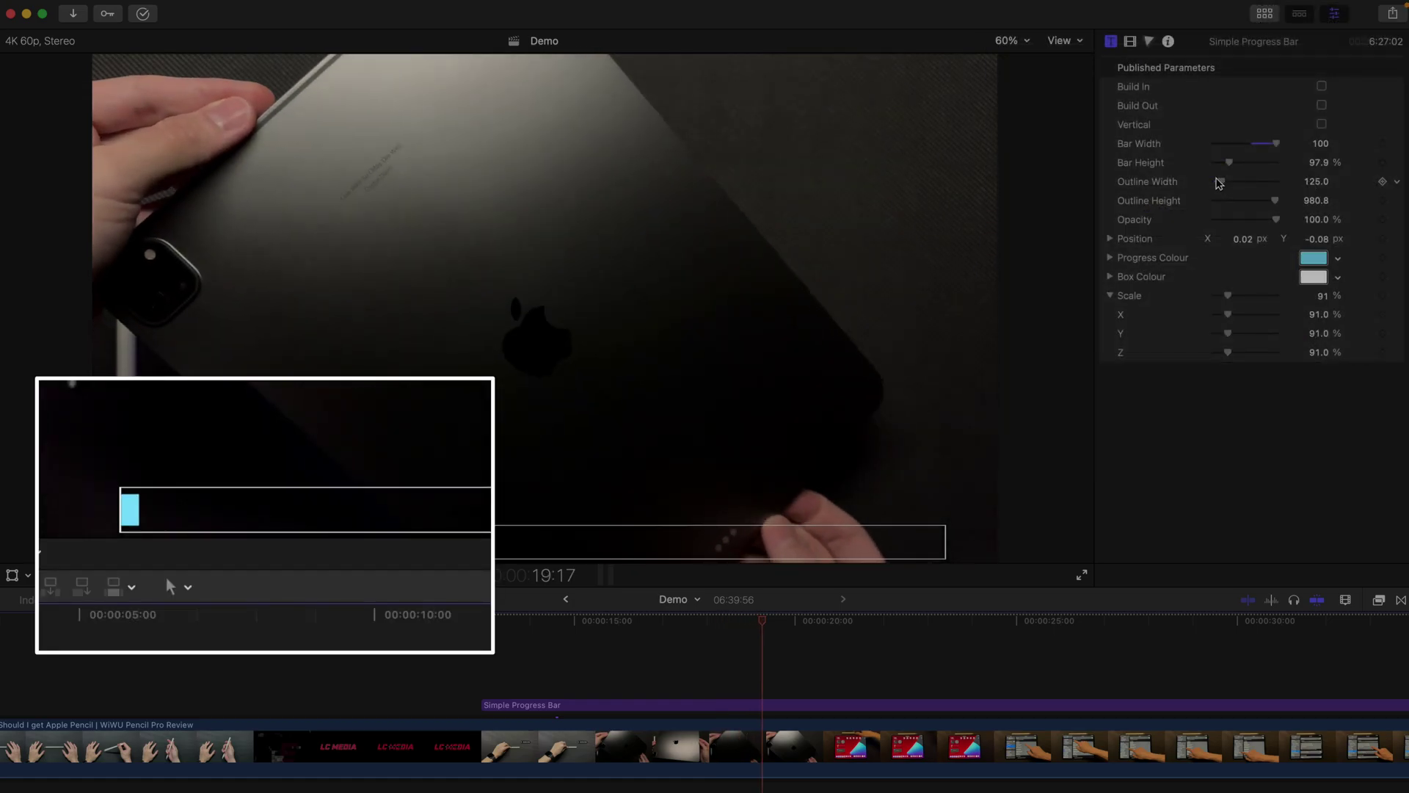
key(space)
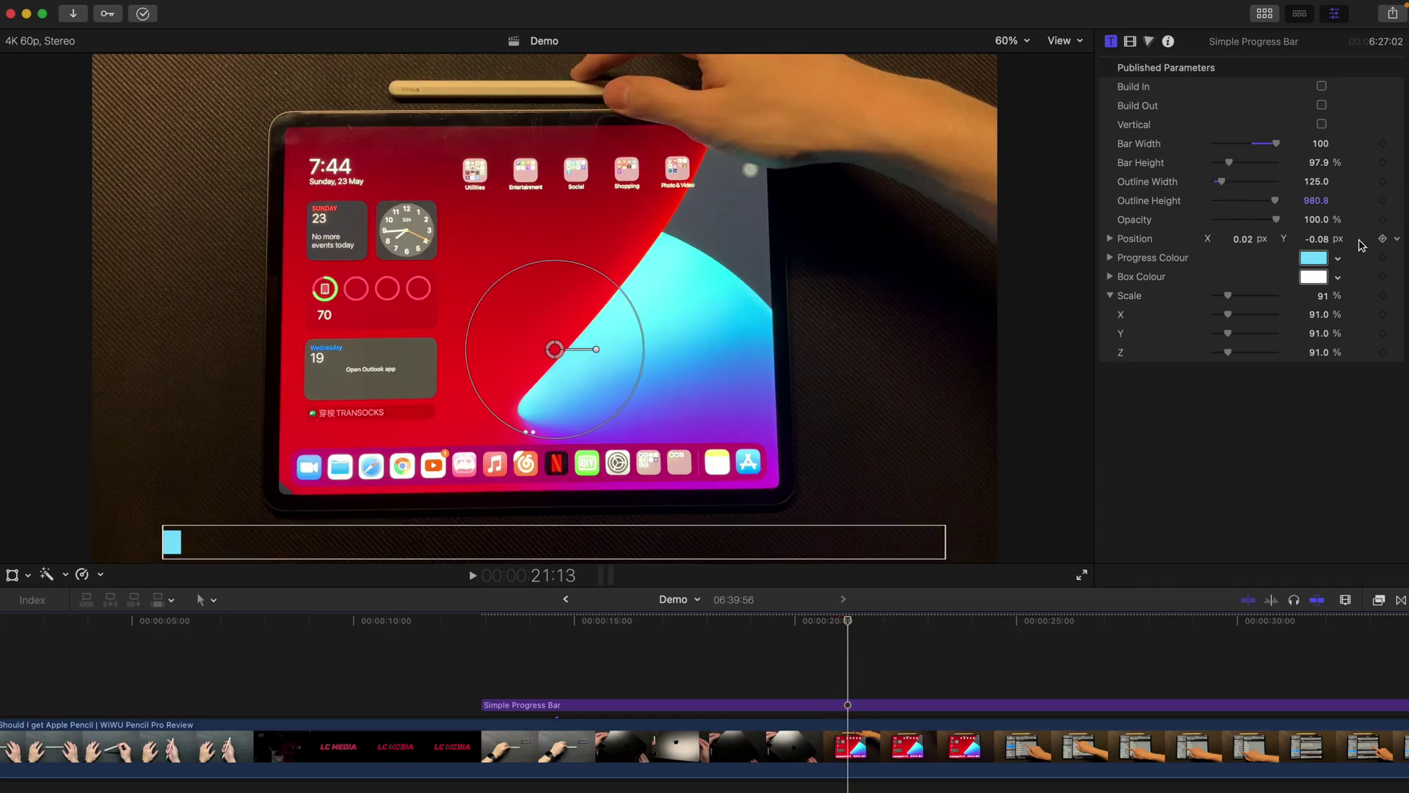
Set the Progress Colour to a dark red sampled from the video with the eyedropper.
click(1339, 258)
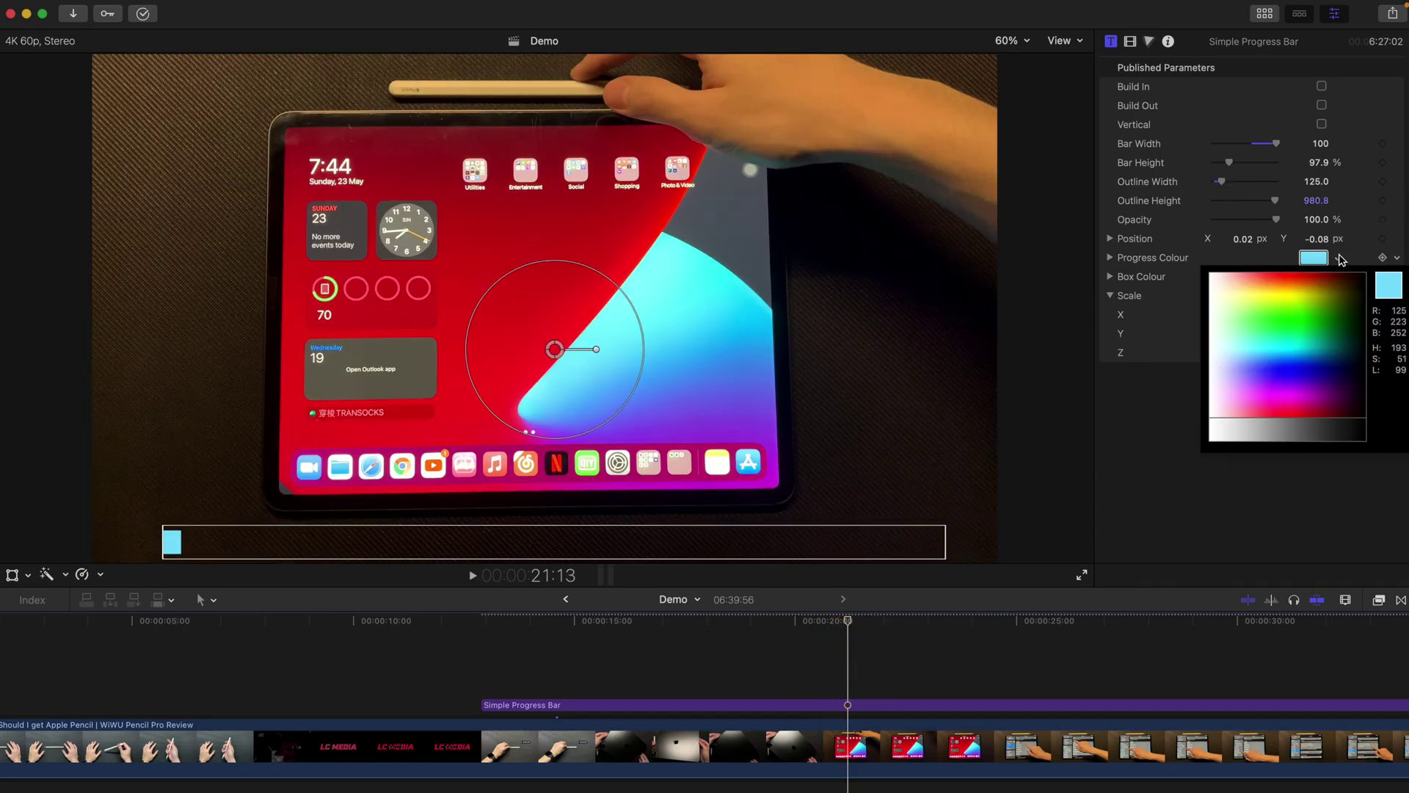
drag(1316, 287, 1289, 405)
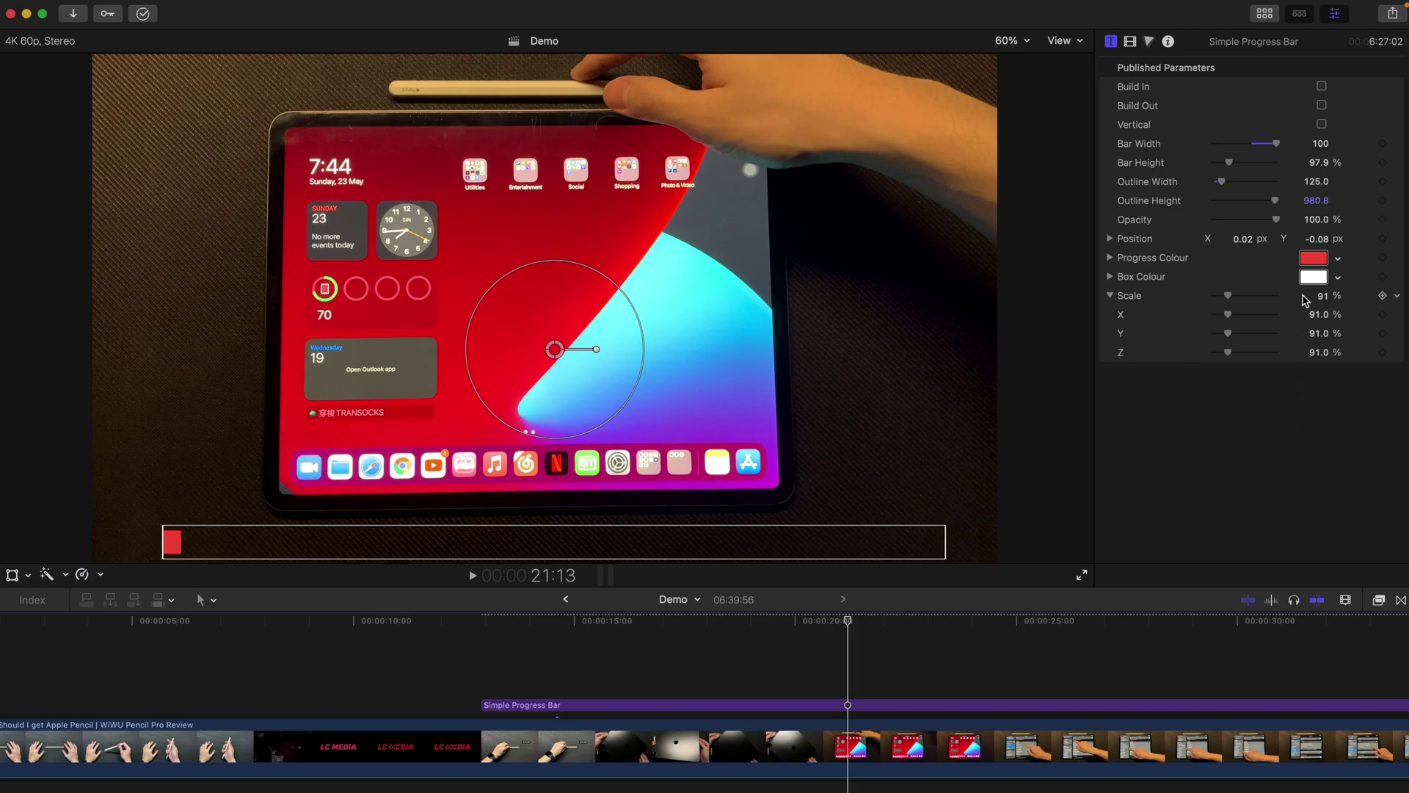
click(1321, 260)
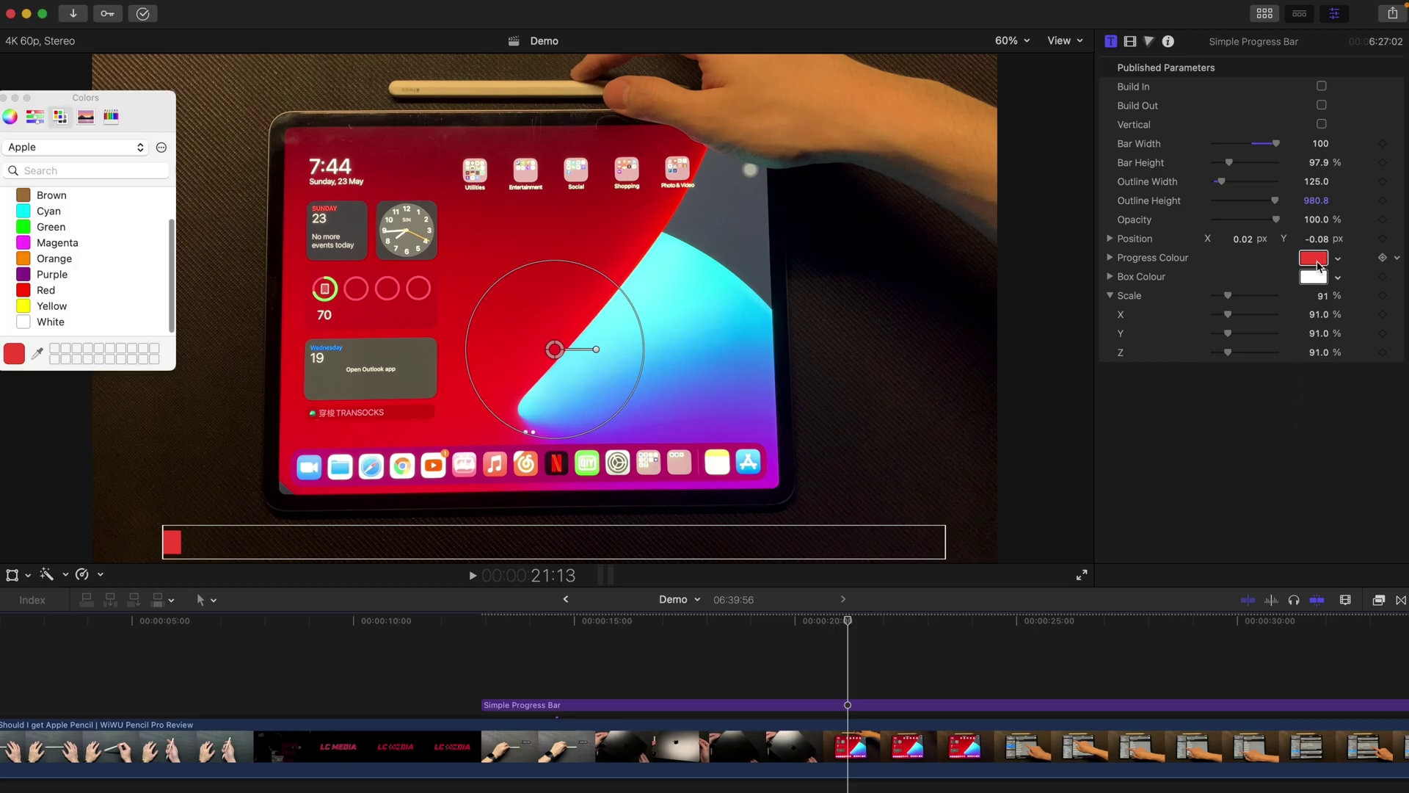
click(37, 355)
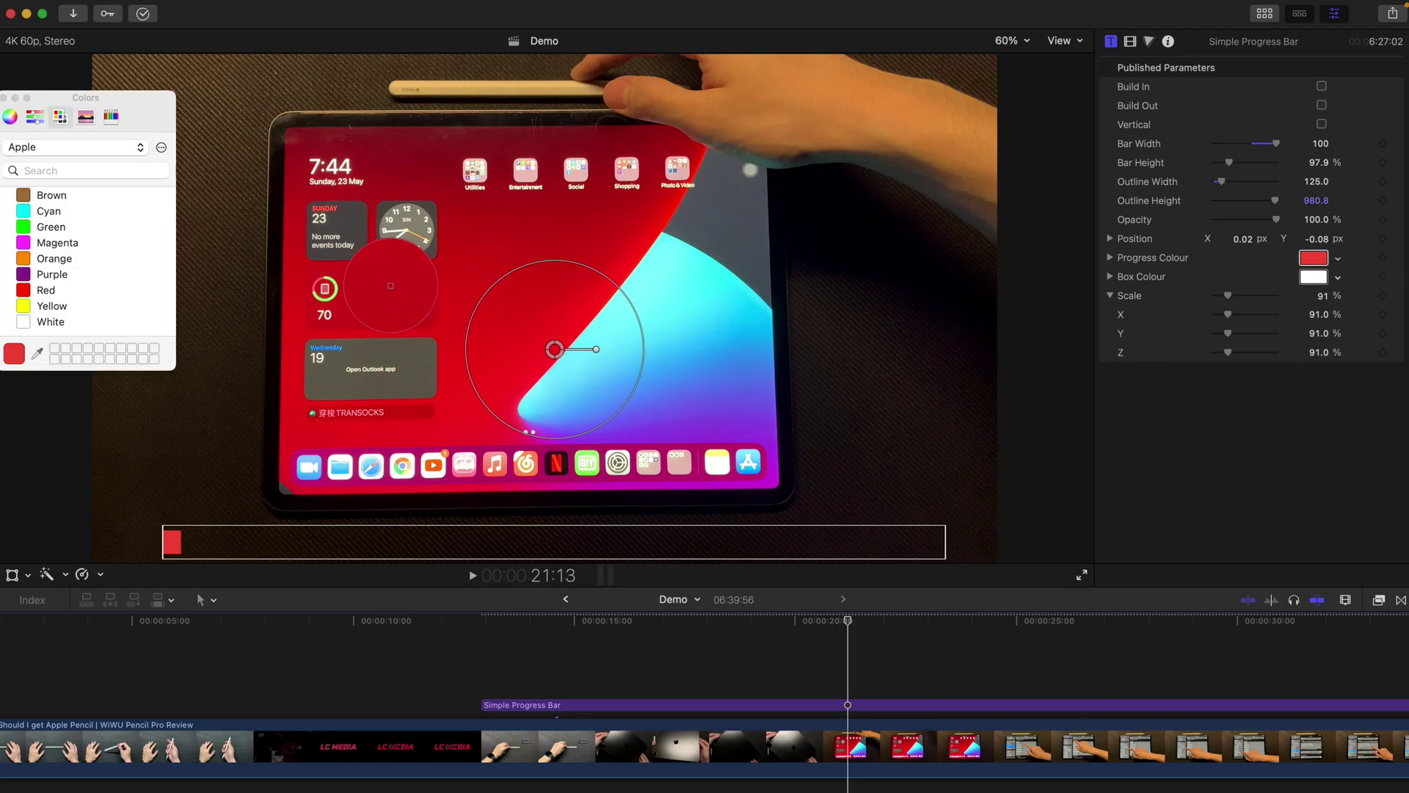
click(389, 290)
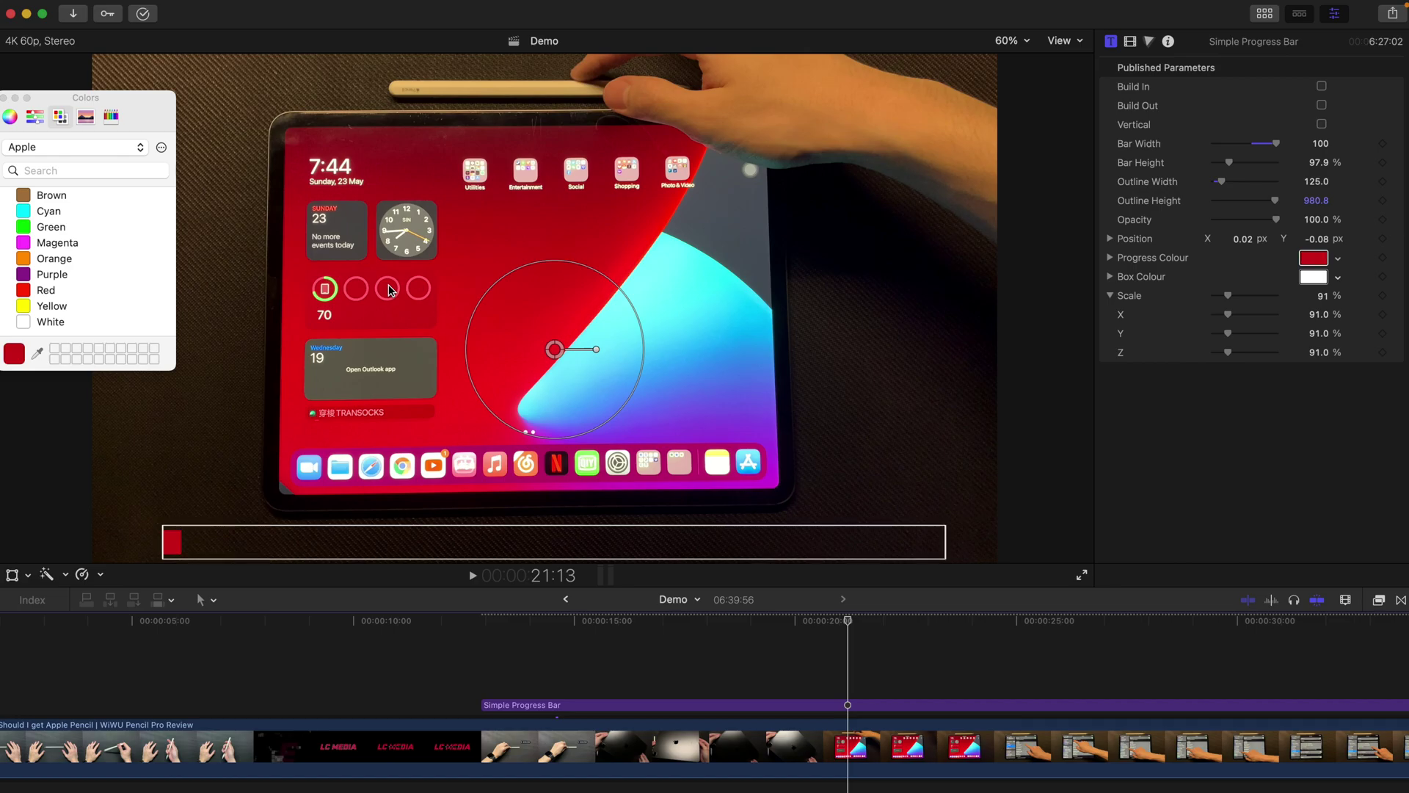
click(4, 99)
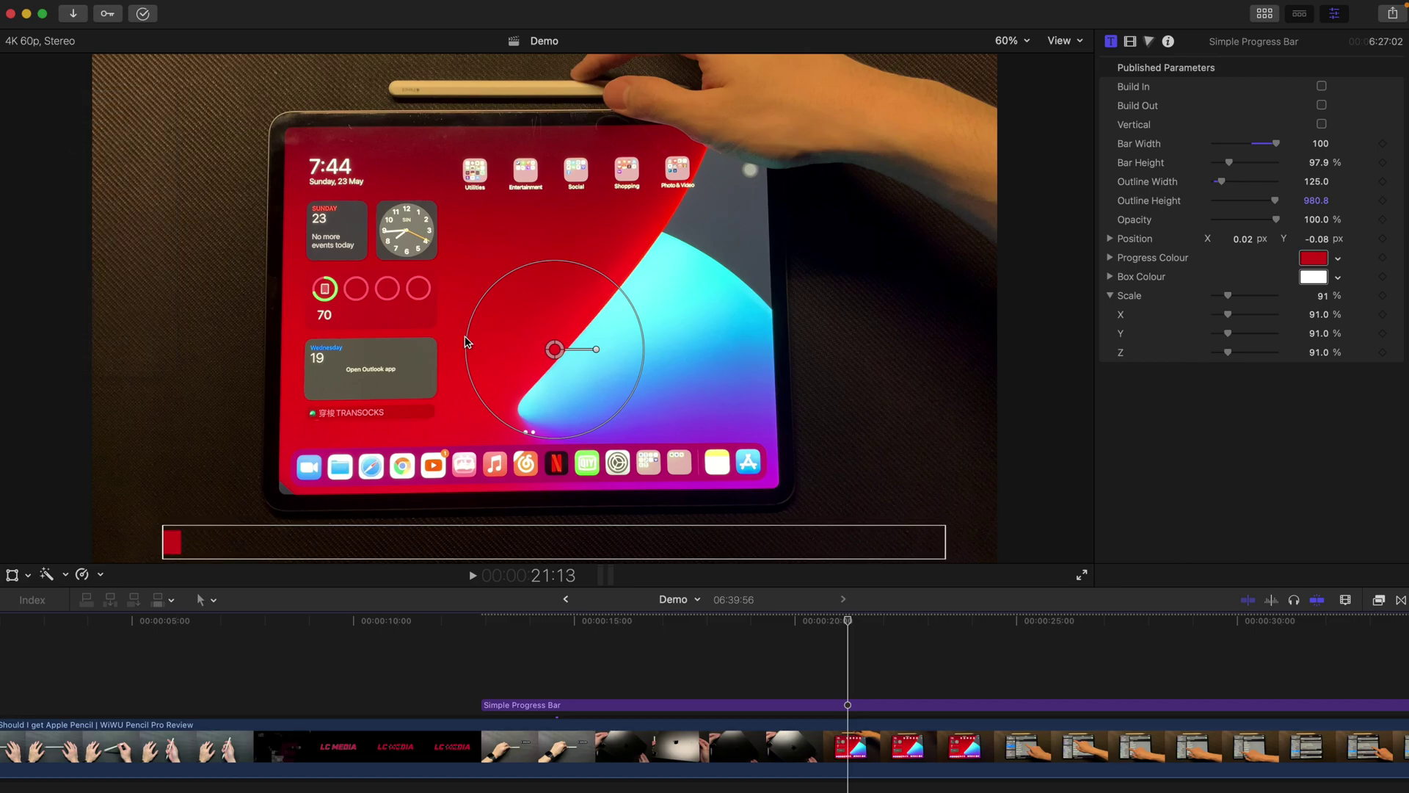
Set the Box Colour to light green and play back to preview the colours.
click(1339, 277)
drag(1321, 323, 1258, 341)
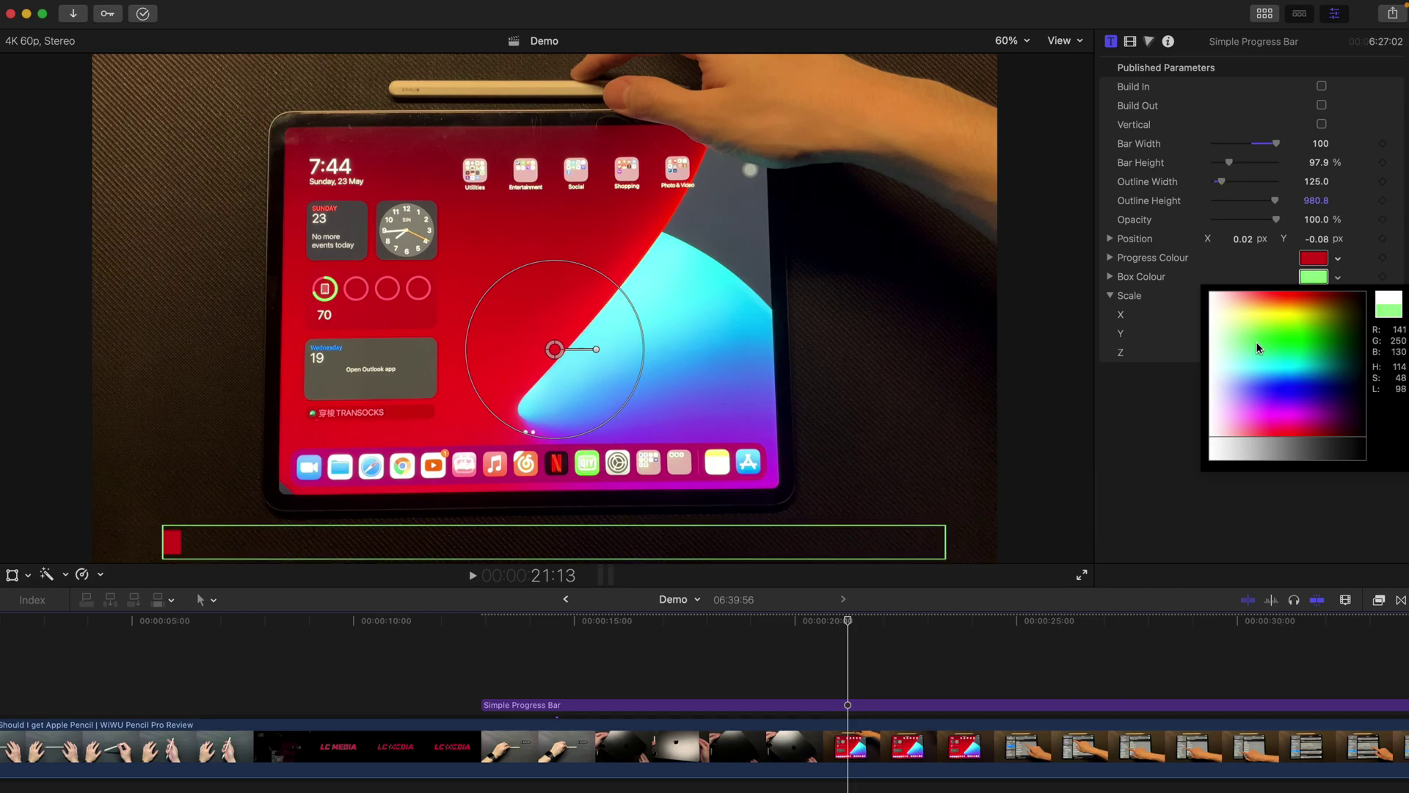
key(Escape)
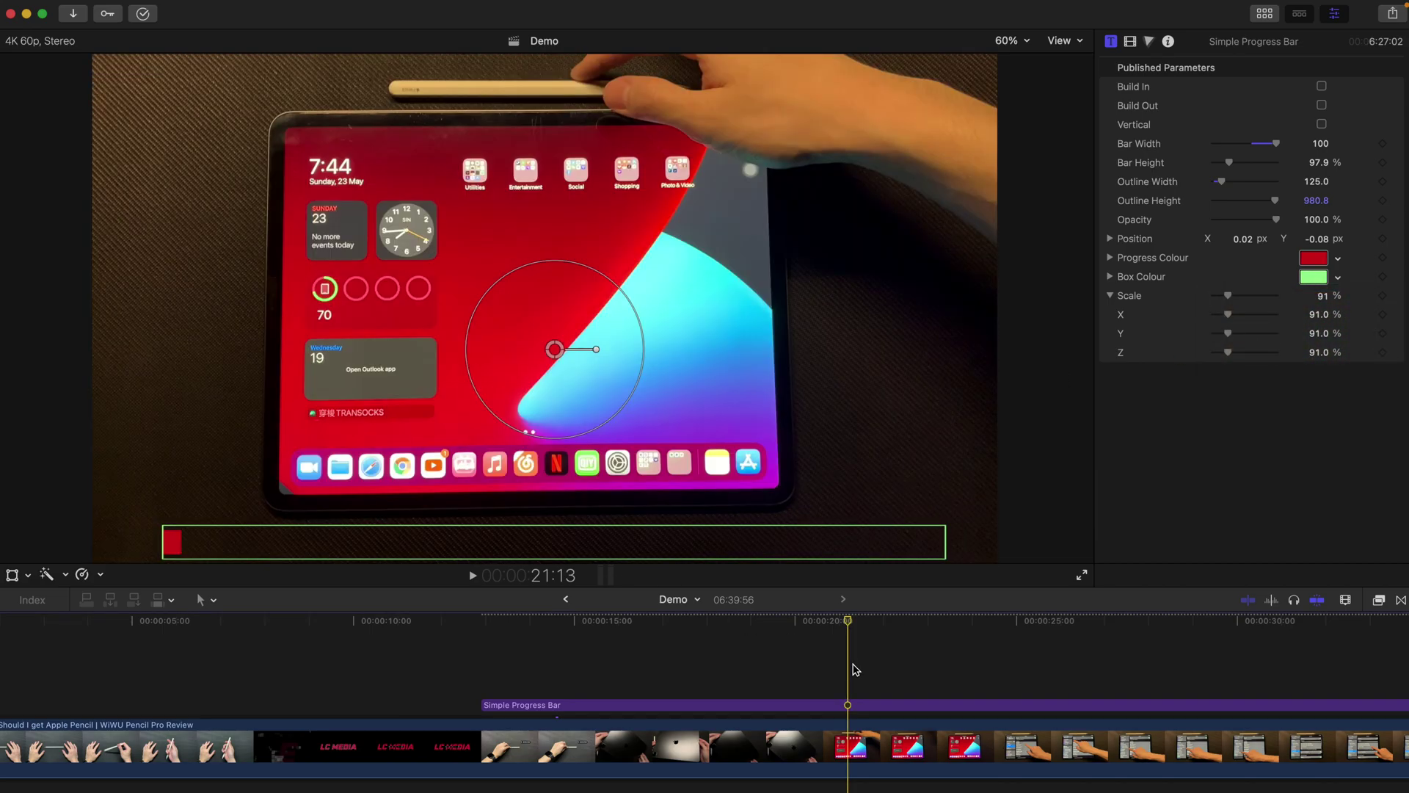
key(space)
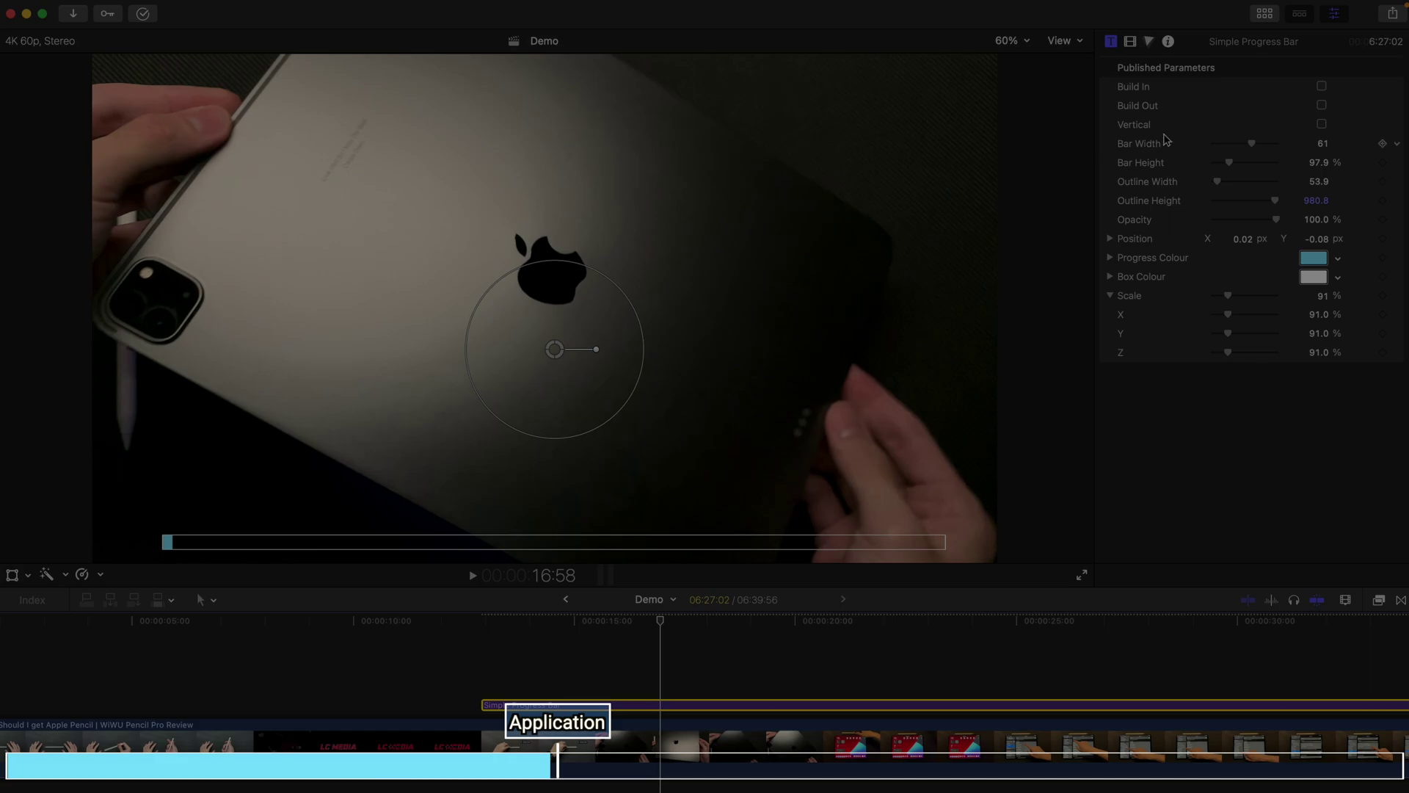
Make the progress bar Vertical, move it to the frame's right edge, and preview playback.
click(1321, 125)
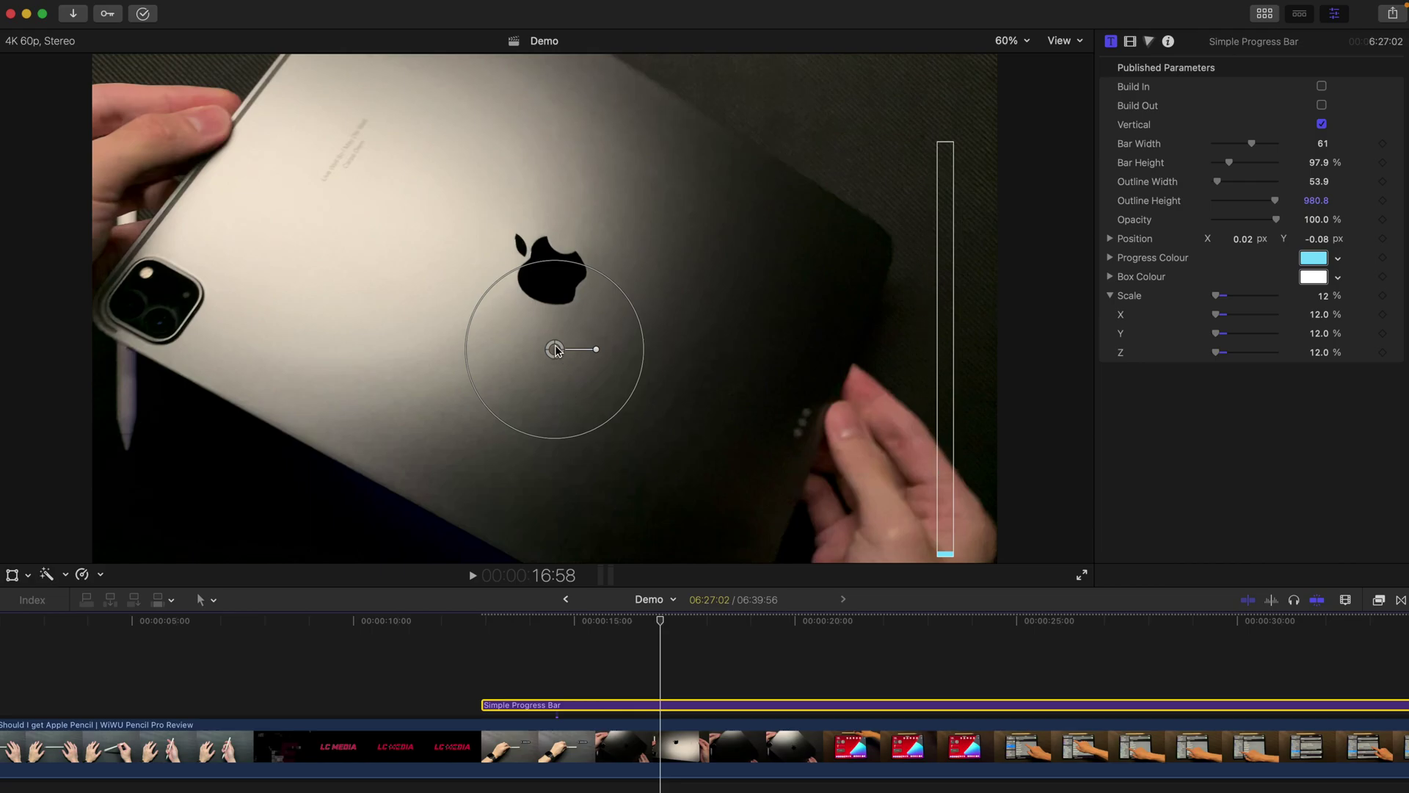
drag(556, 350, 545, 288)
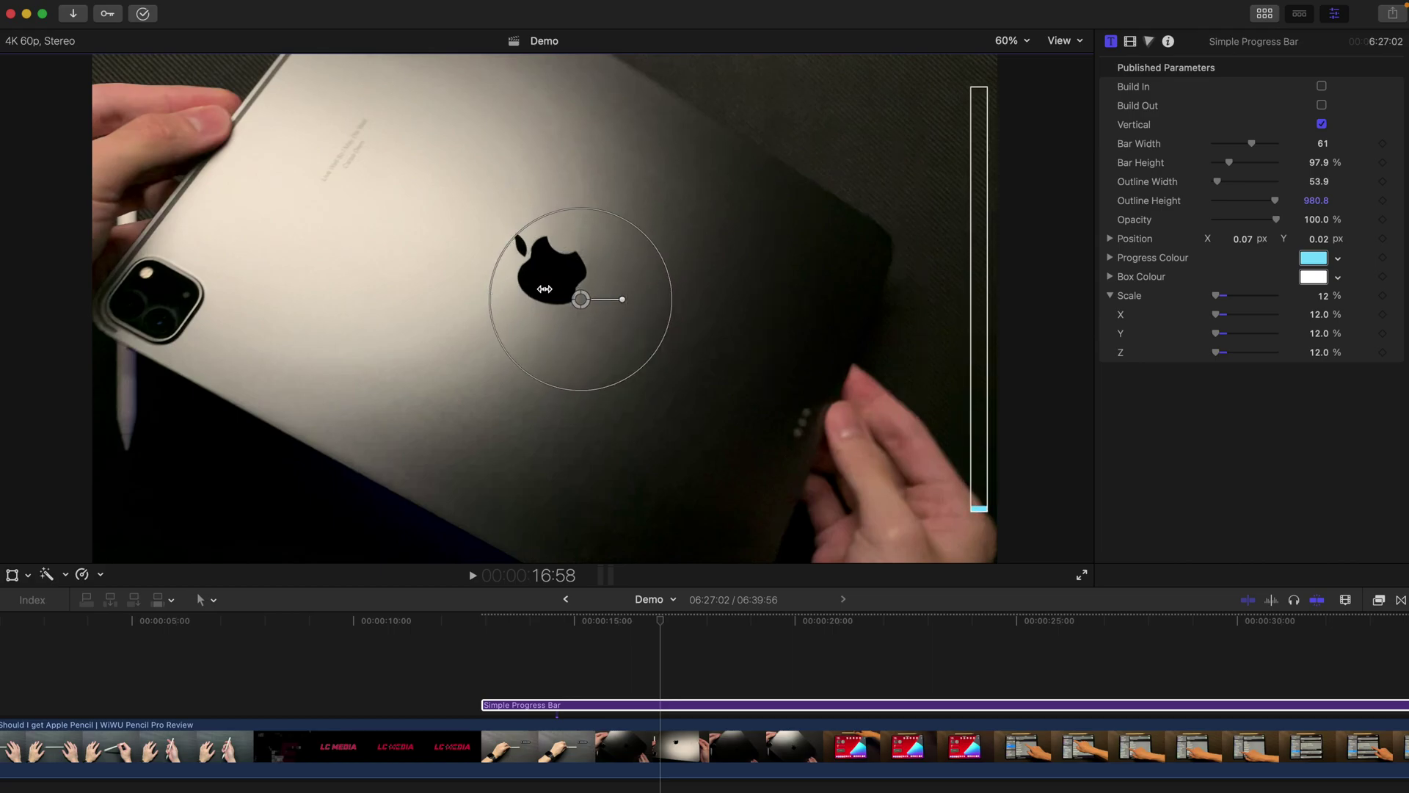
key(space)
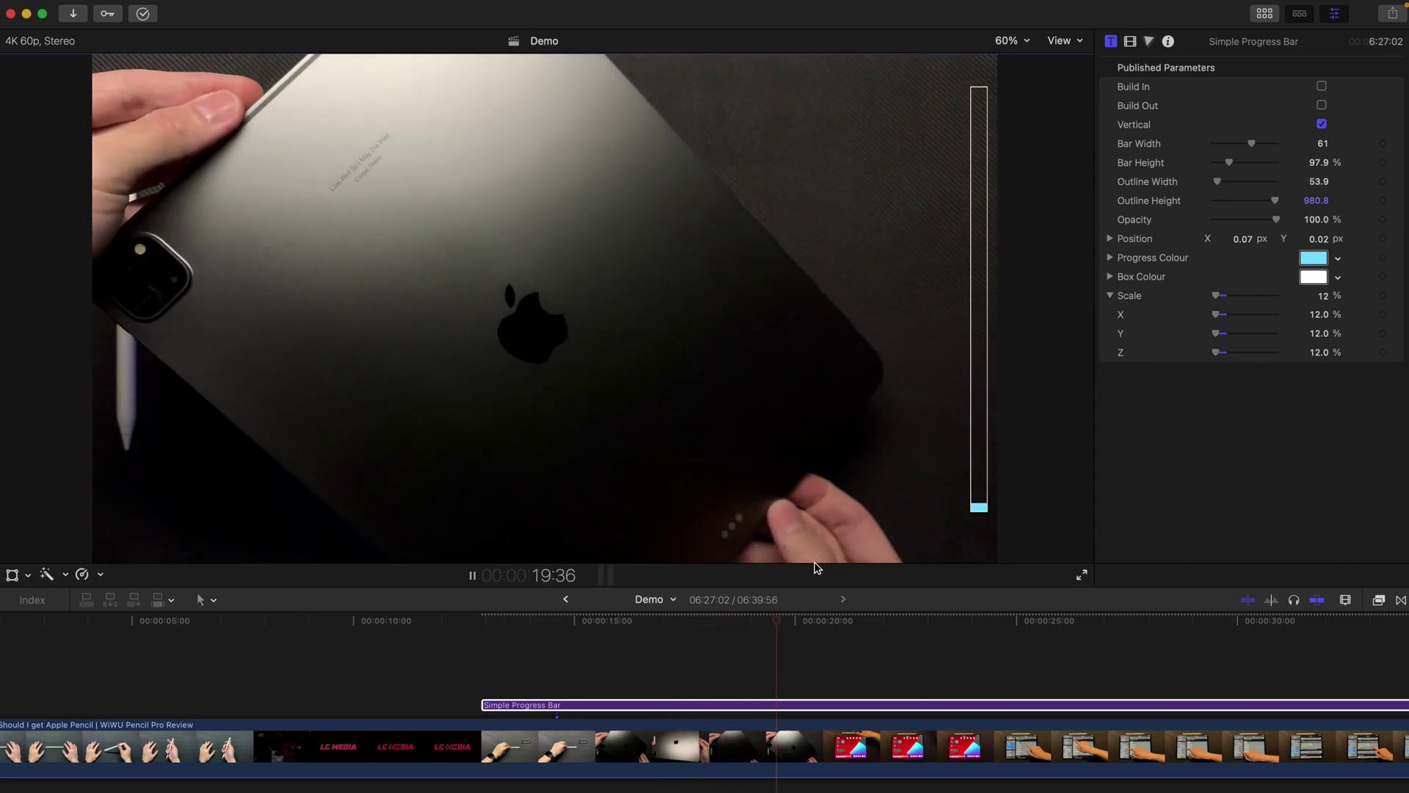
key(space)
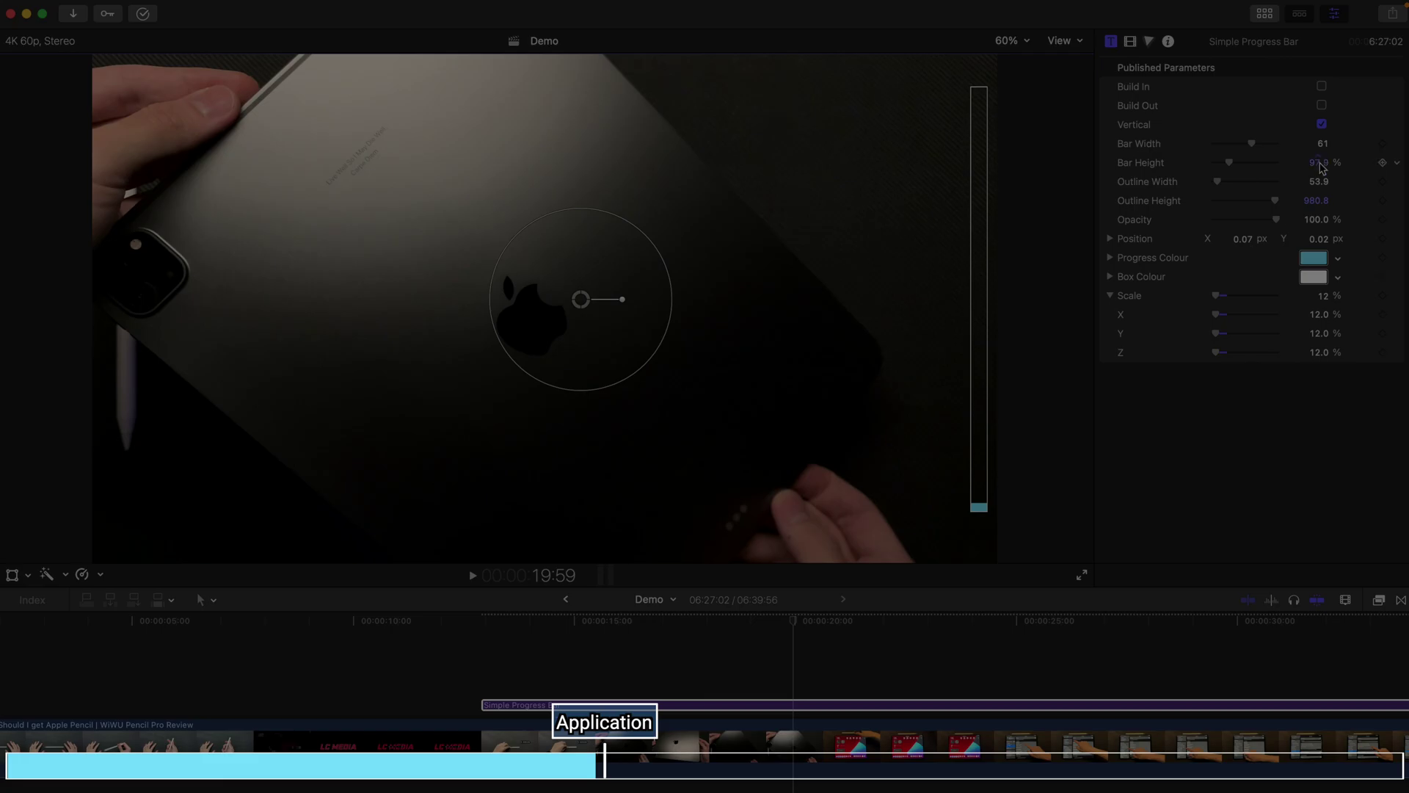
Switch the progress bar back to horizontal and scrub through the title to preview it.
click(1322, 124)
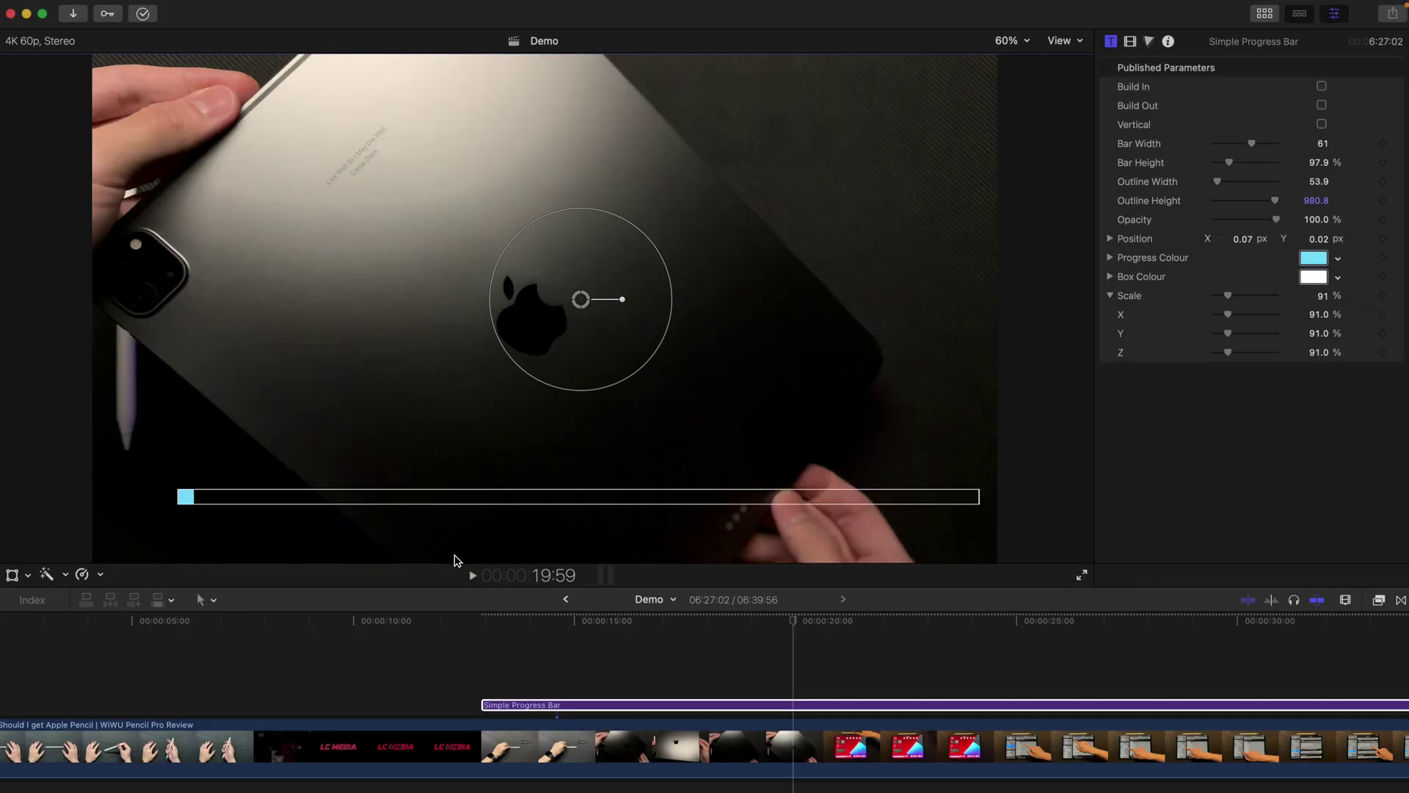
click(487, 625)
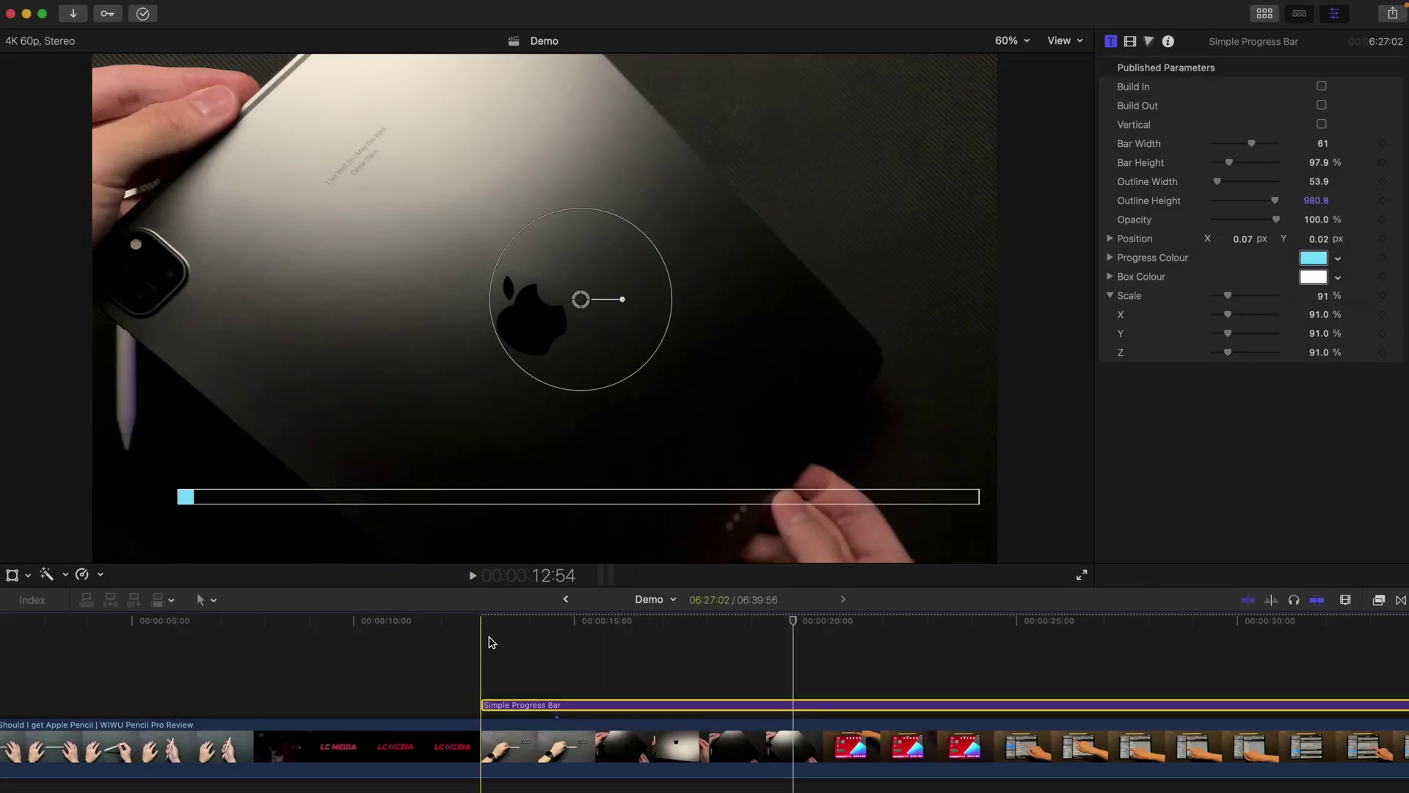
drag(487, 627, 893, 650)
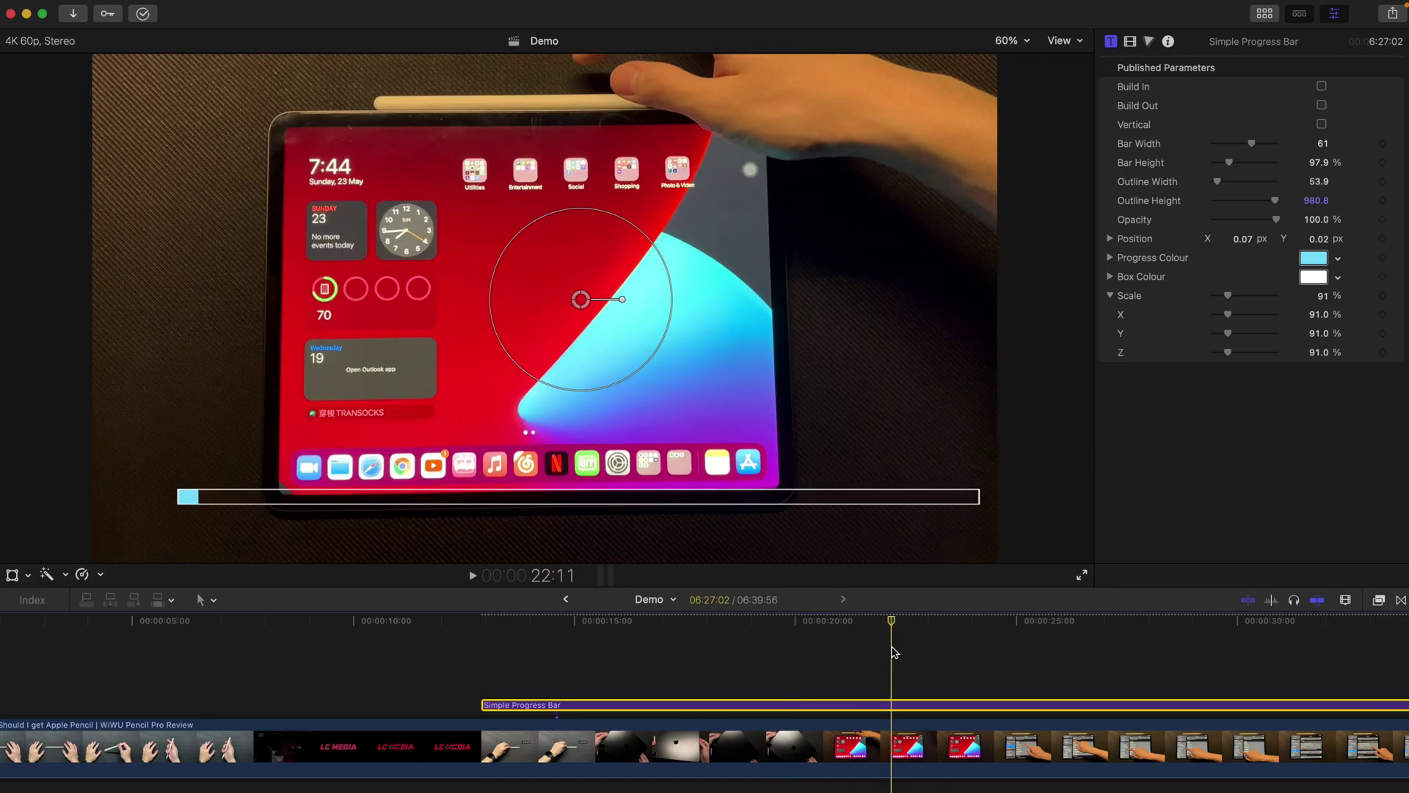
Extend the progress bar clip's start to the timeline's beginning and park the playhead around 6 seconds.
key(super+minus)
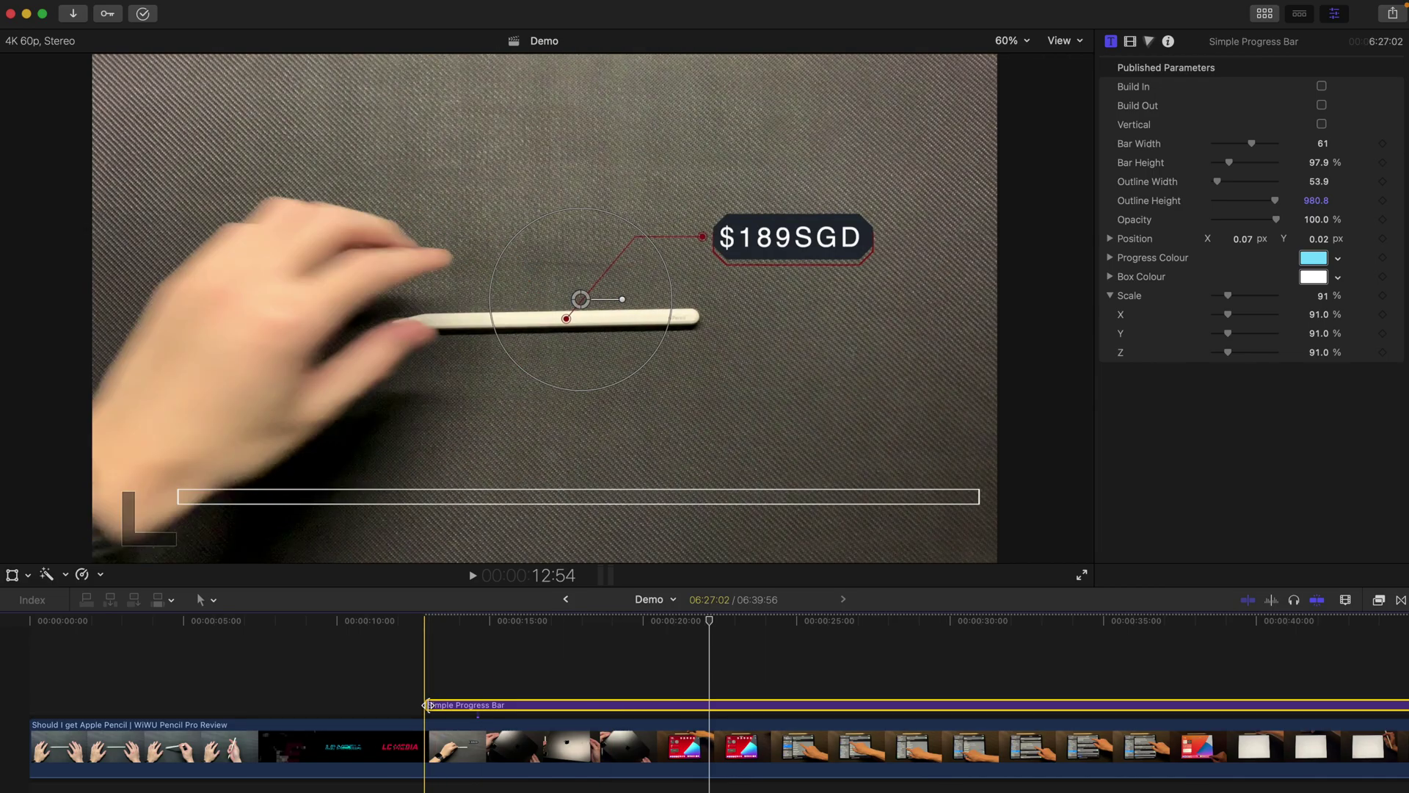
drag(430, 702, 32, 706)
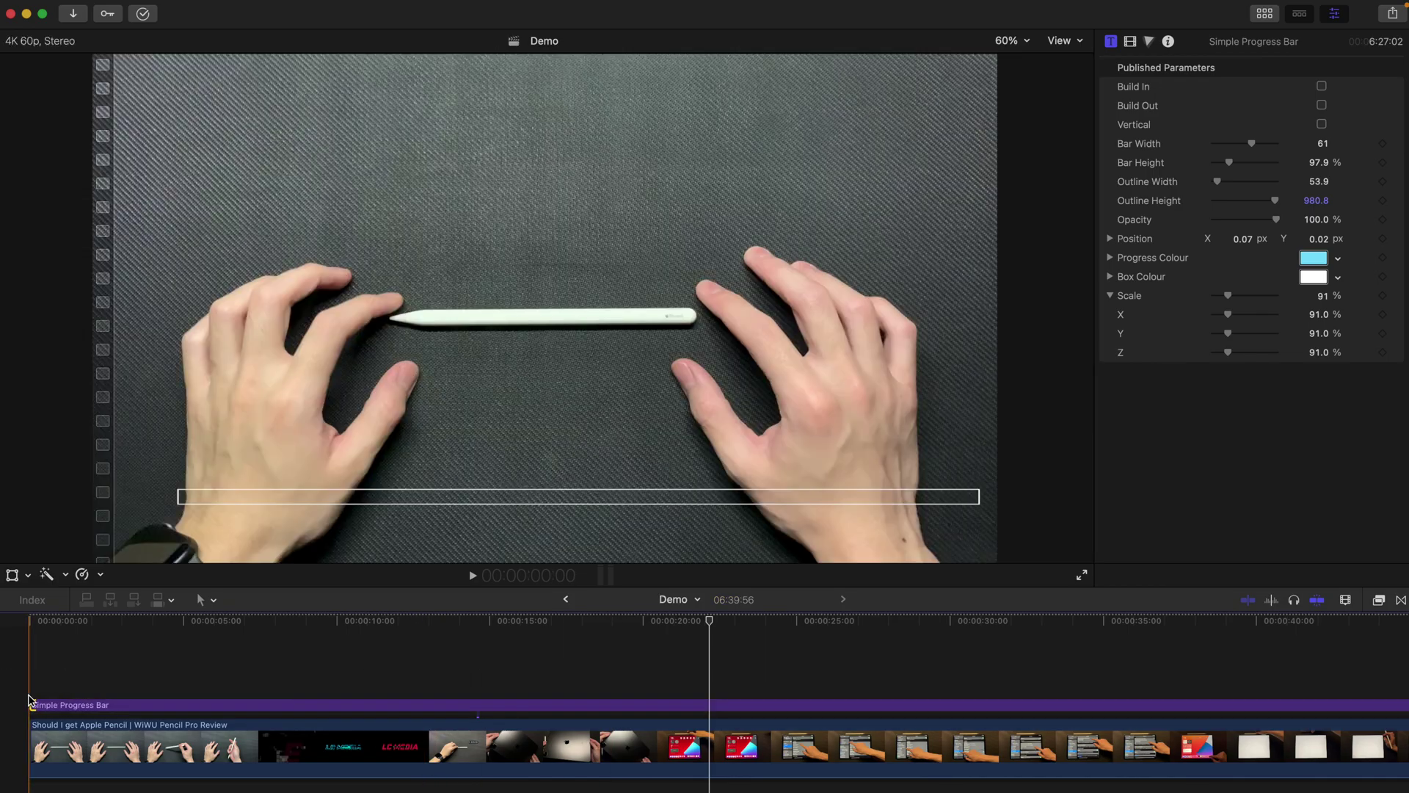
click(122, 631)
click(219, 649)
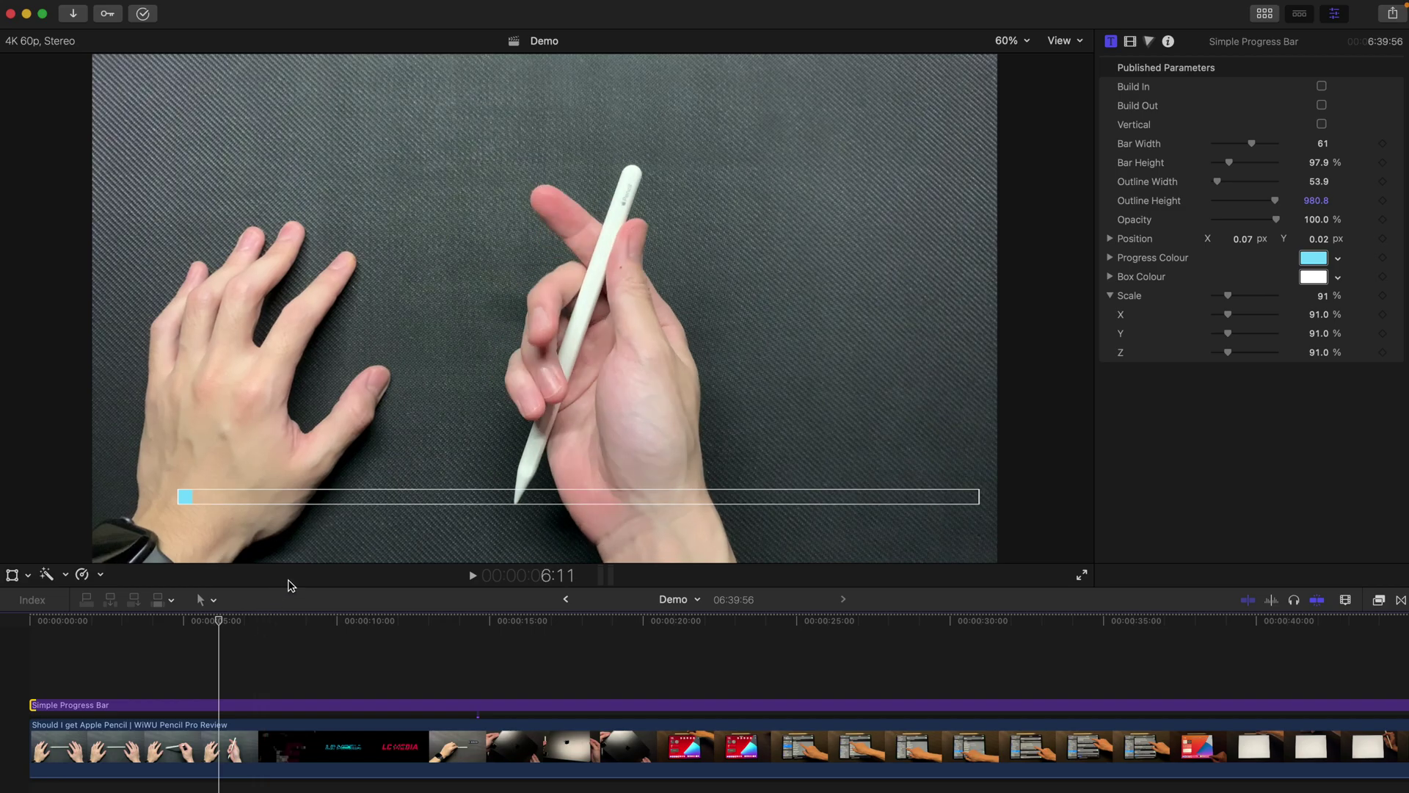
Connect the LC Progress Bar Marker title and move it near the timeline start.
click(1265, 16)
click(70, 305)
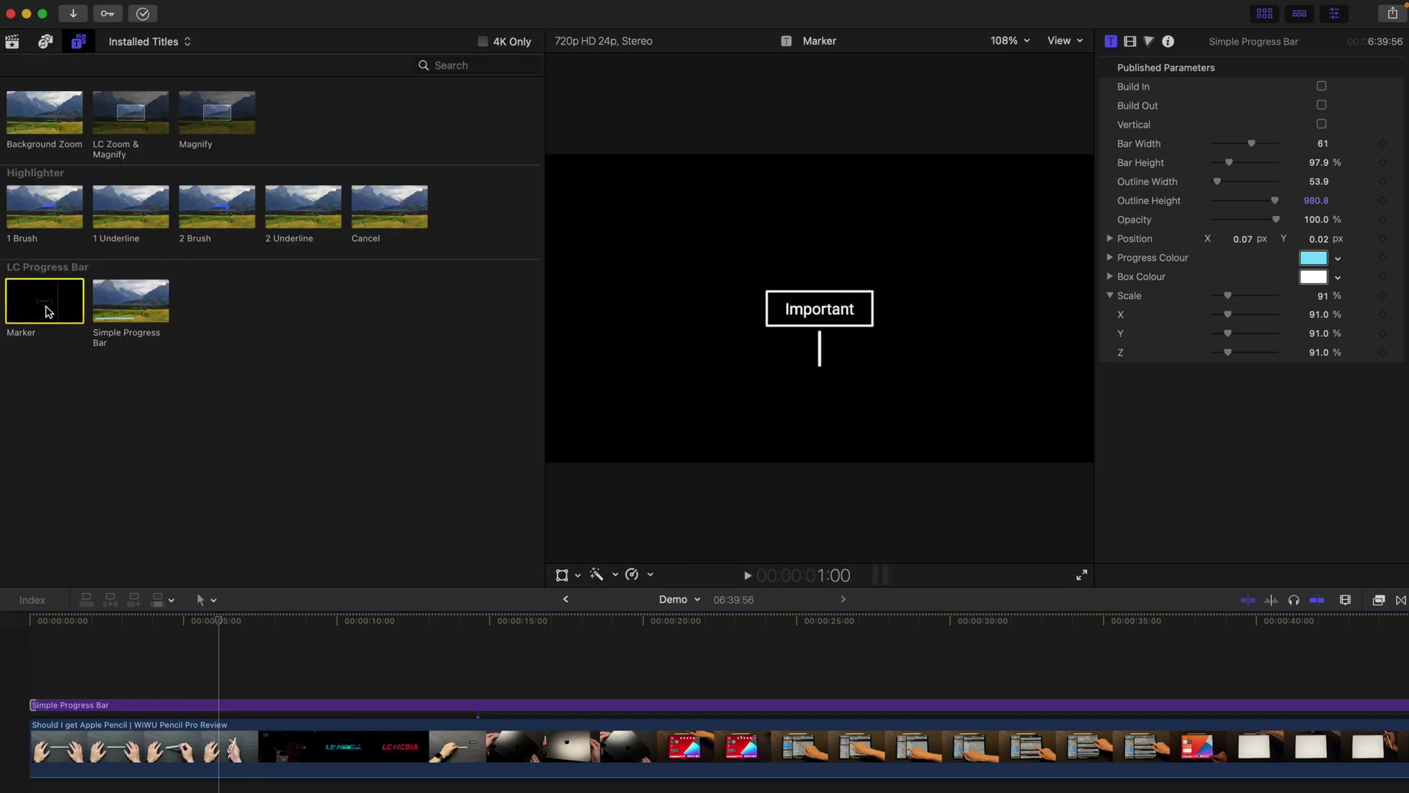
key(q)
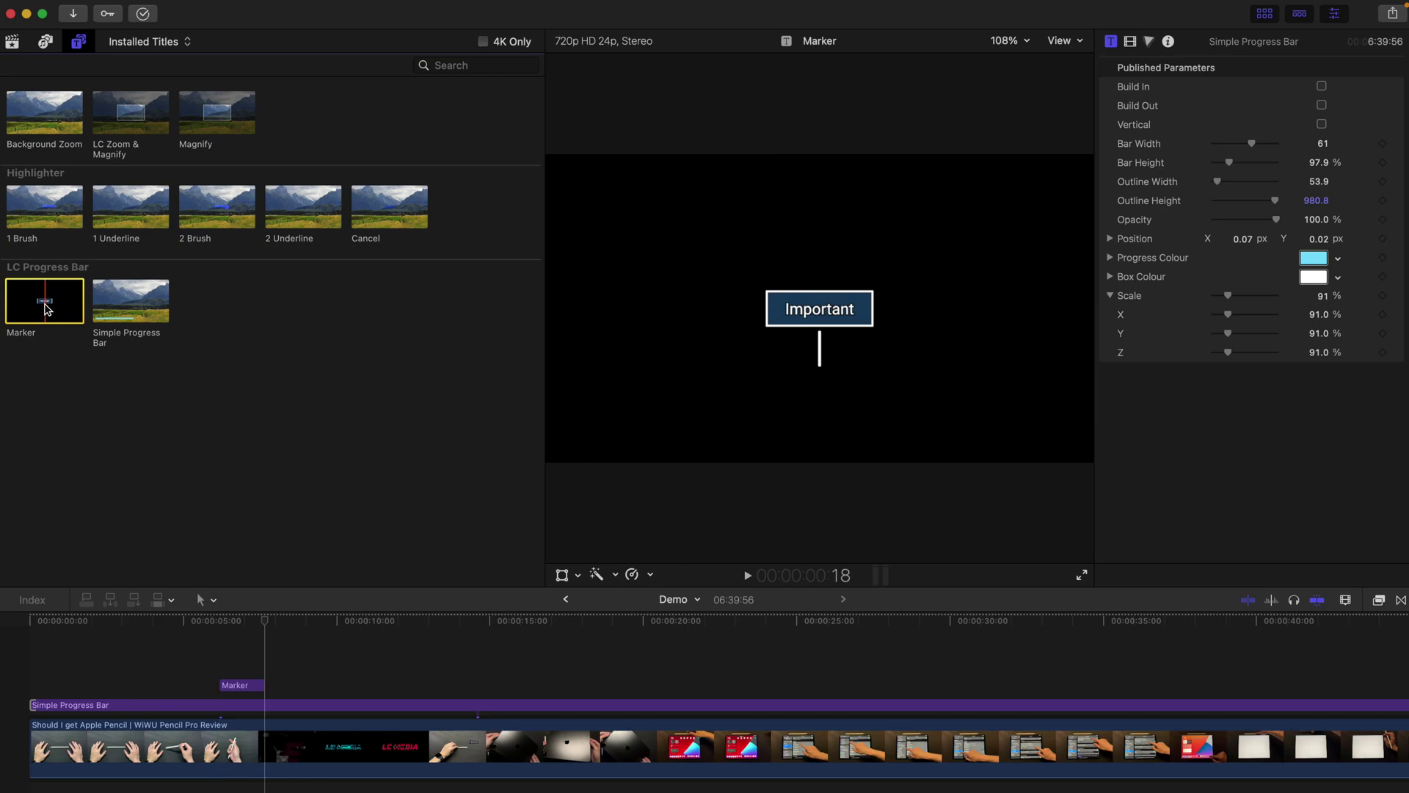
drag(230, 685, 72, 686)
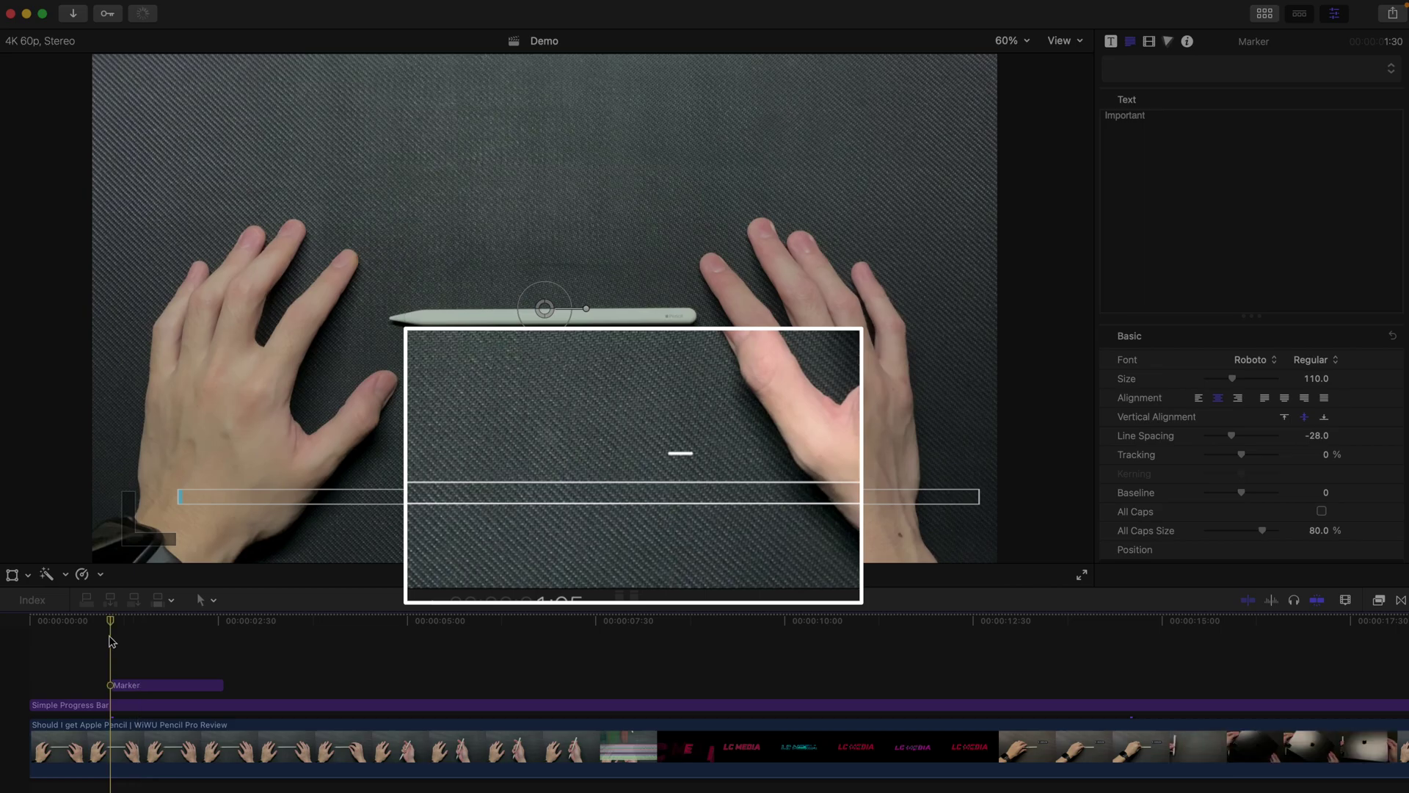
drag(111, 641, 168, 688)
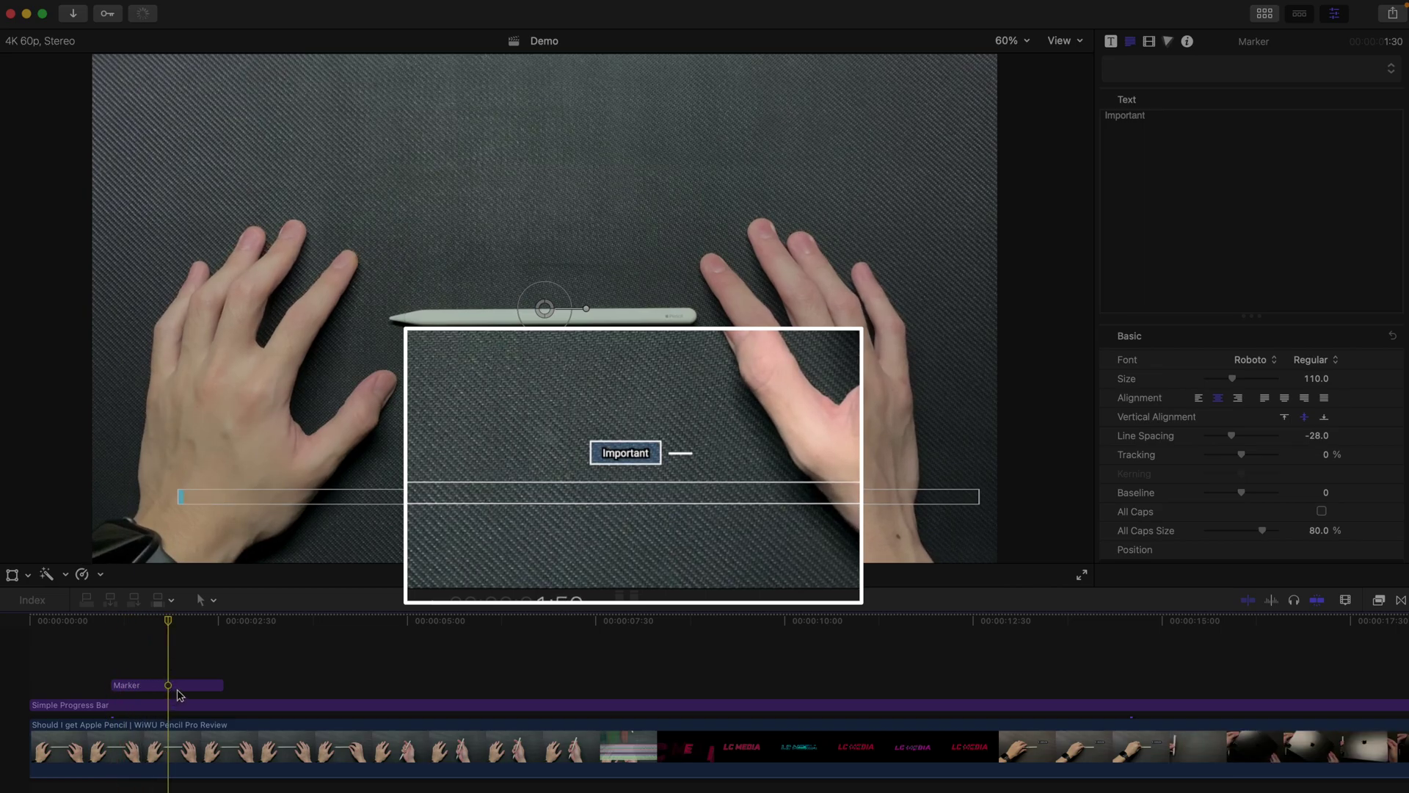
click(178, 687)
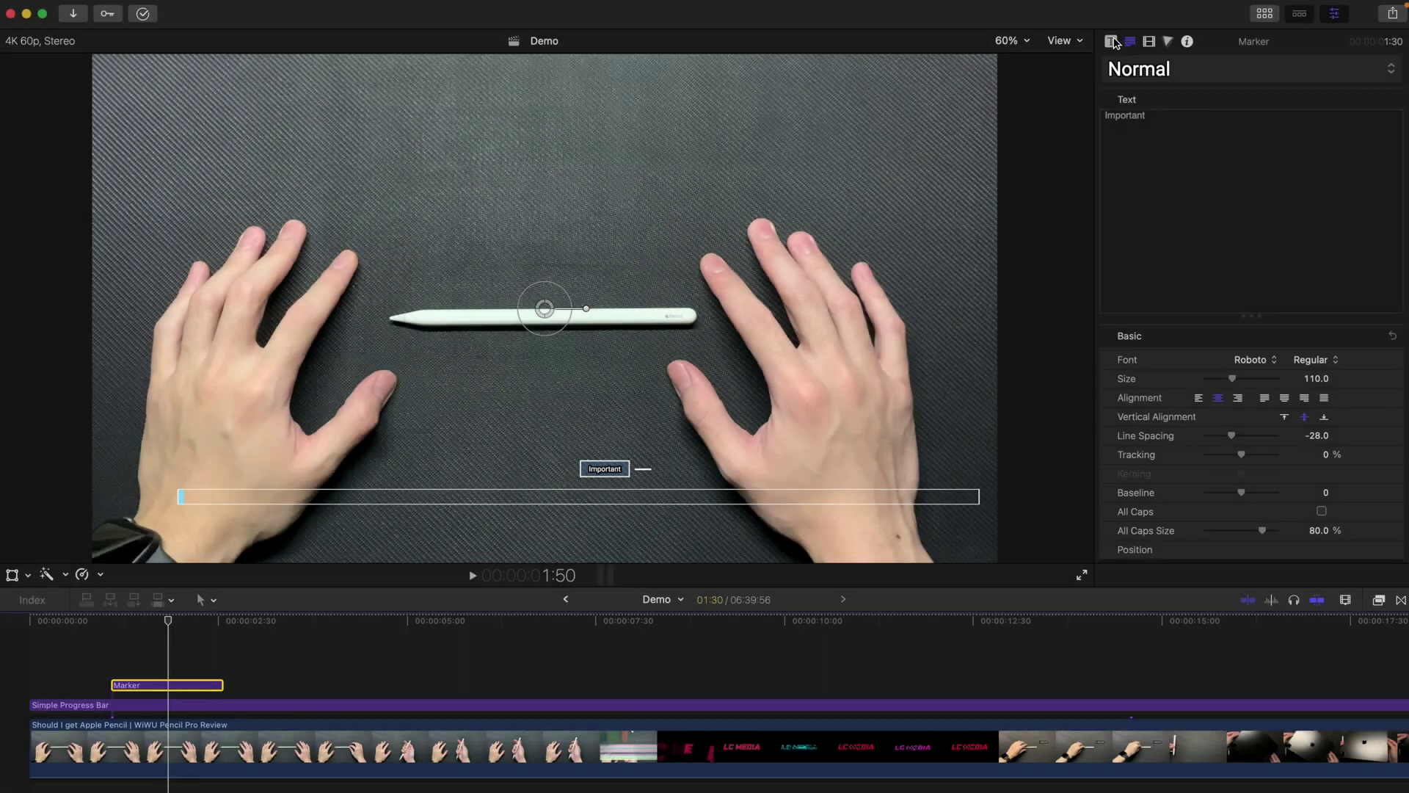
Set the marker's Face Direction to Upright and position it on the progress bar's left part.
click(1111, 41)
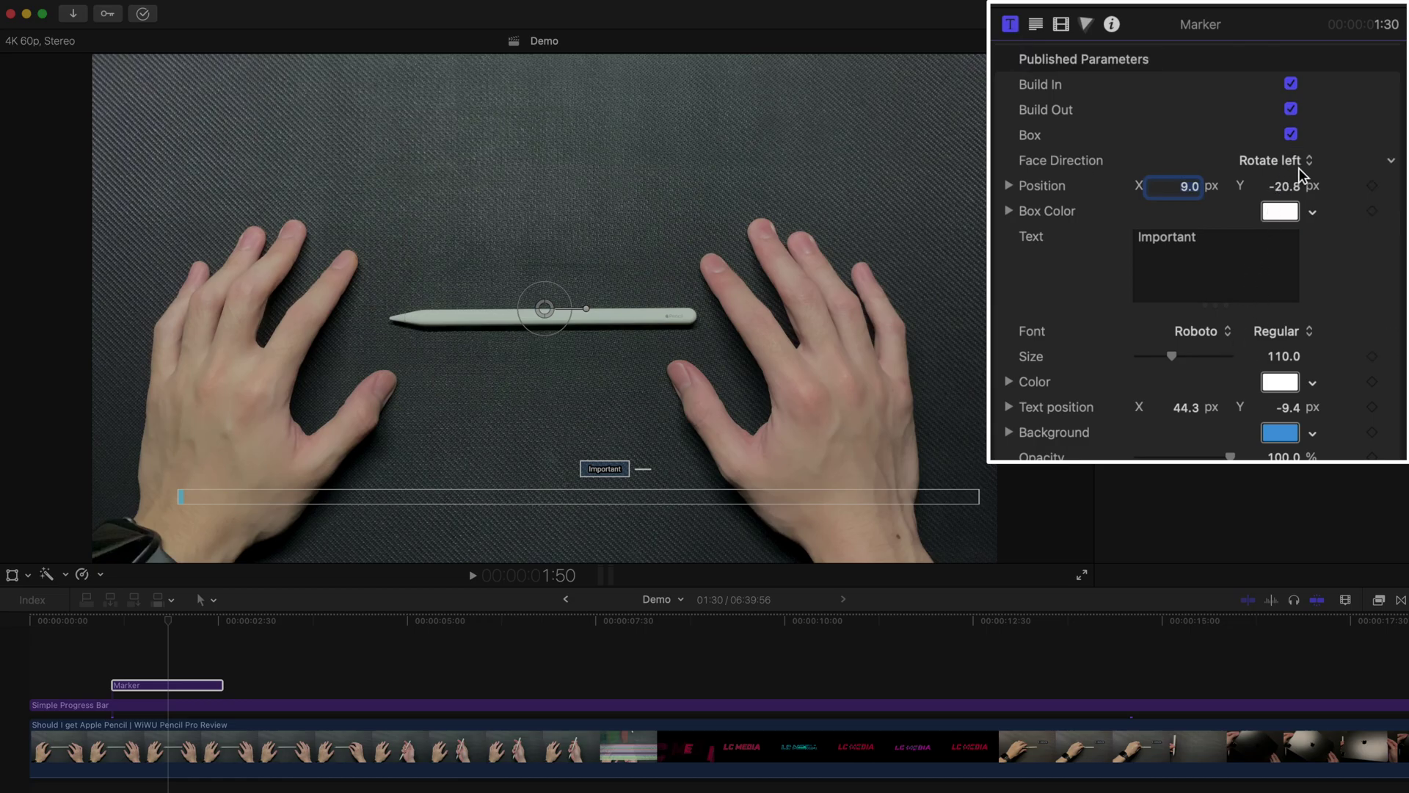
click(1301, 175)
click(1301, 213)
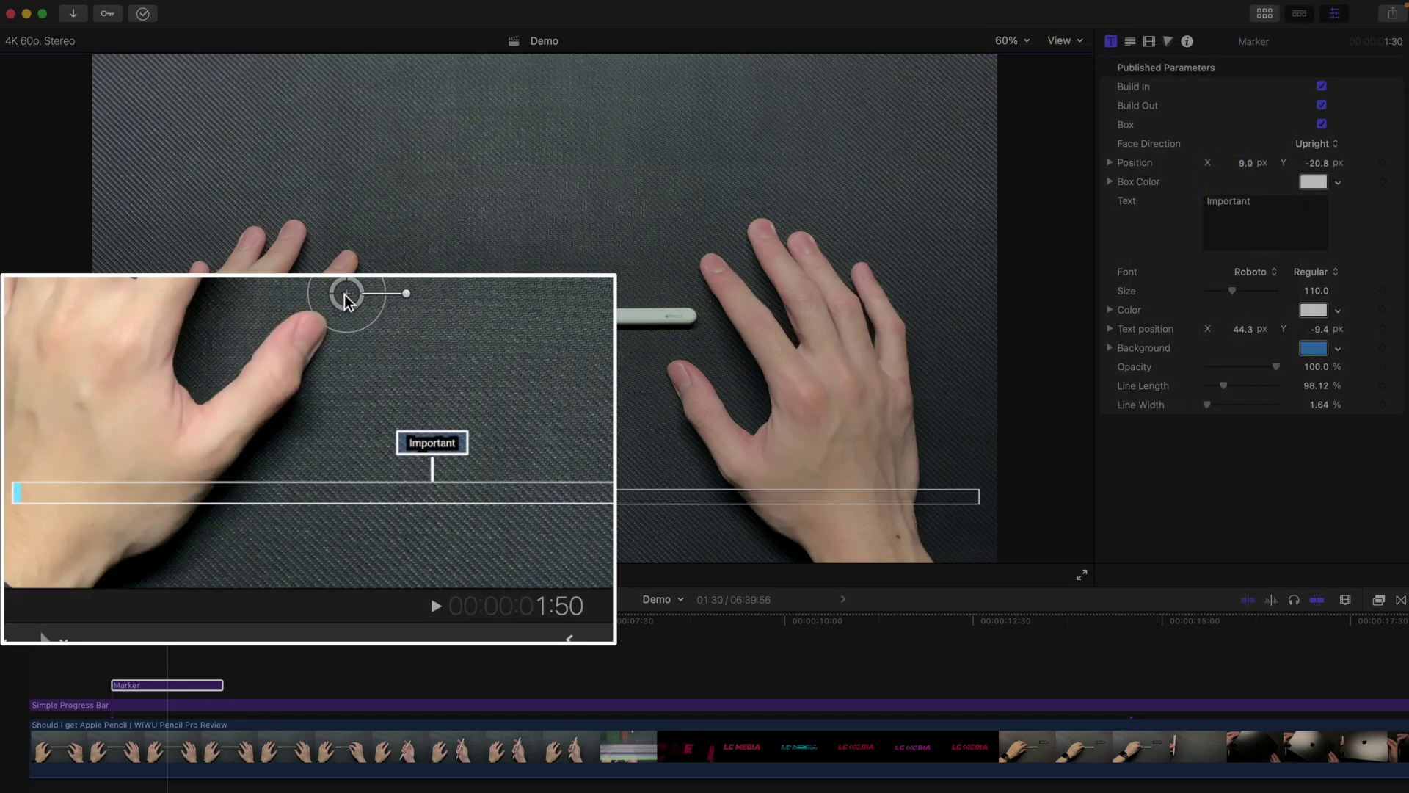
drag(345, 299, 286, 318)
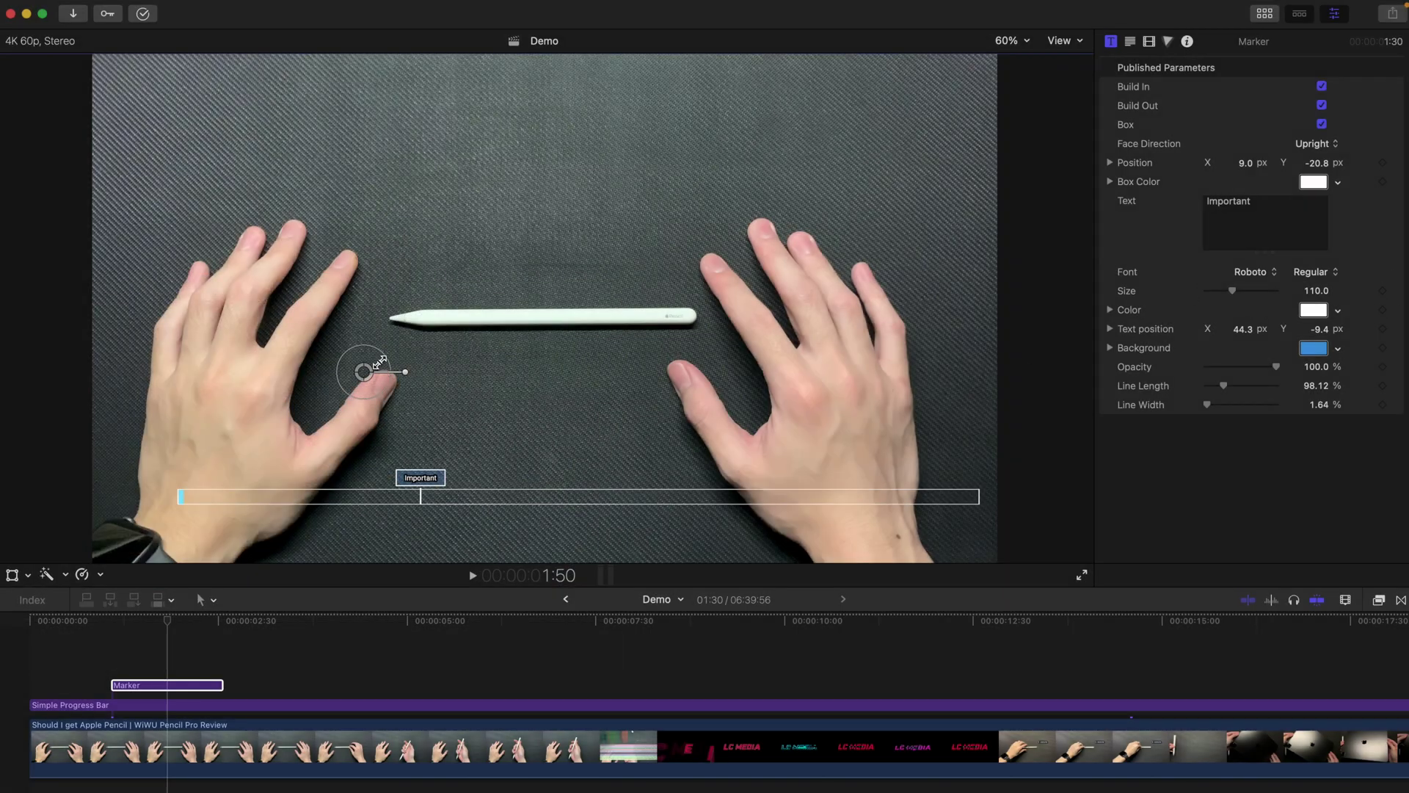
drag(380, 360, 336, 352)
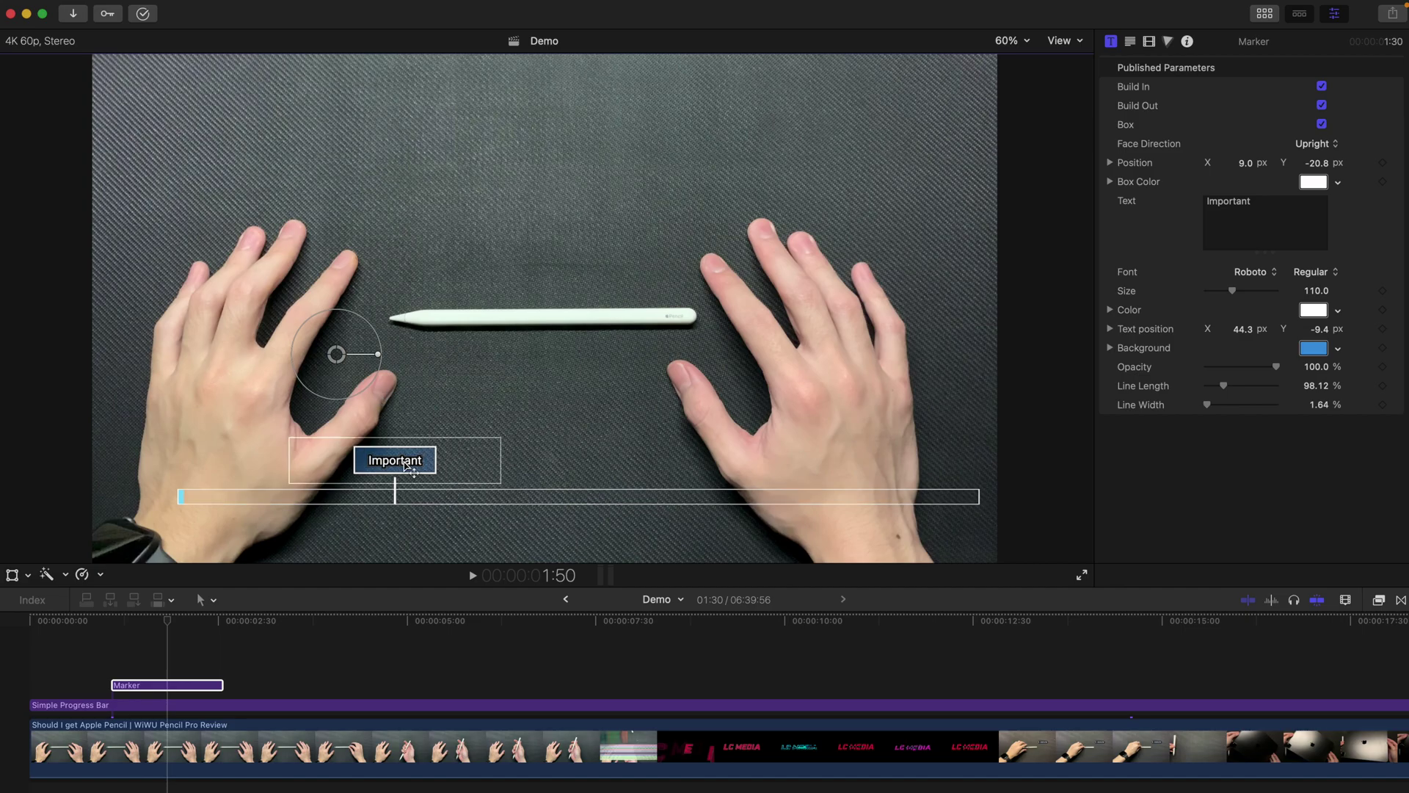
Change the marker text to 'Chapter 1' and set its size to 136.
click(1243, 222)
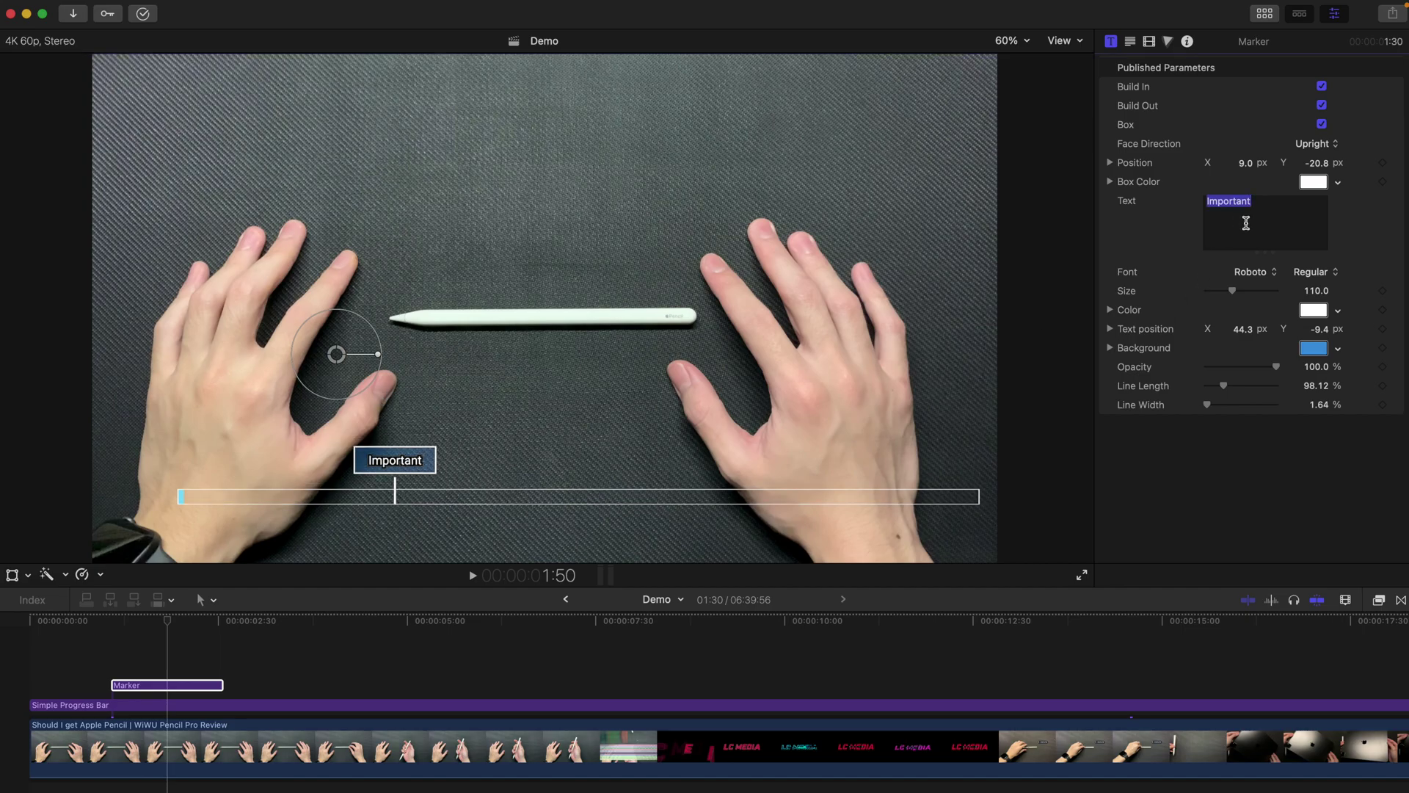
text(Chapter 1)
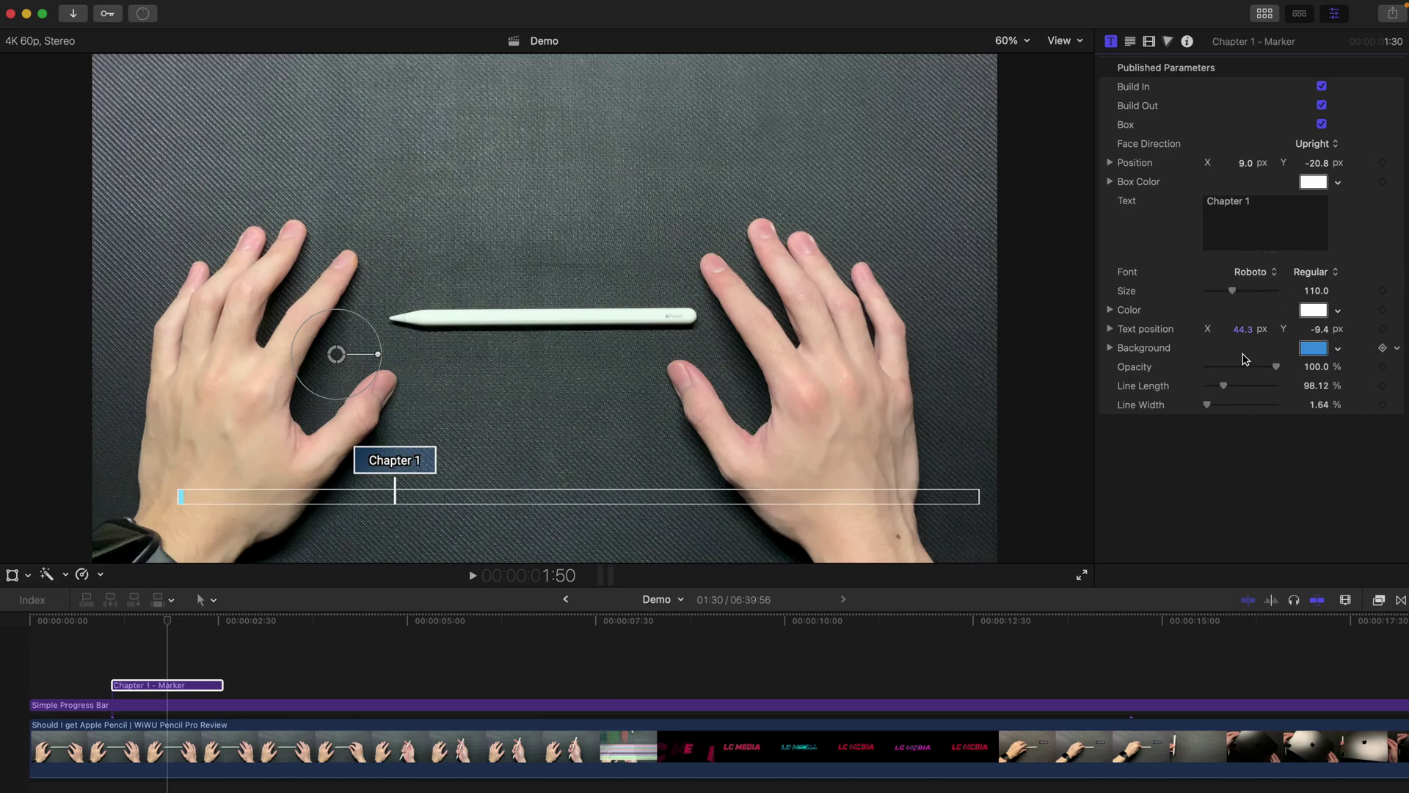
drag(1236, 291, 1242, 291)
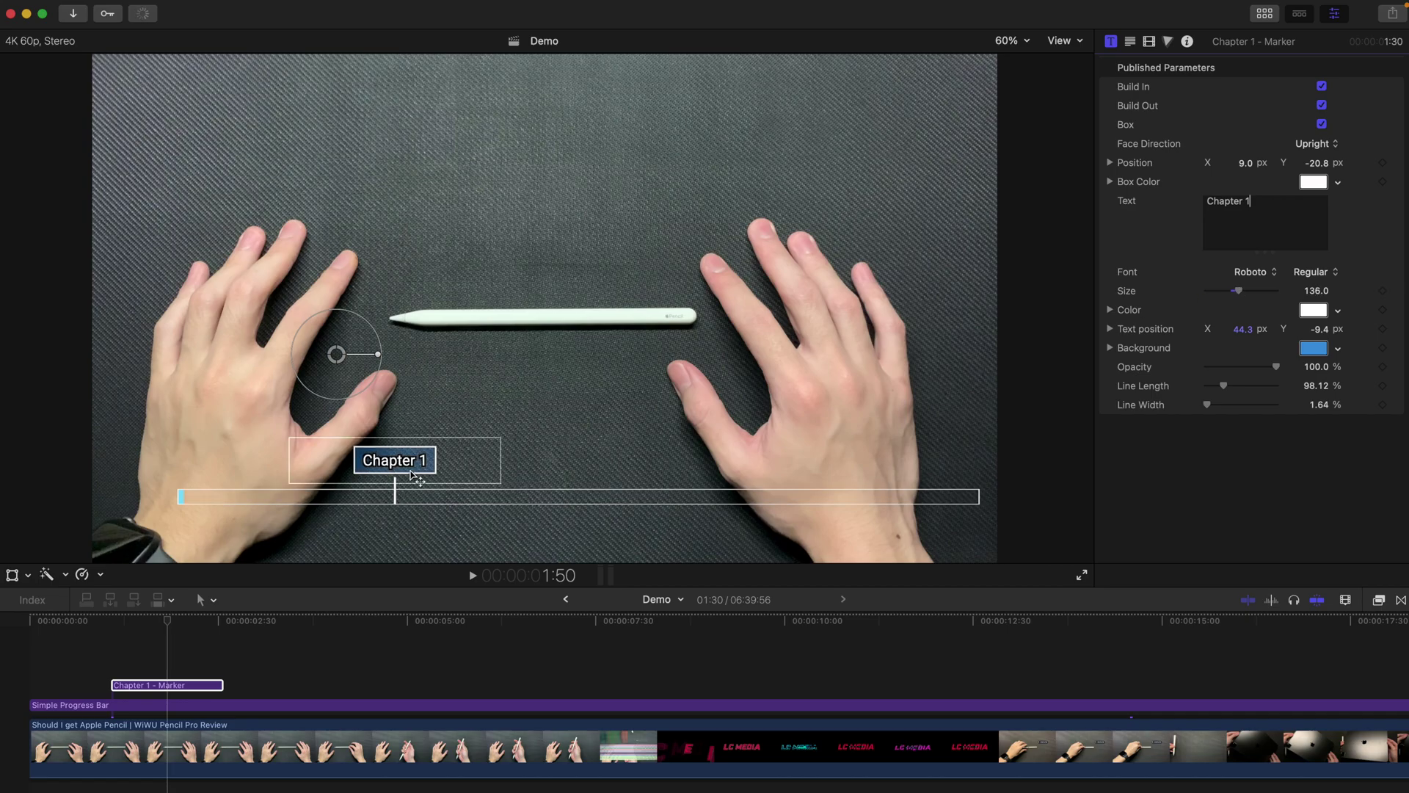
Keep the blue label background at 100% opacity and turn off Build Out.
click(1339, 348)
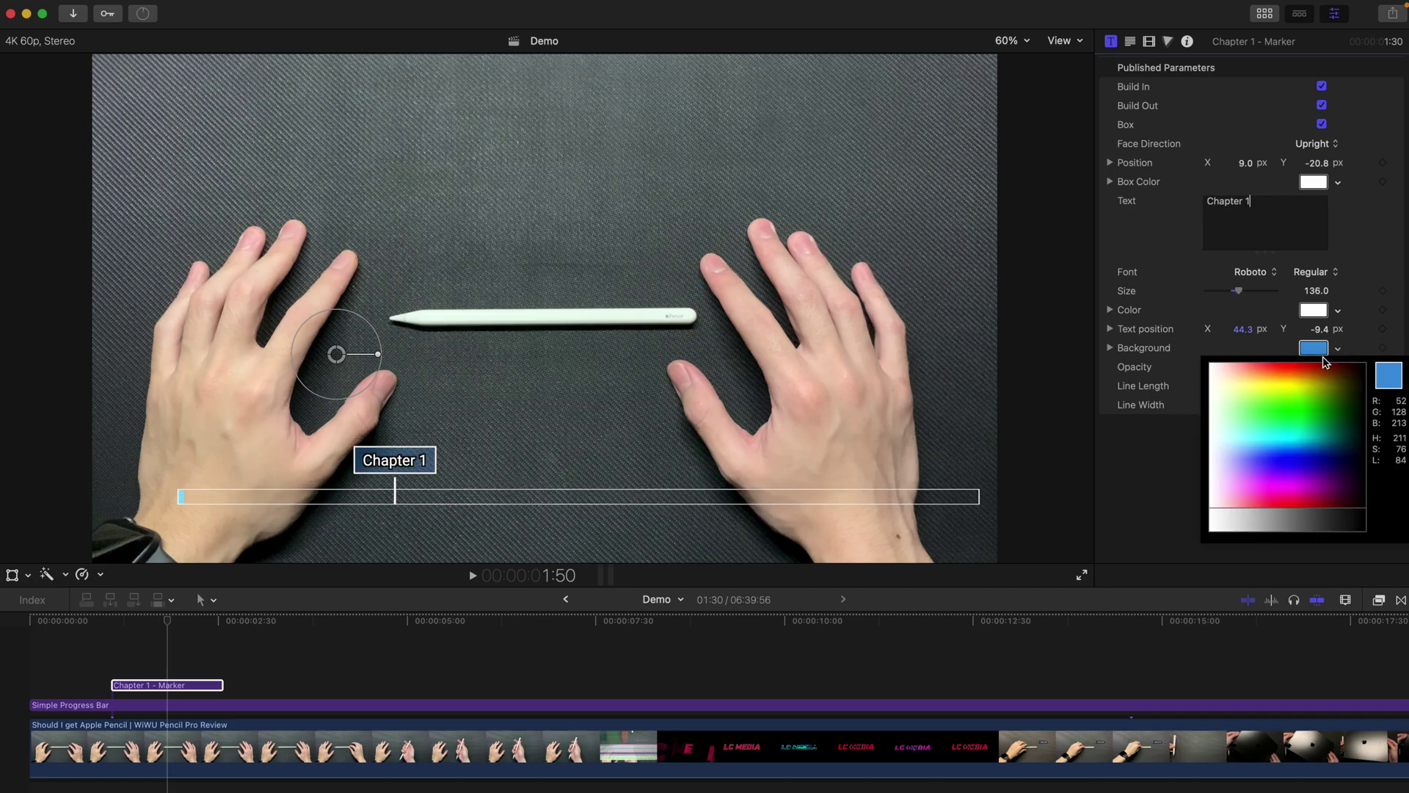
drag(1324, 368, 1315, 381)
key(Escape)
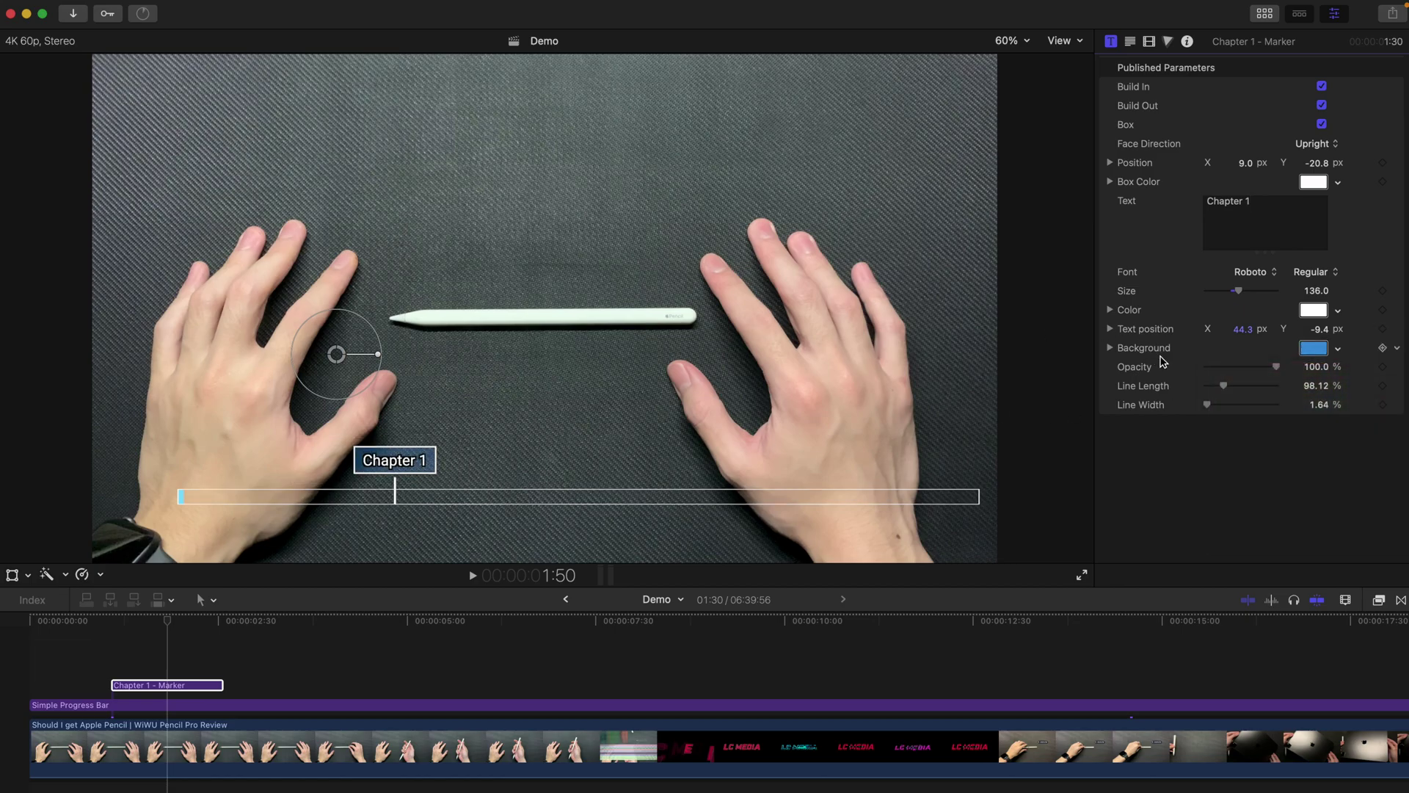
click(1244, 373)
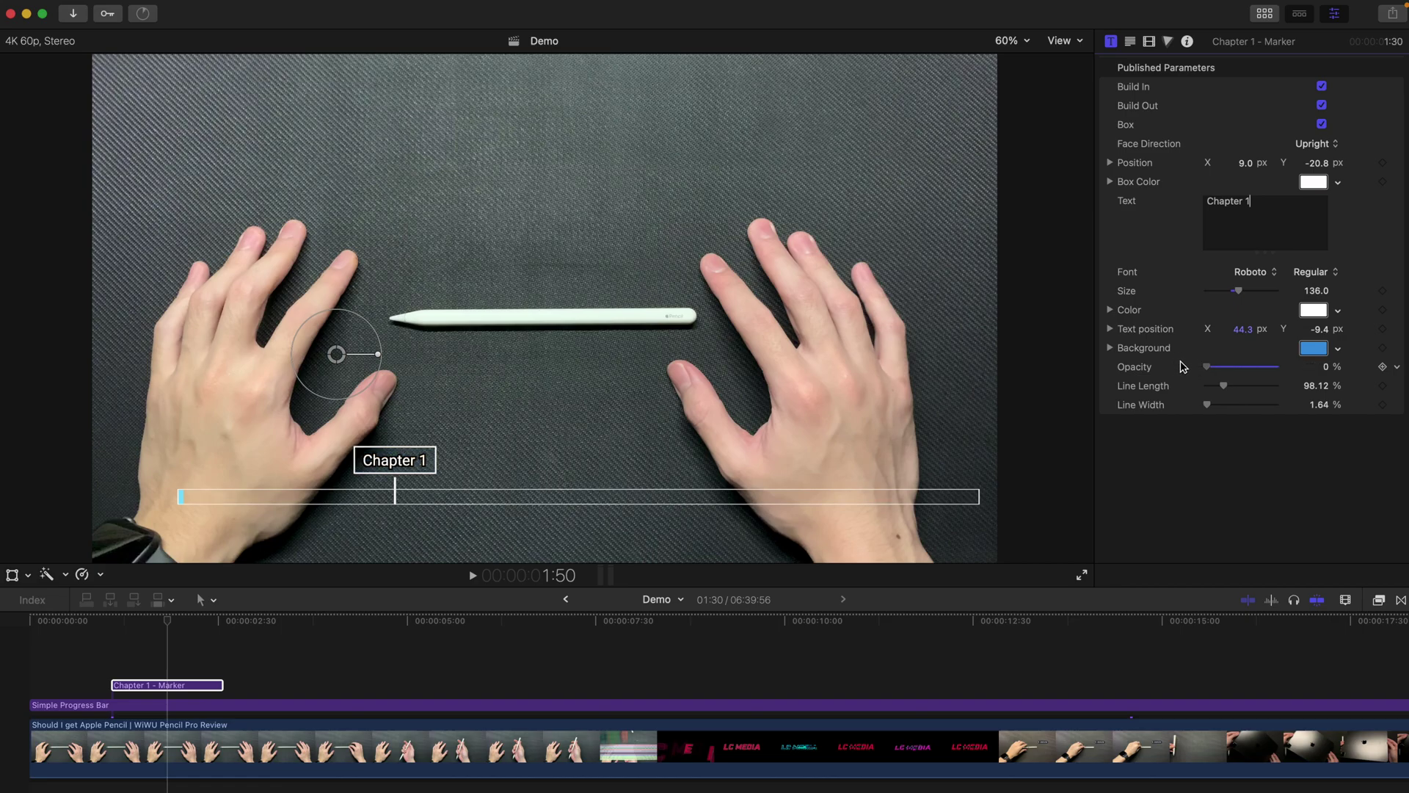
drag(1182, 367, 1263, 369)
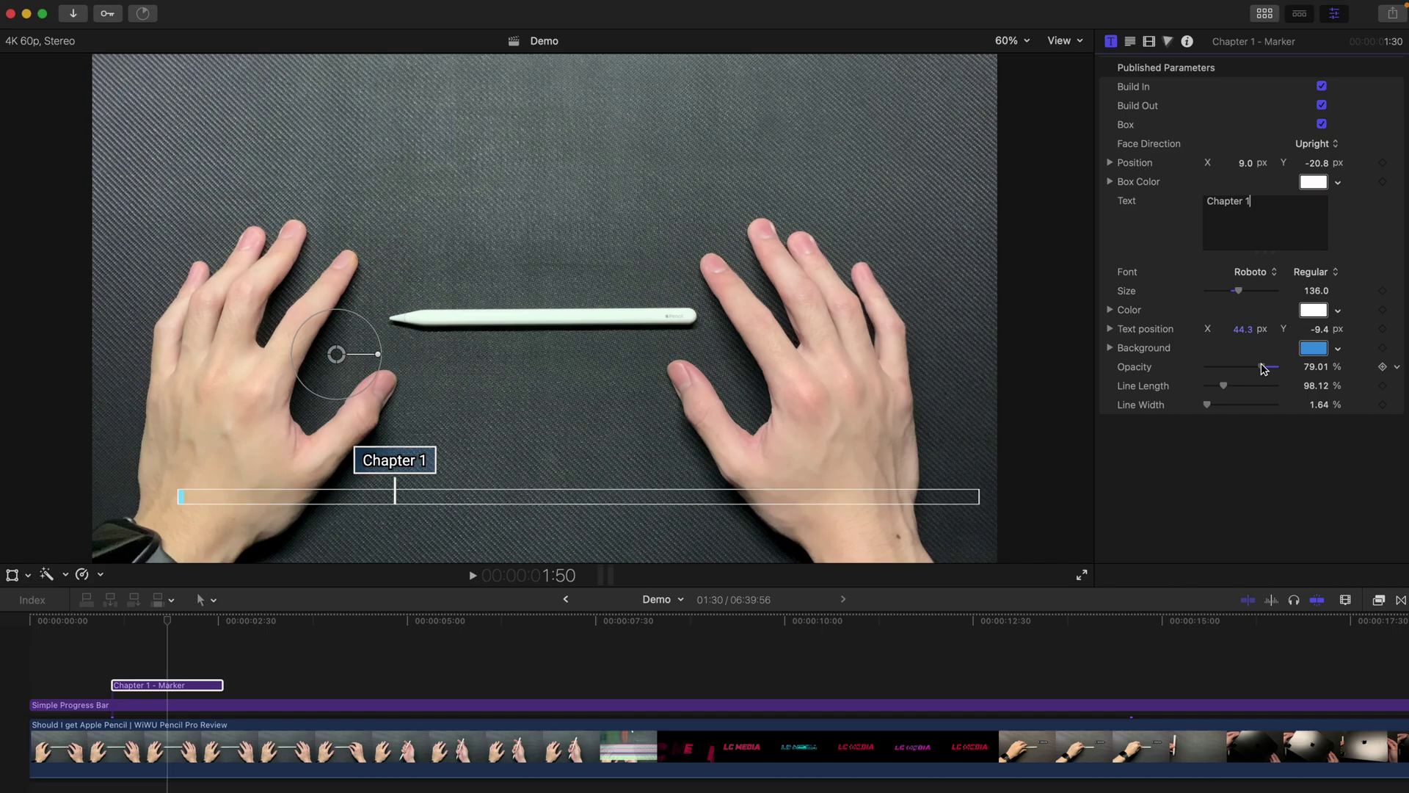
drag(1264, 370, 1280, 367)
click(1321, 105)
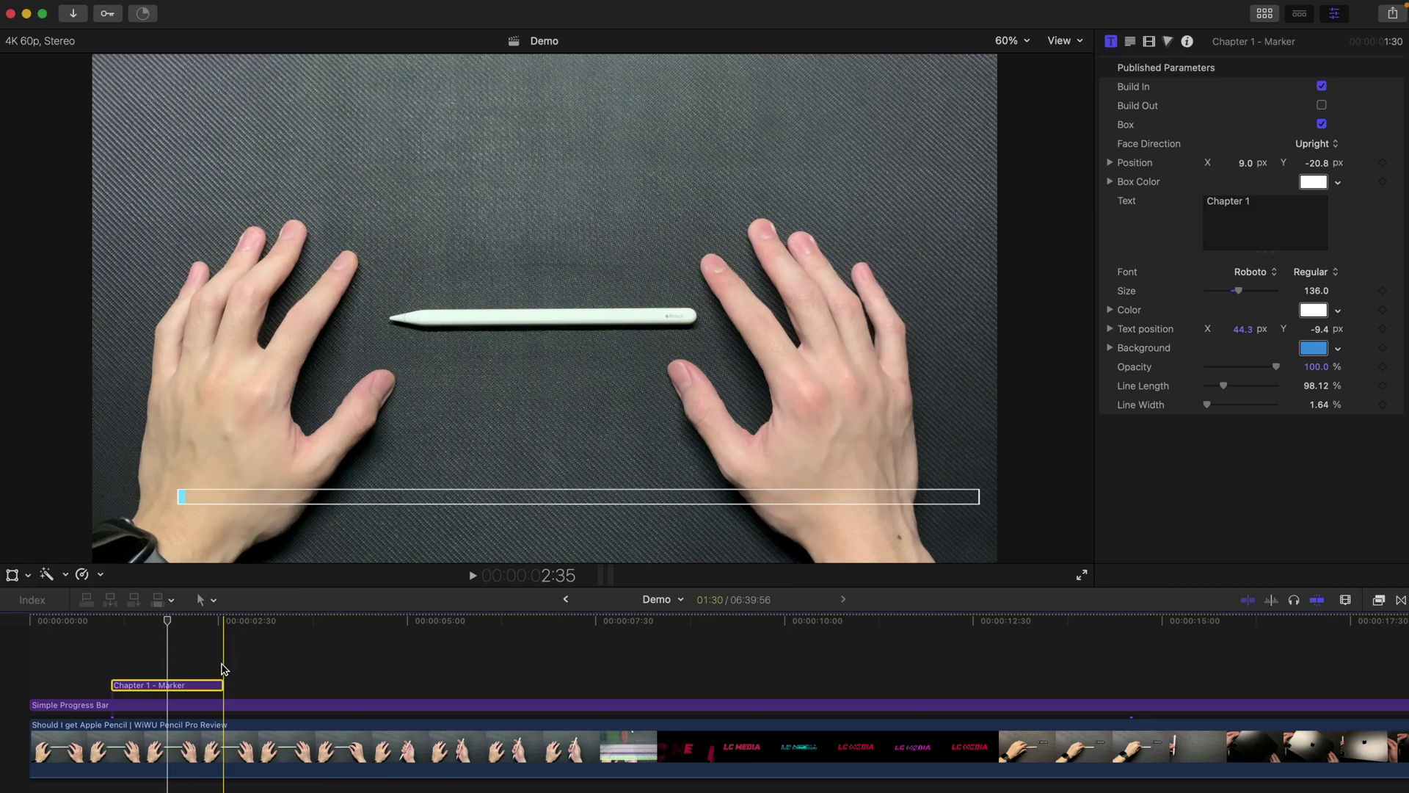
Lengthen the Chapter 1 marker clip and duplicate it one lane up, starting later.
click(213, 684)
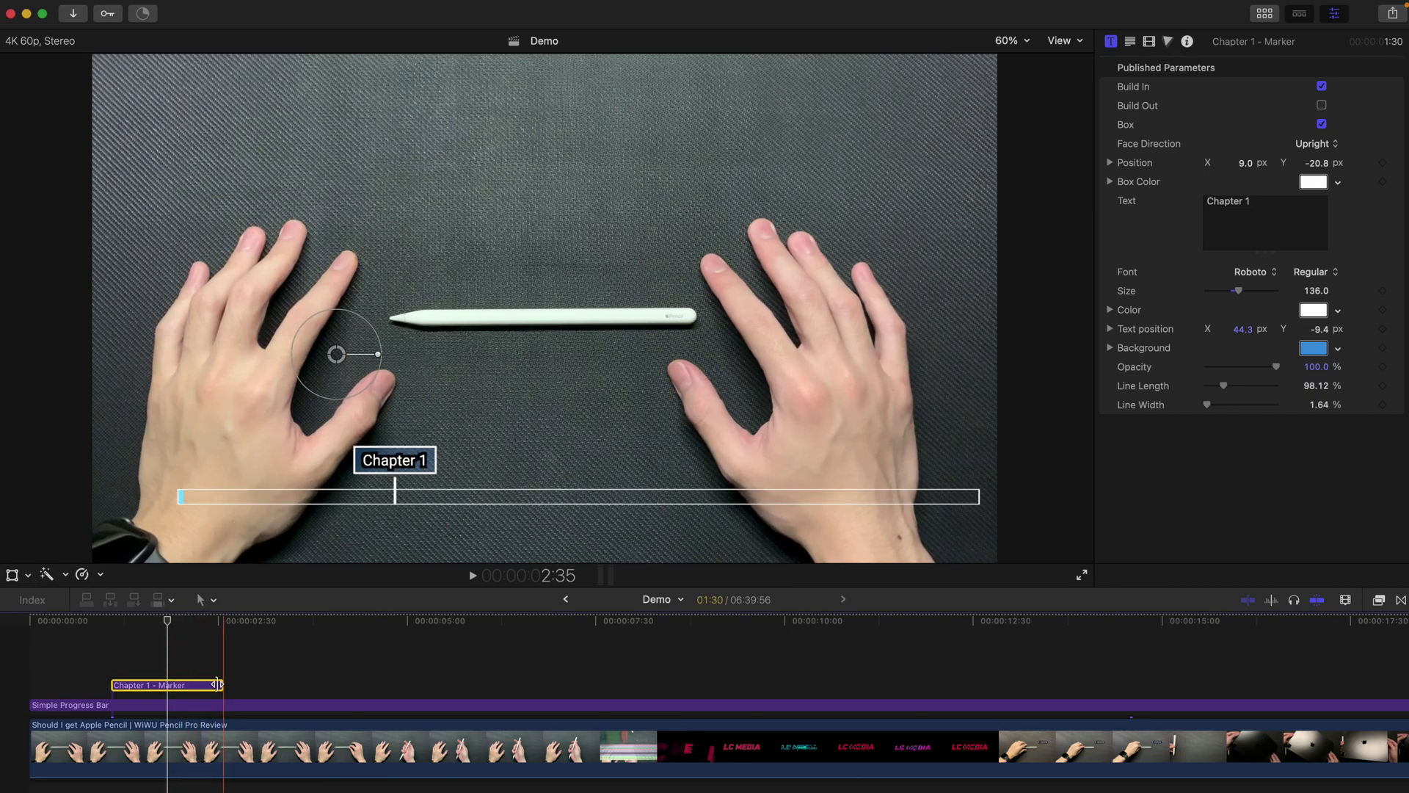
drag(219, 684, 594, 684)
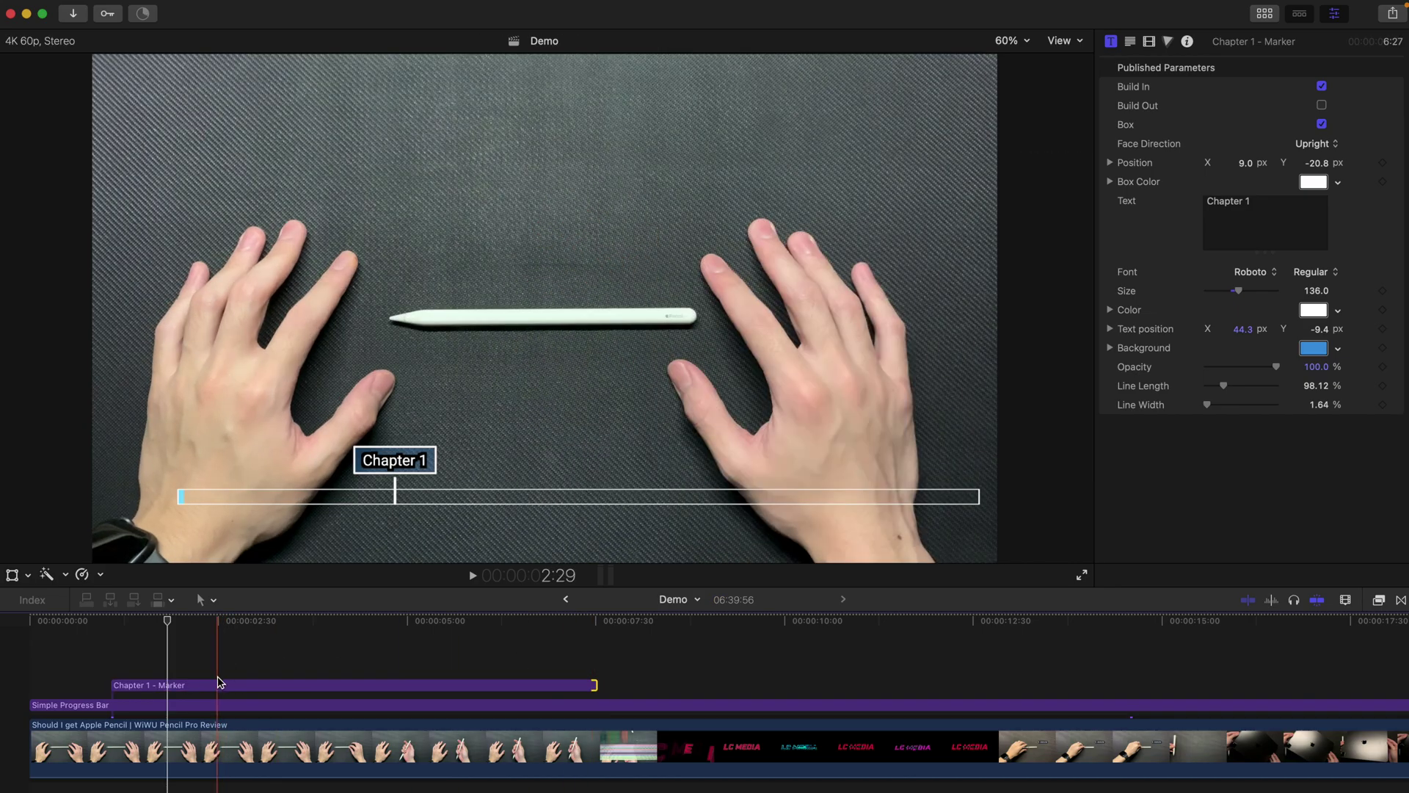
drag(211, 686, 213, 665)
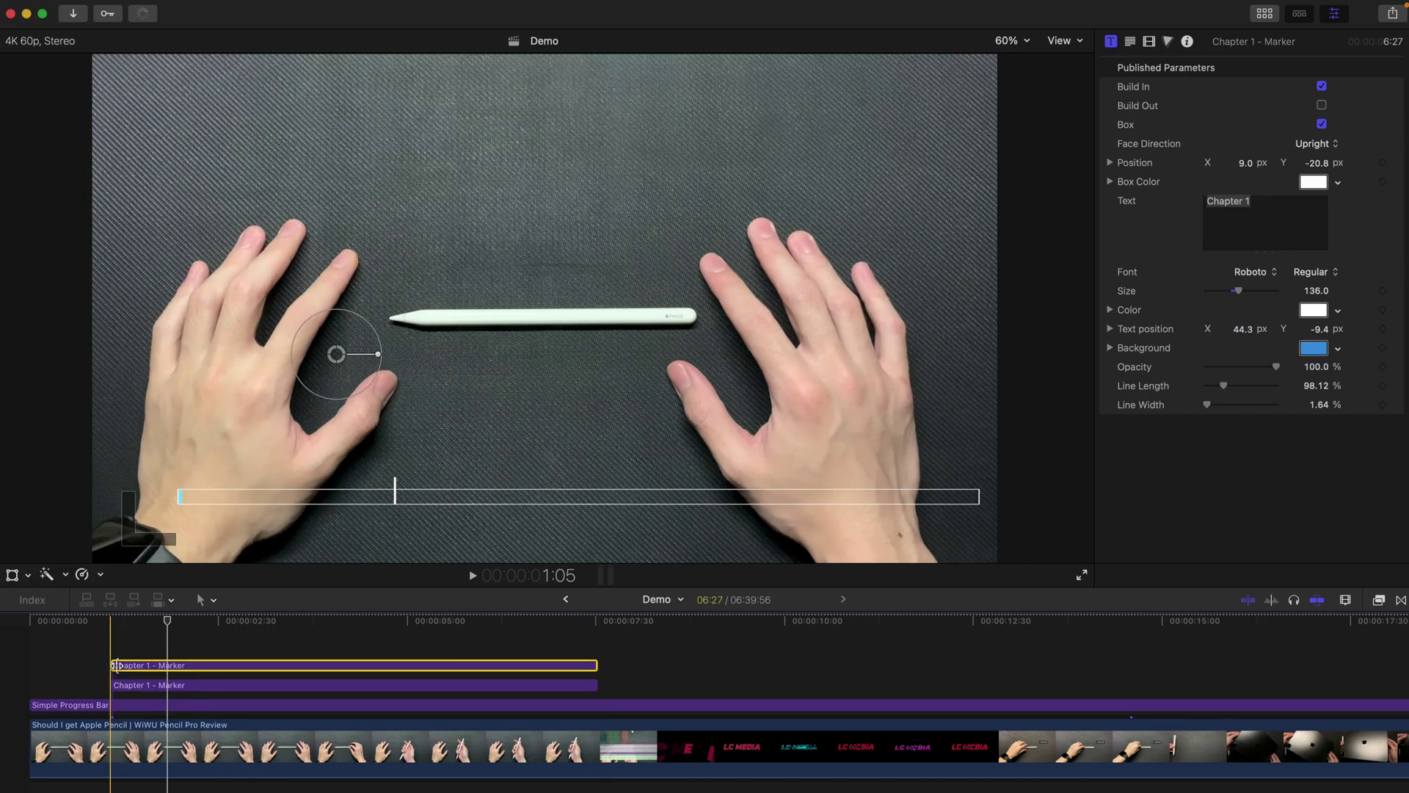
drag(113, 666, 173, 667)
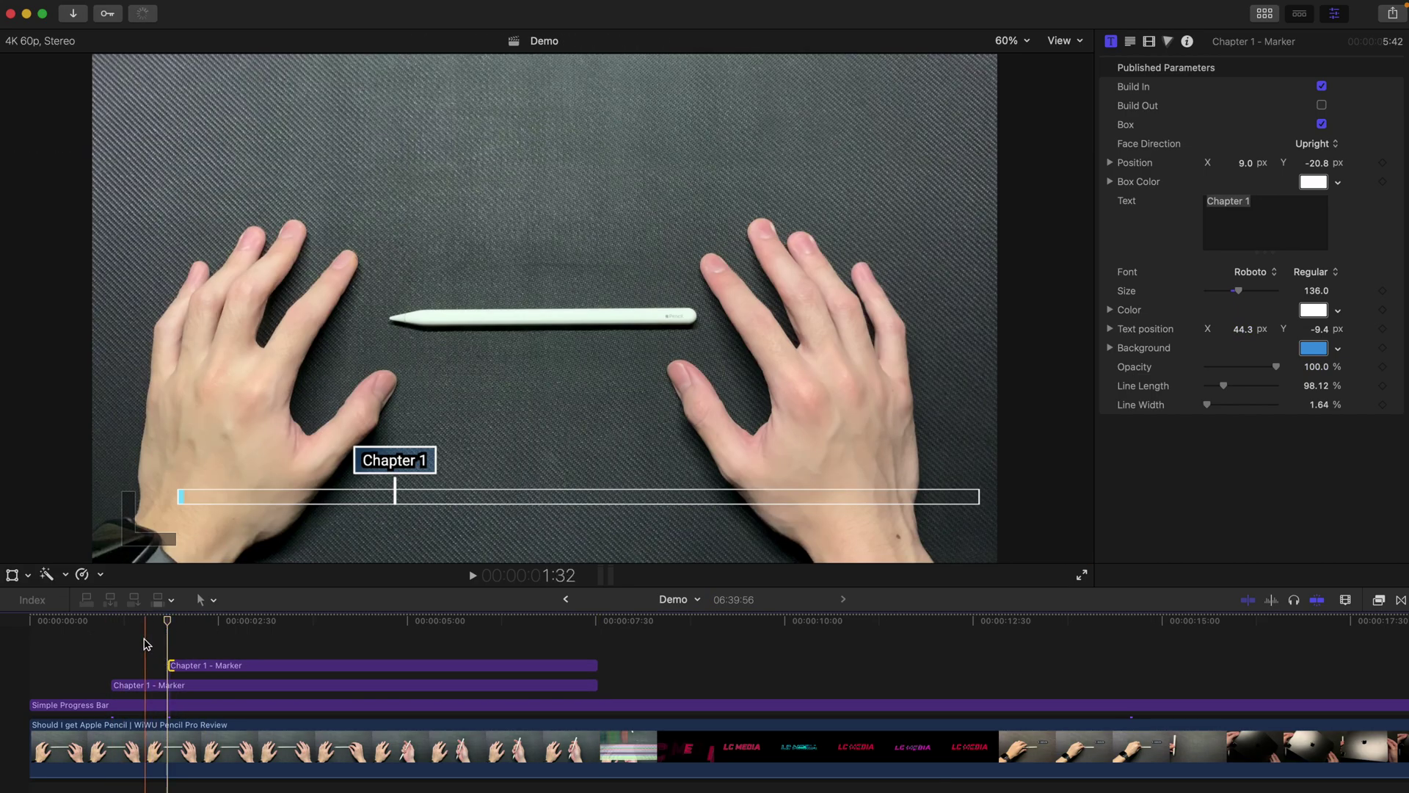
key(space)
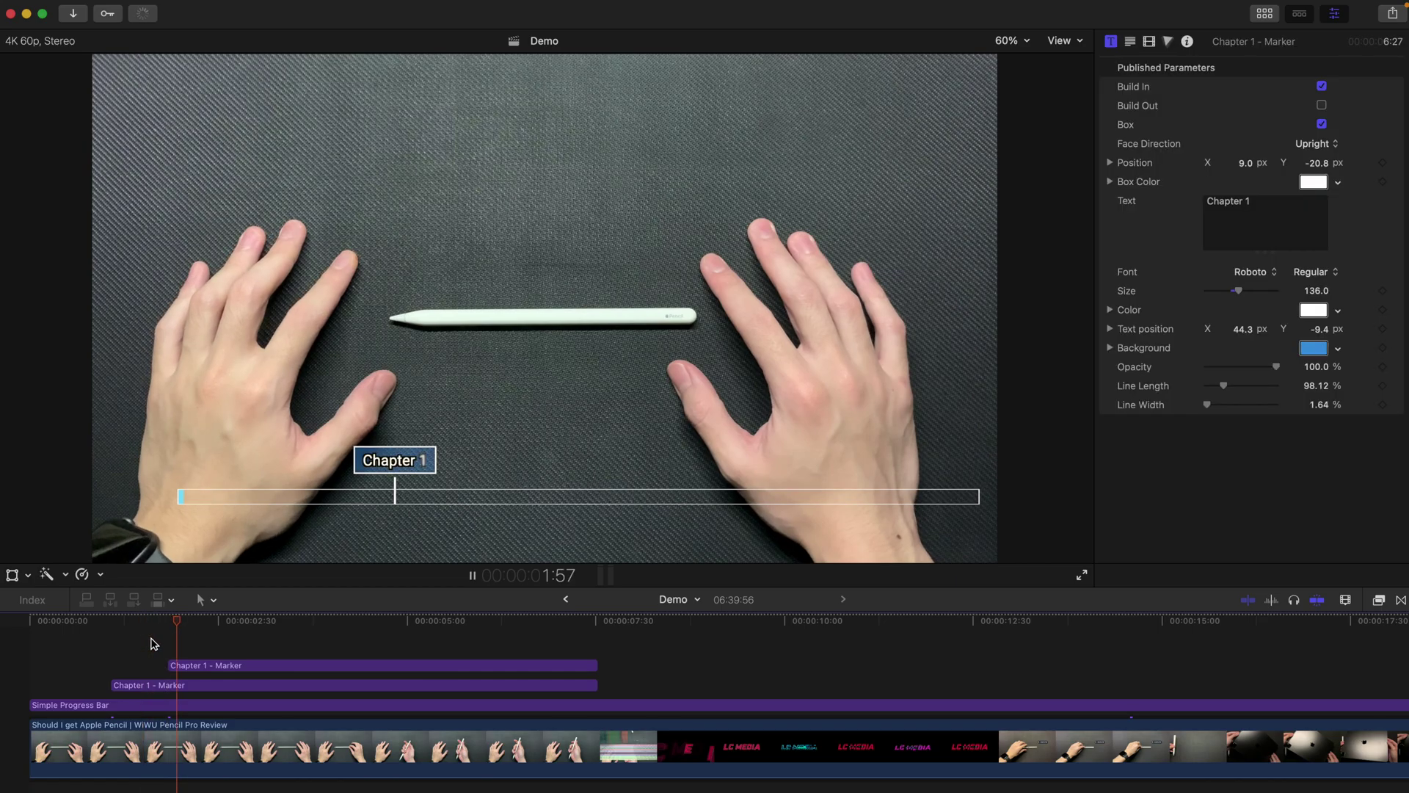
key(space)
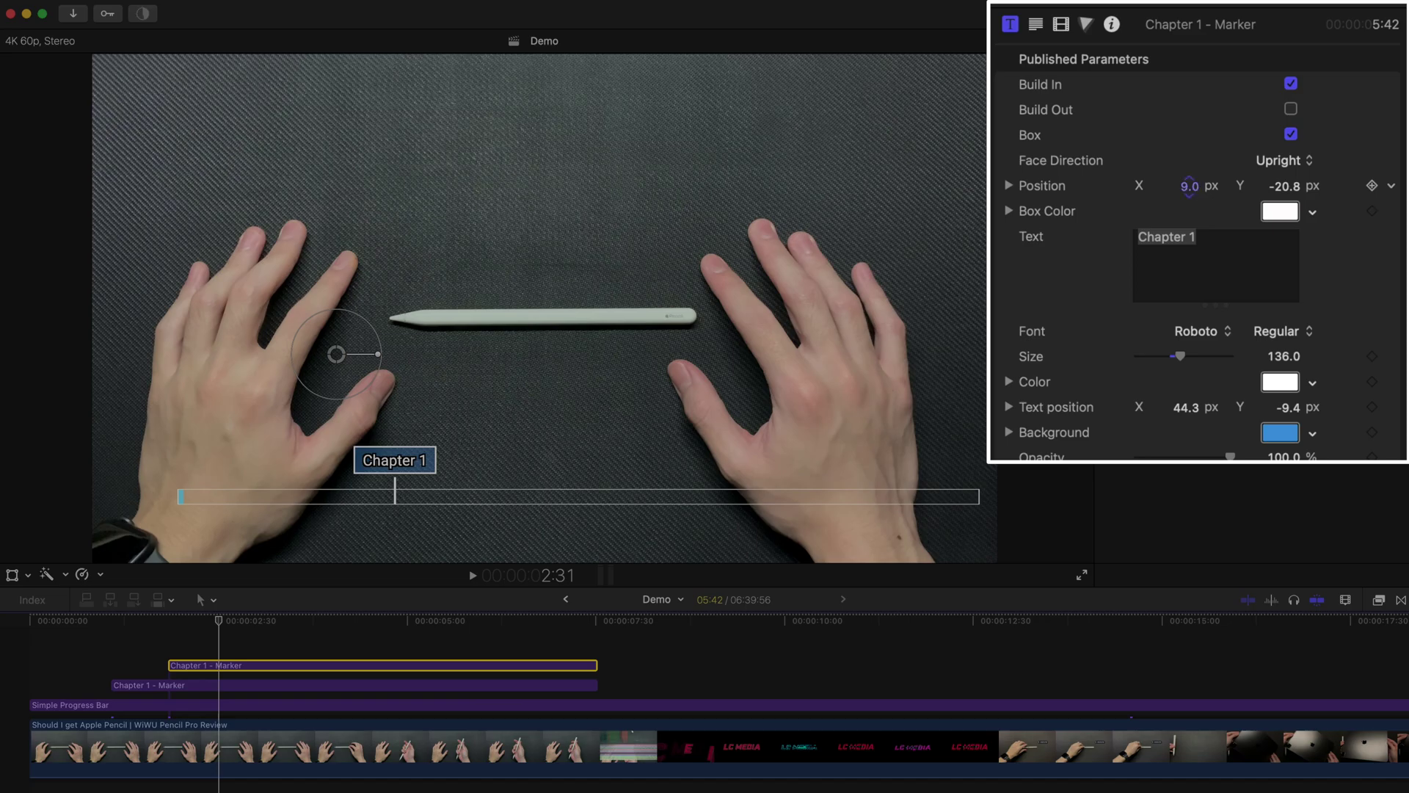
Move the second marker right to X 41.9 px and change its text to 'Chapter 2'.
drag(1190, 186, 1214, 185)
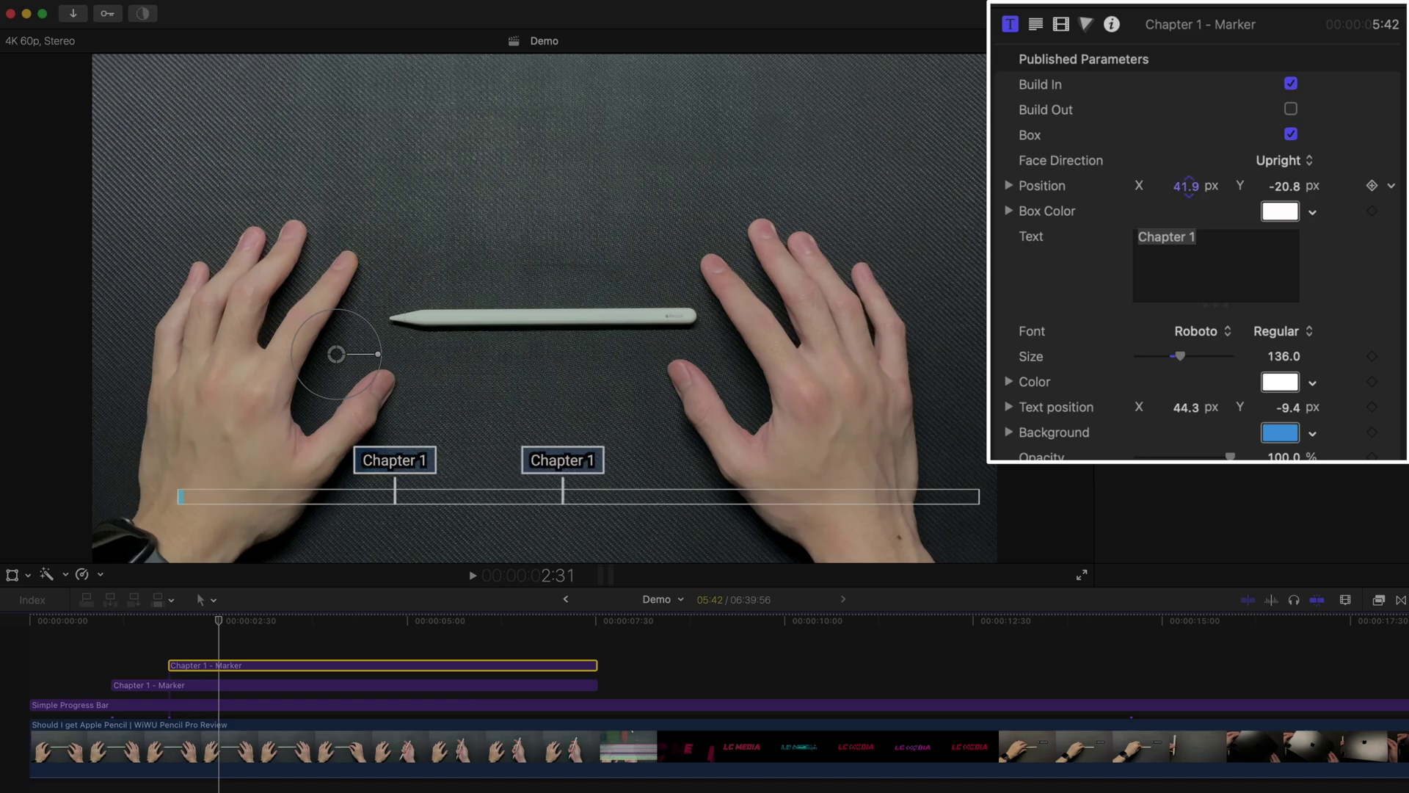
click(1226, 229)
key(BackSpace)
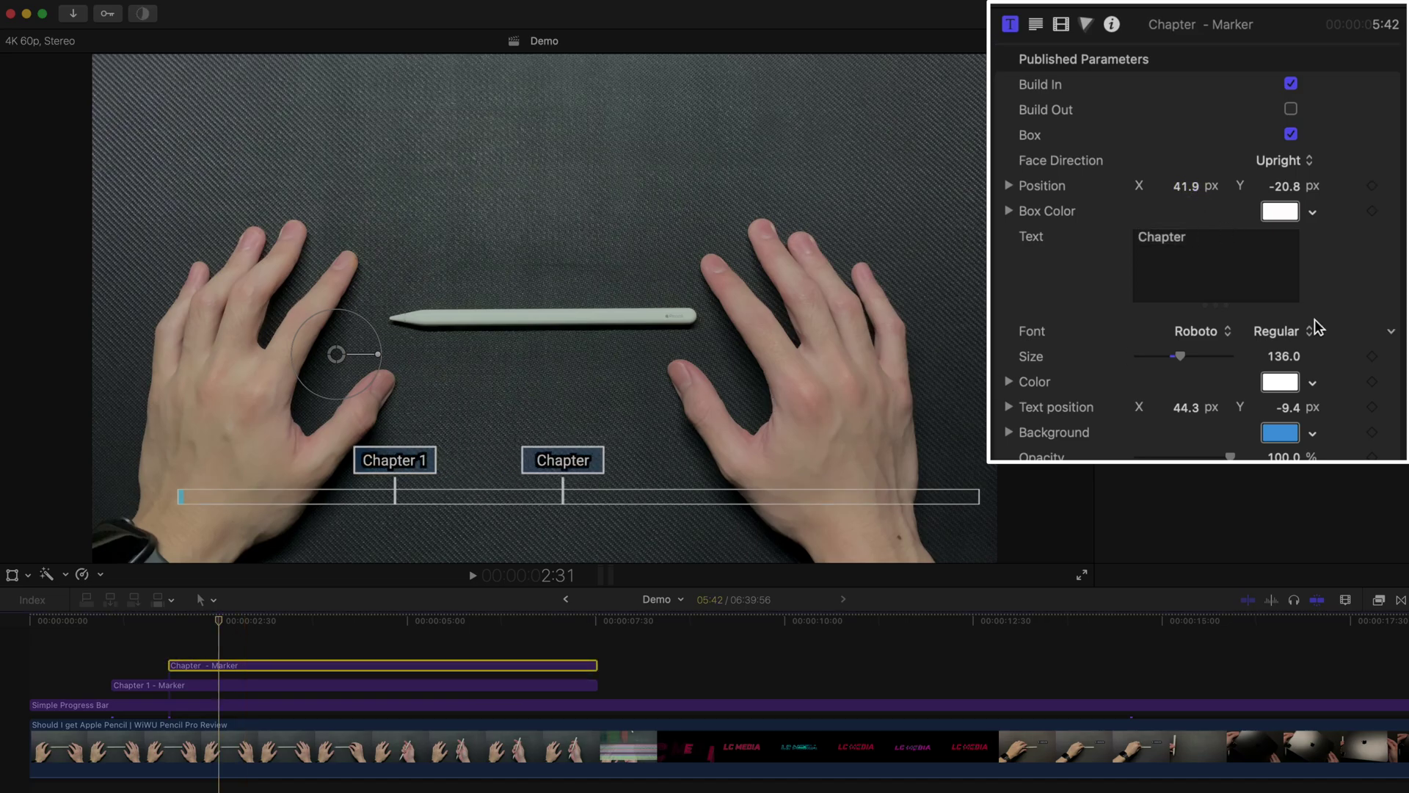
text(2)
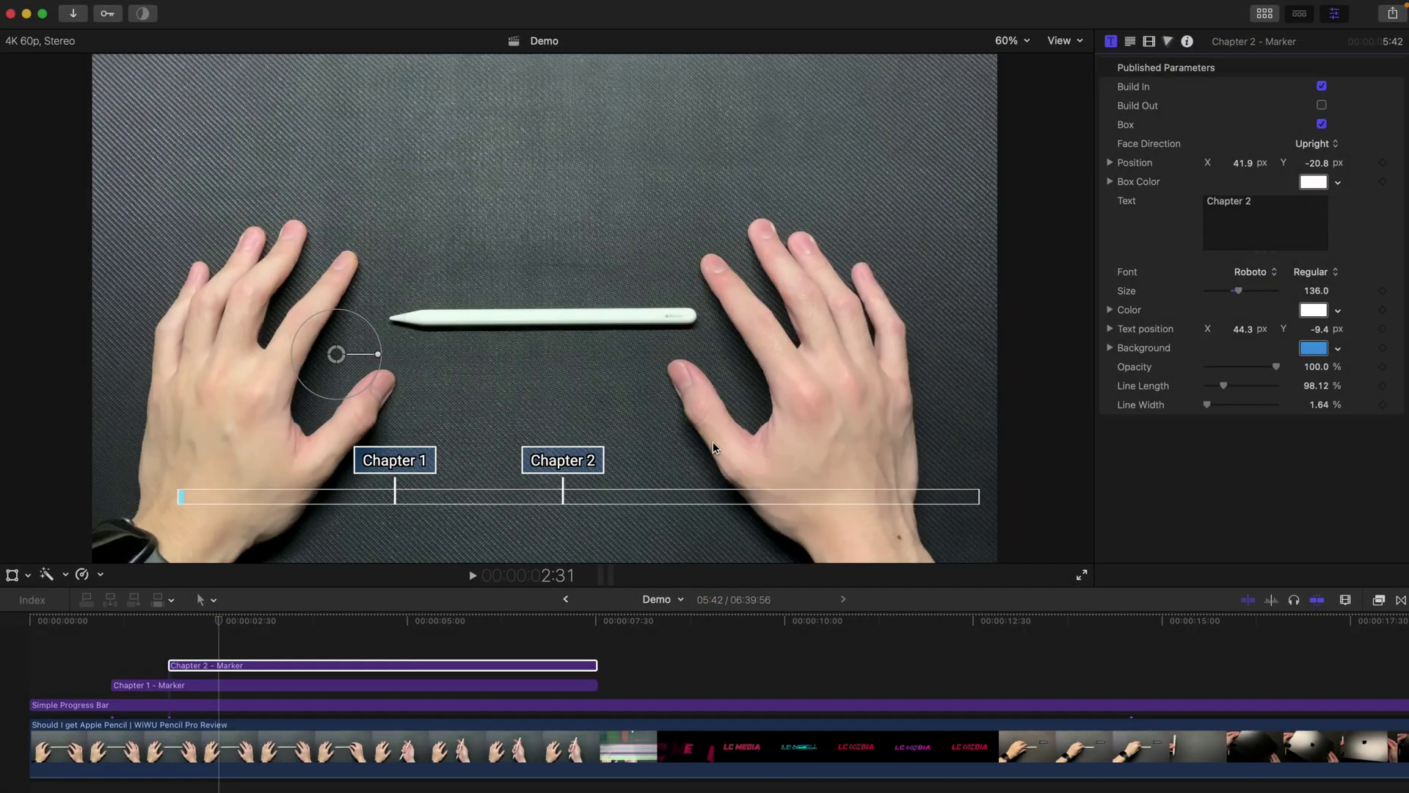
Preview the chapter labels and select the Chapter 1 and Chapter 2 title clips.
click(105, 631)
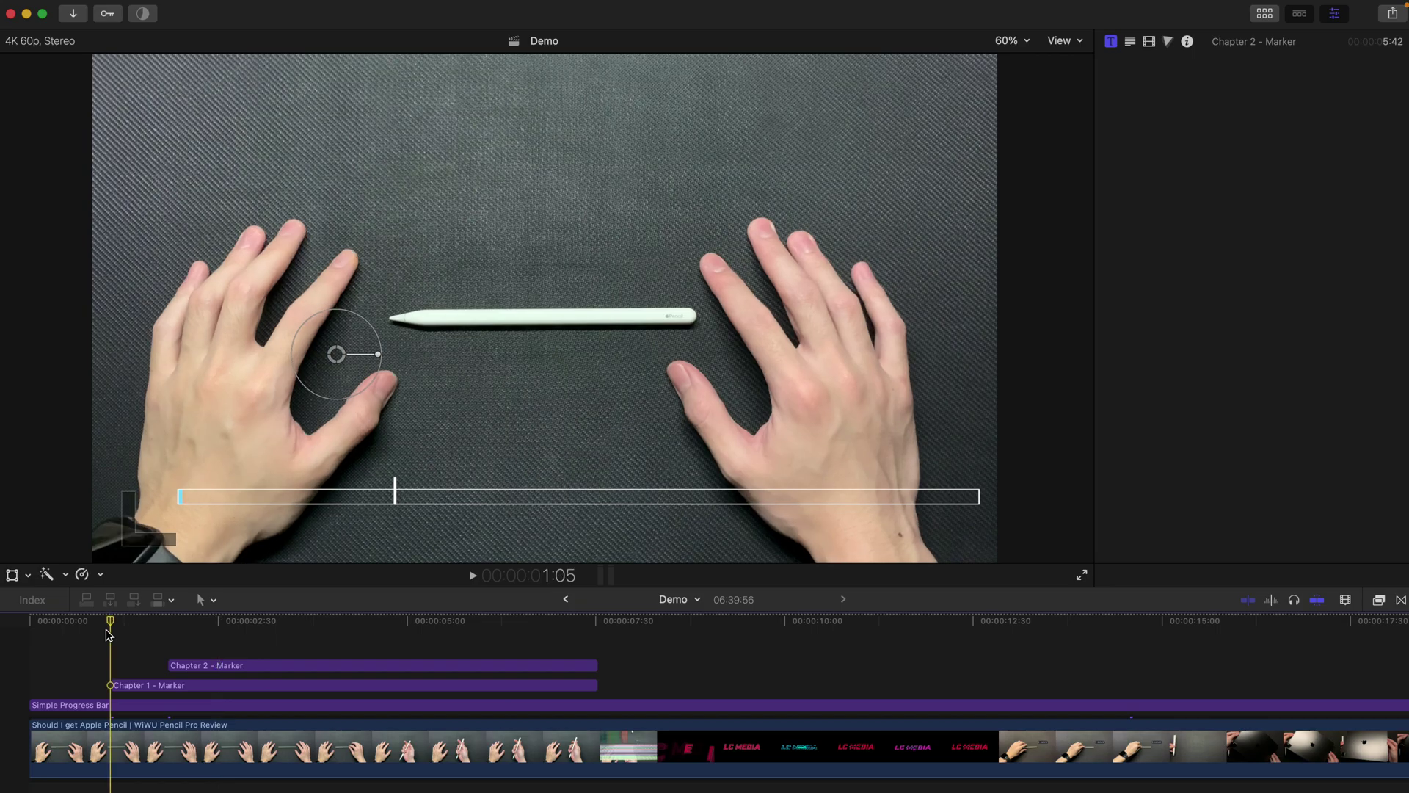
key(space)
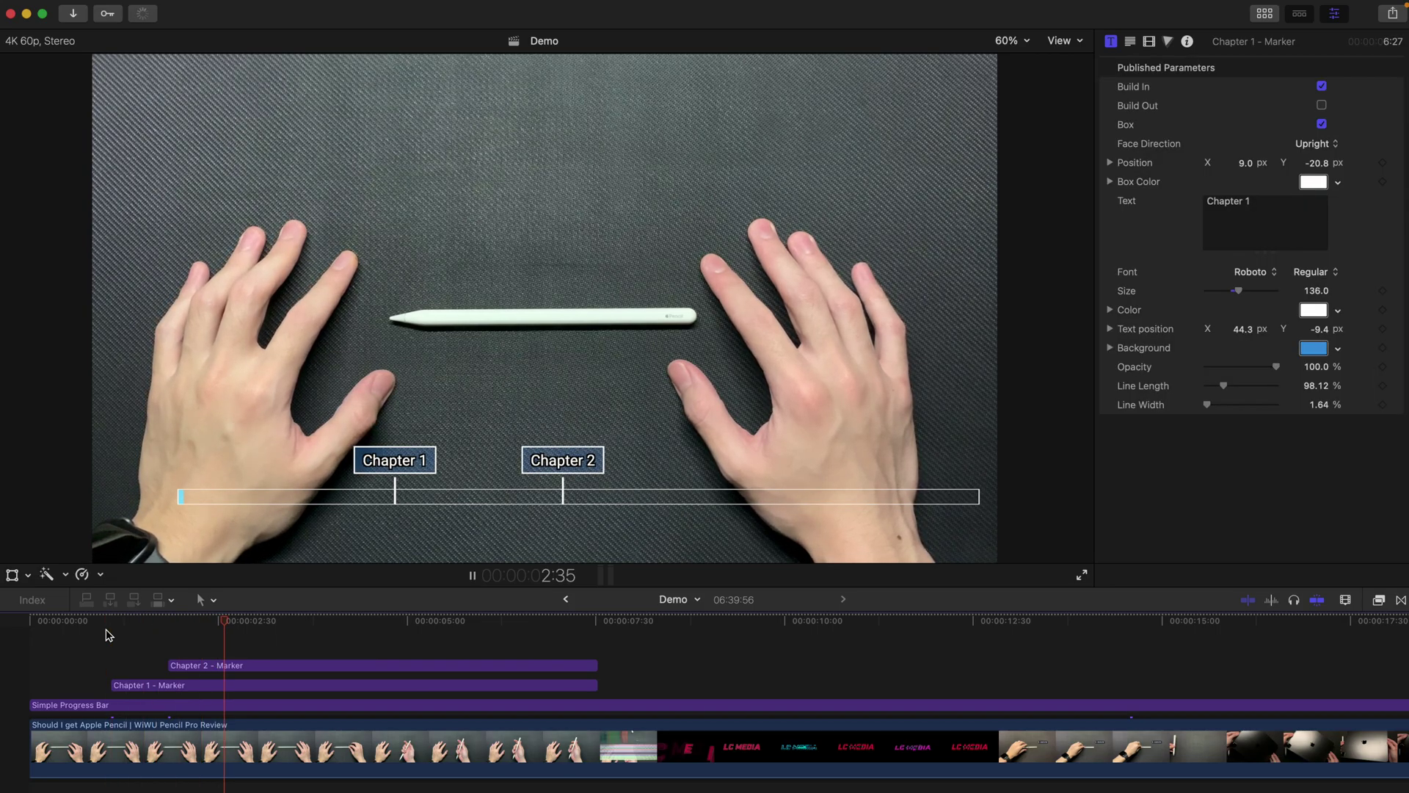
key(space)
click(381, 484)
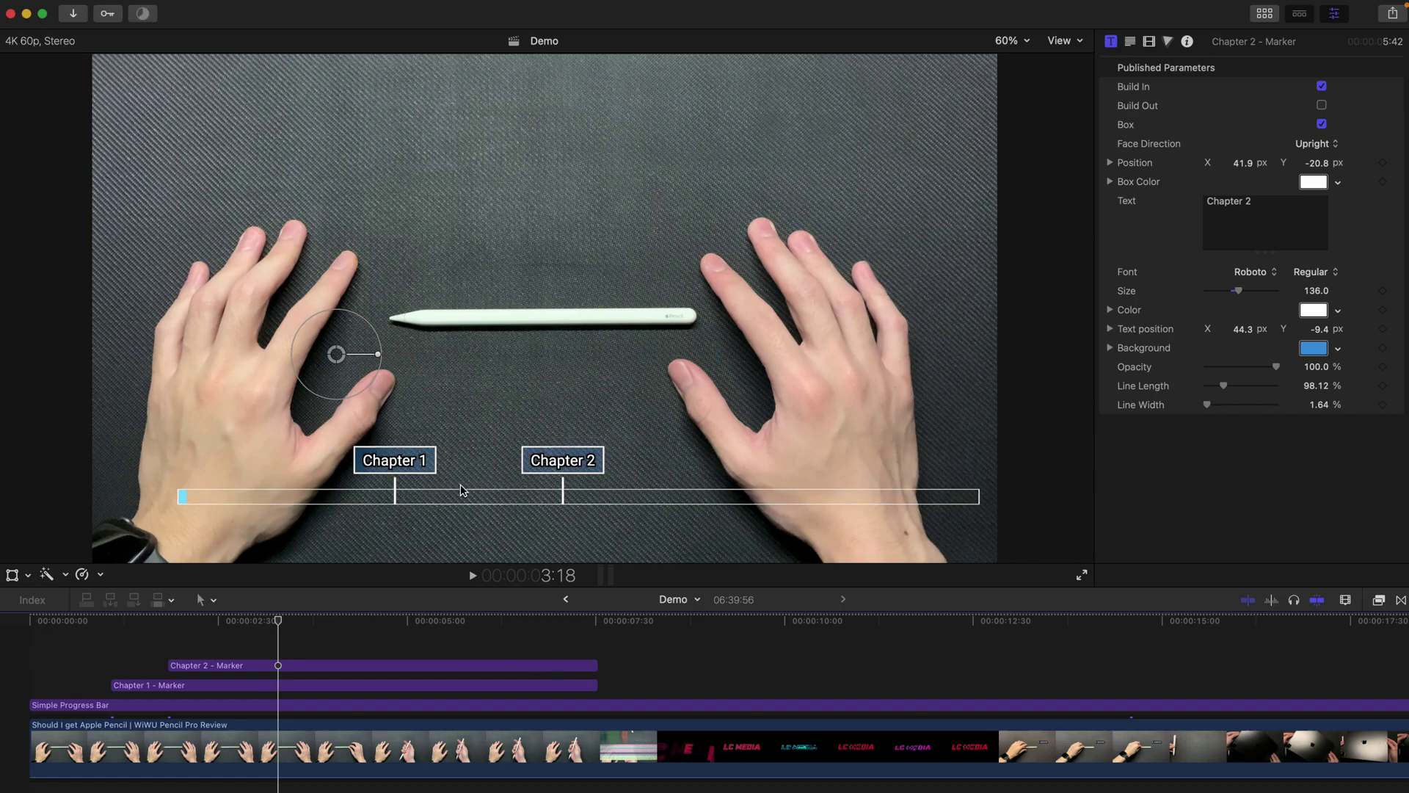
scroll(389, 609, down, 5)
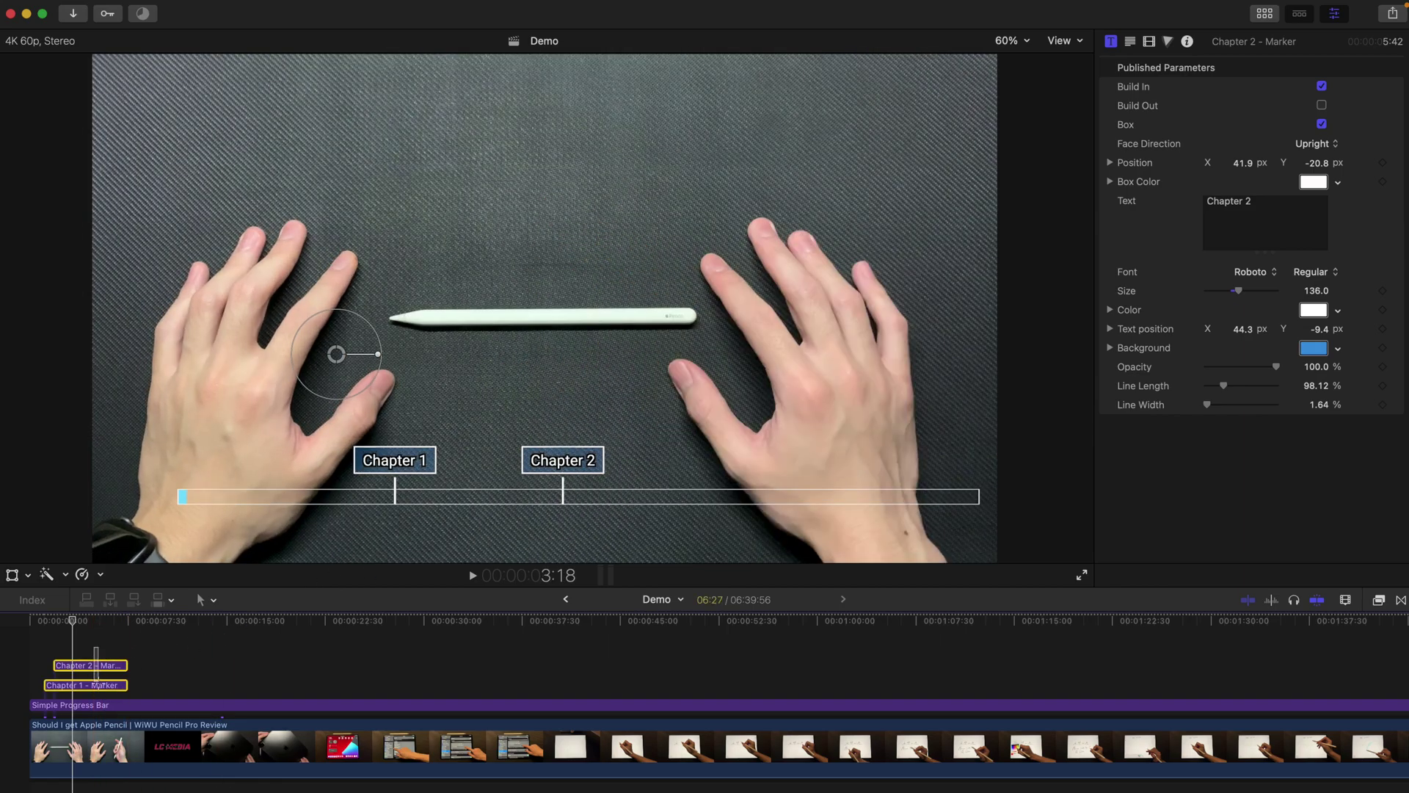
drag(94, 652, 680, 692)
scroll(679, 692, right, 5)
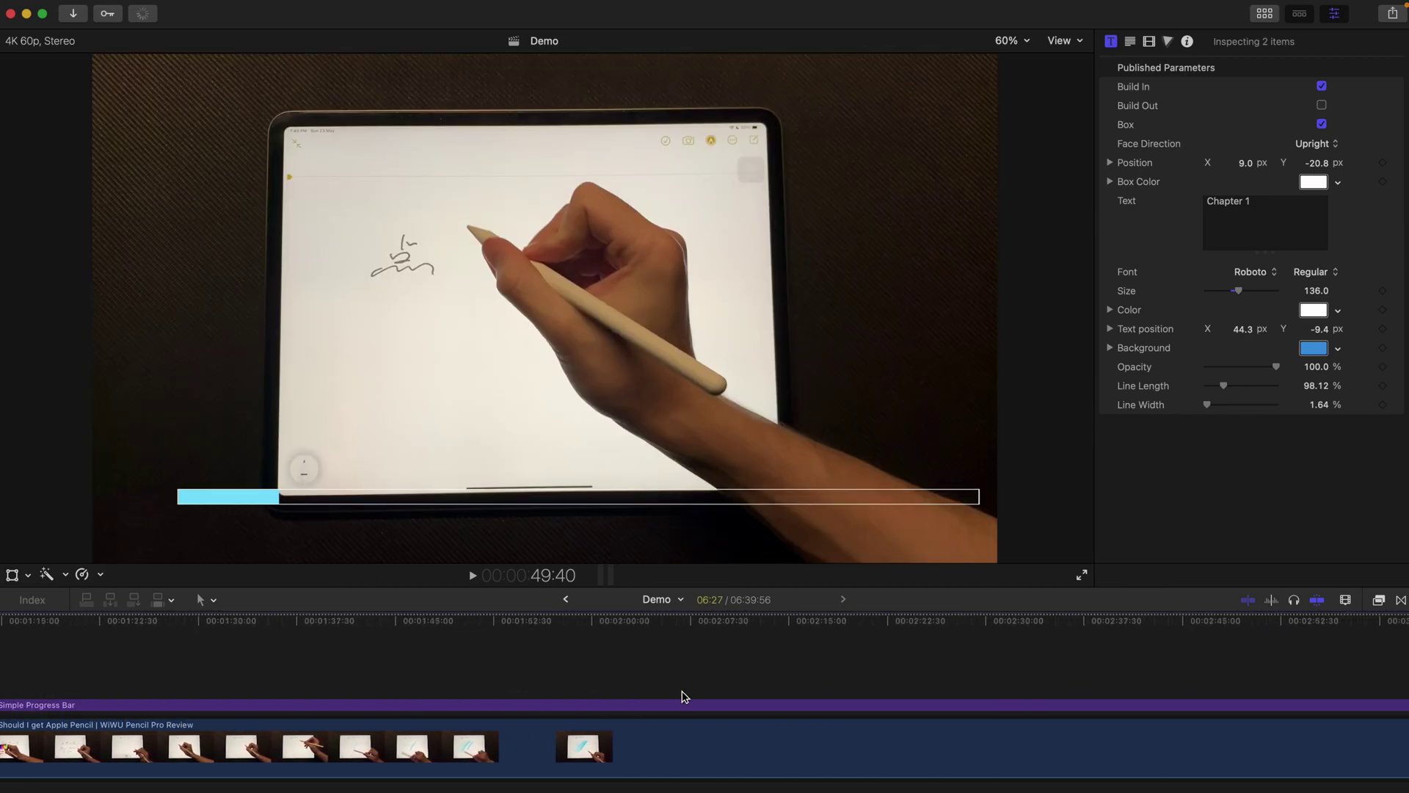
scroll(705, 683, right, 5)
Paste copies of both chapter titles later in the timeline and shift them earlier.
click(766, 641)
key(super+v)
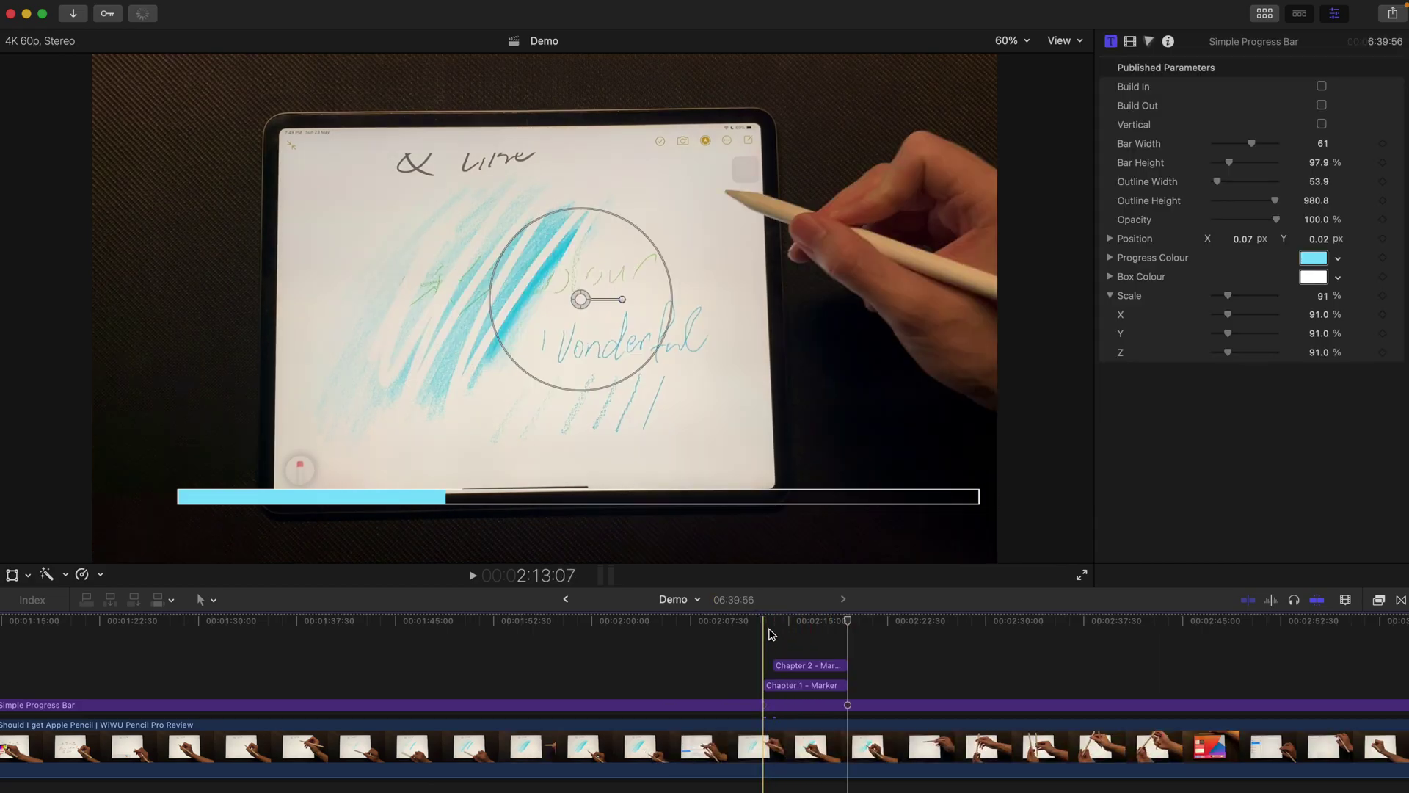
click(734, 636)
drag(737, 638, 198, 644)
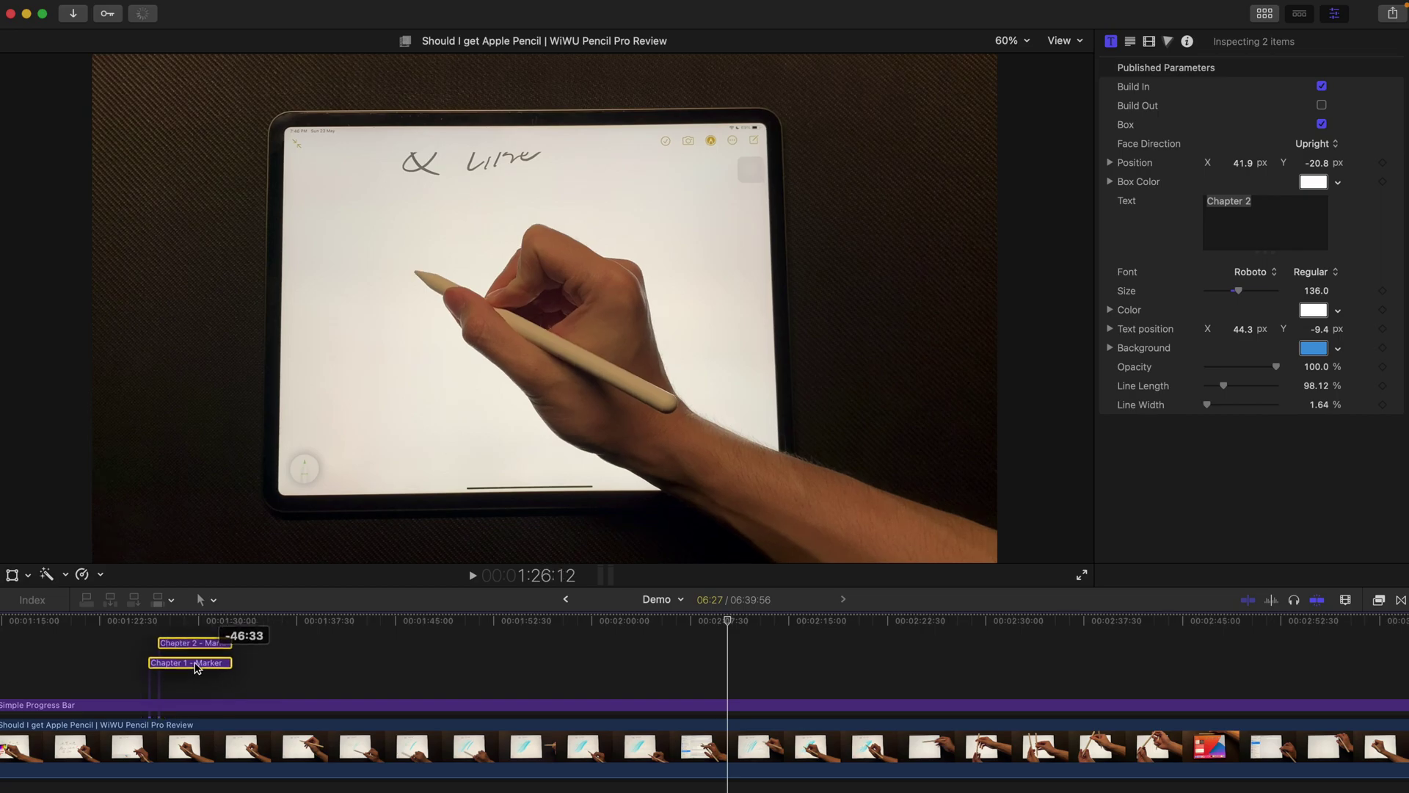
key(shift+z)
Play back around 1:18–1:24 to check the pasted Chapter 2 title.
click(164, 632)
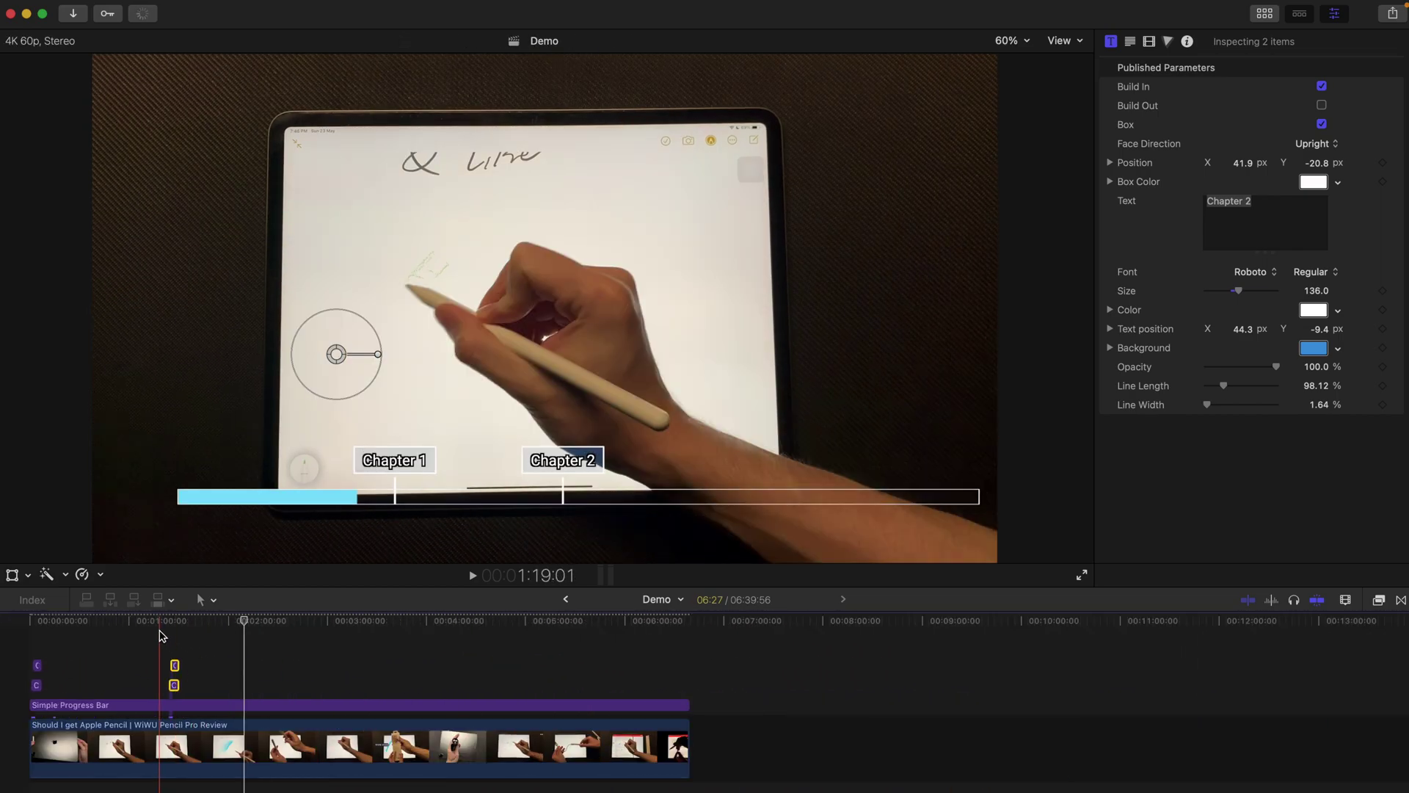
key(space)
key(super+equal)
key(super+equal)
key(super+equal)
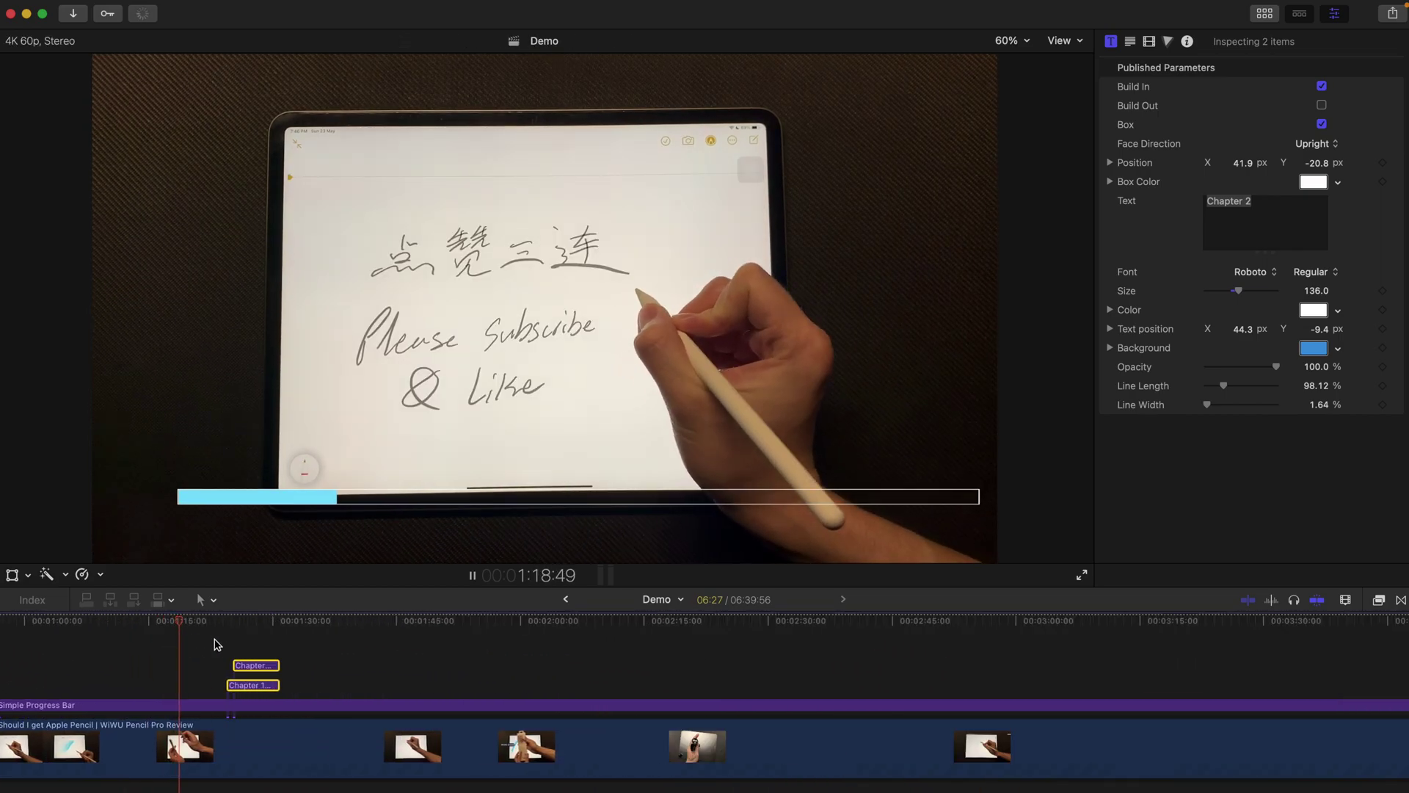
click(220, 637)
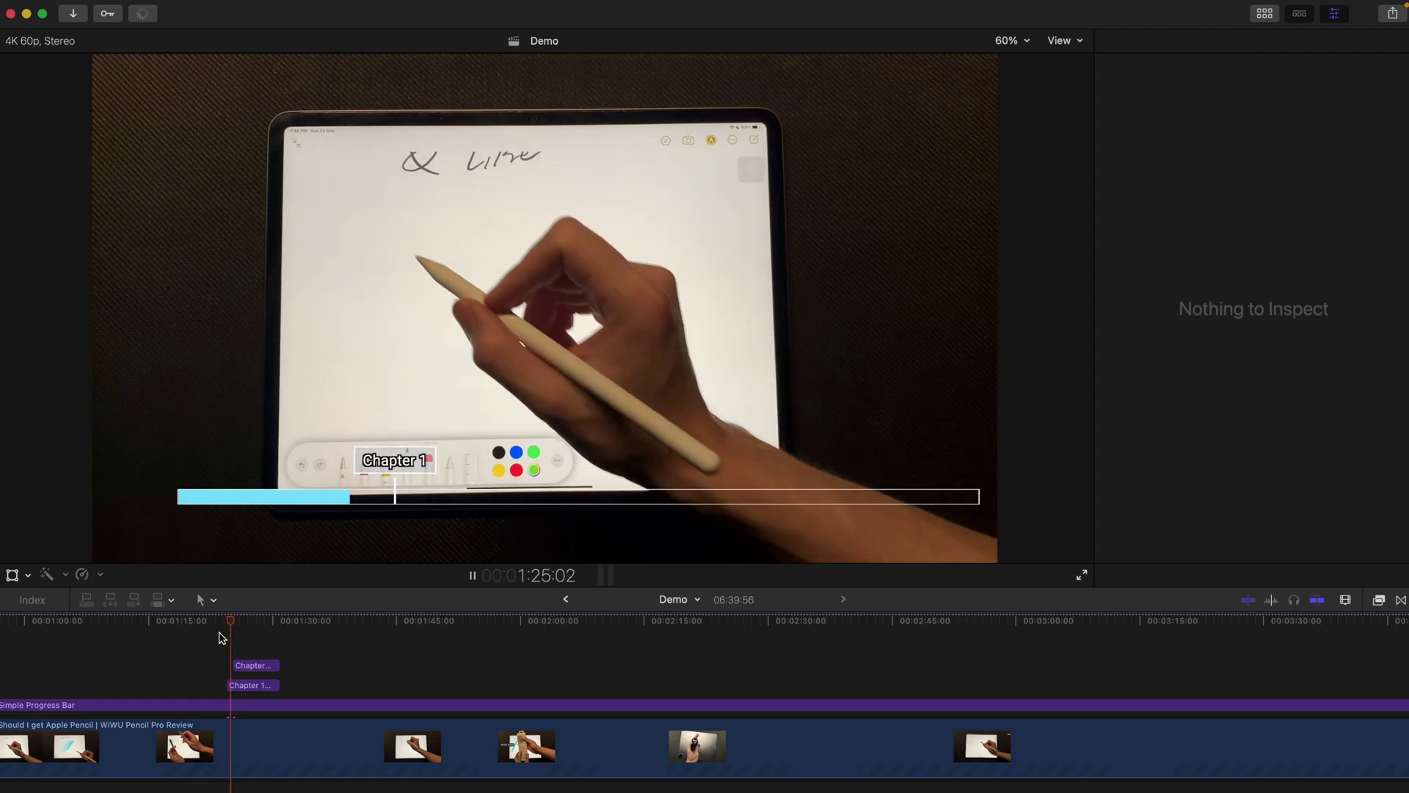
key(space)
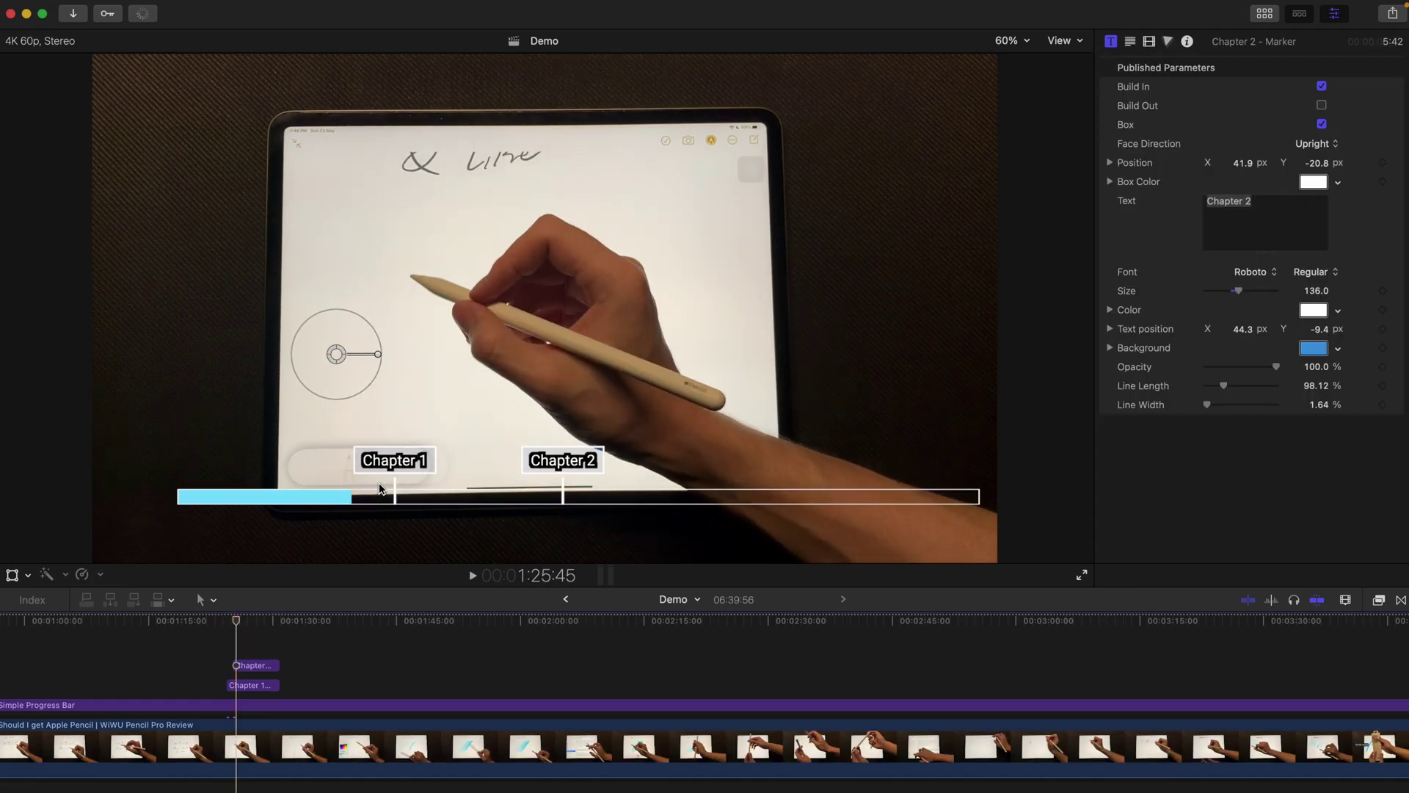
key(space)
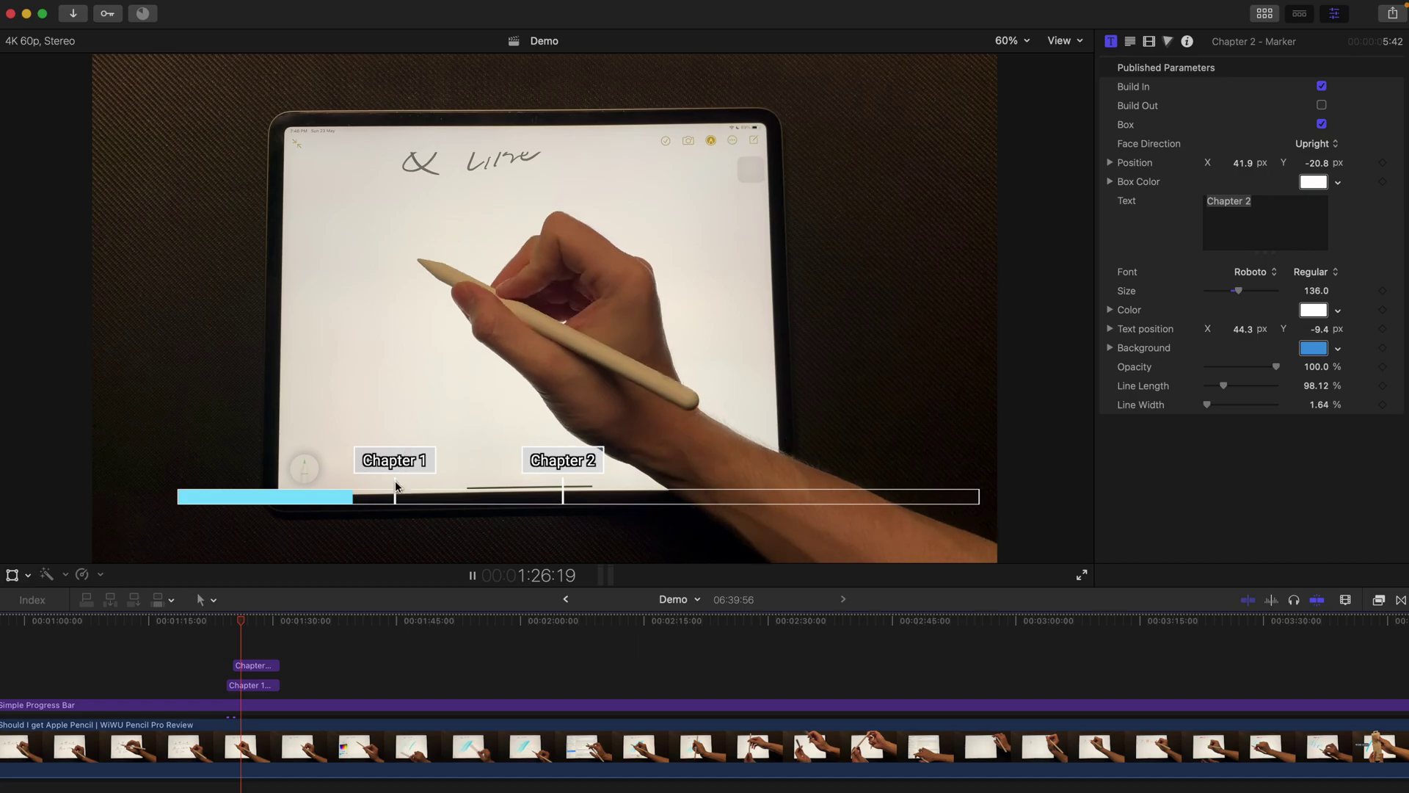
Move the pasted Chapter 1 title to about 2:00 and play it back.
click(257, 686)
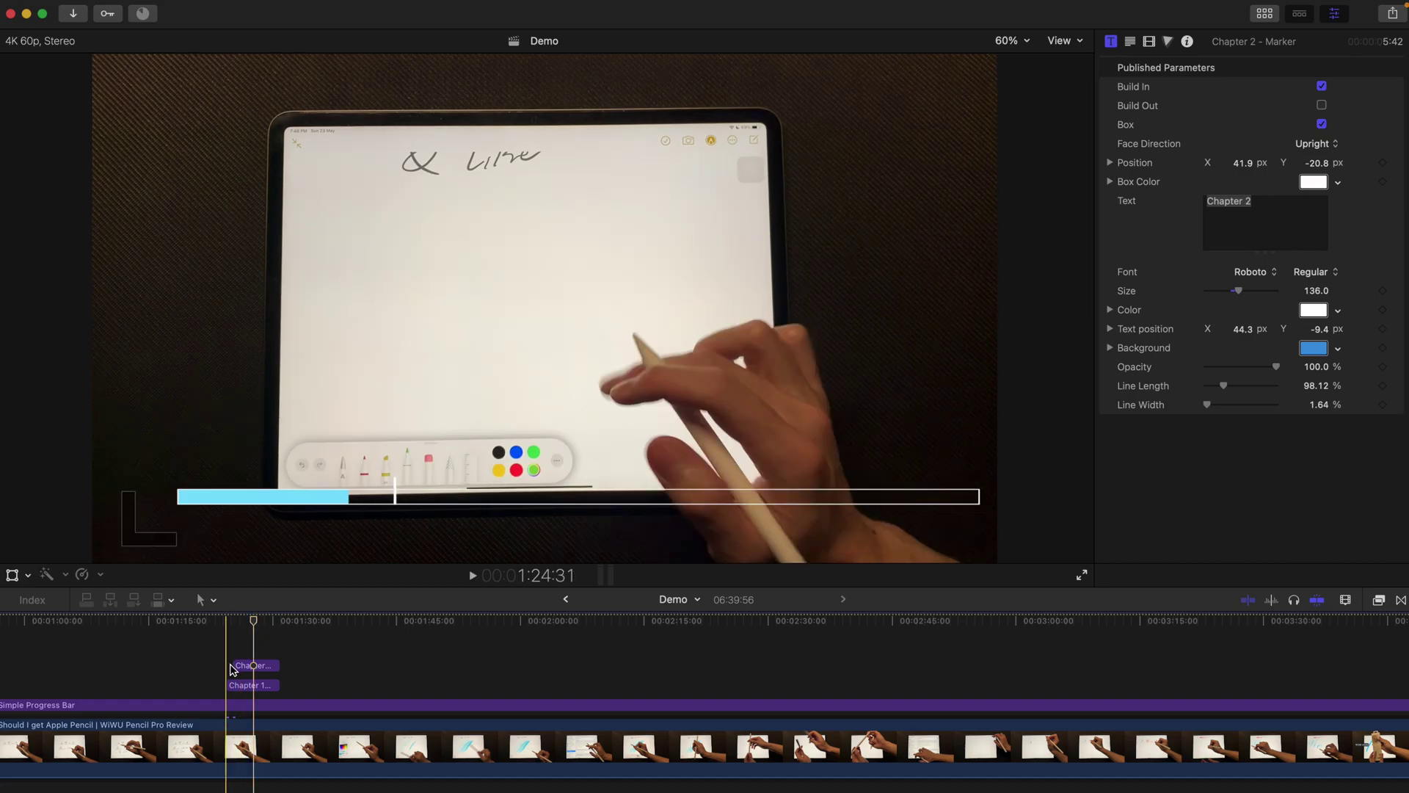
drag(257, 686, 565, 687)
click(535, 645)
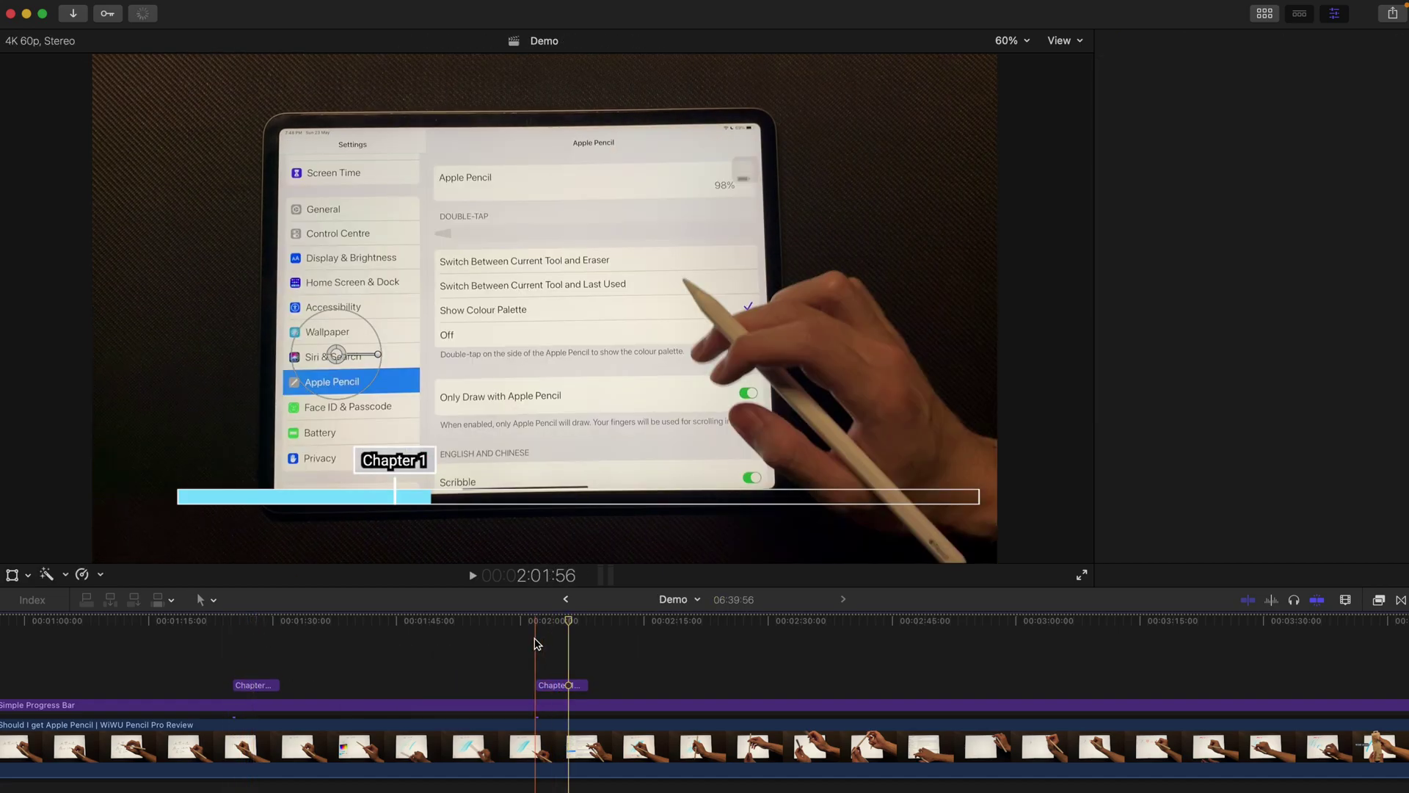
key(space)
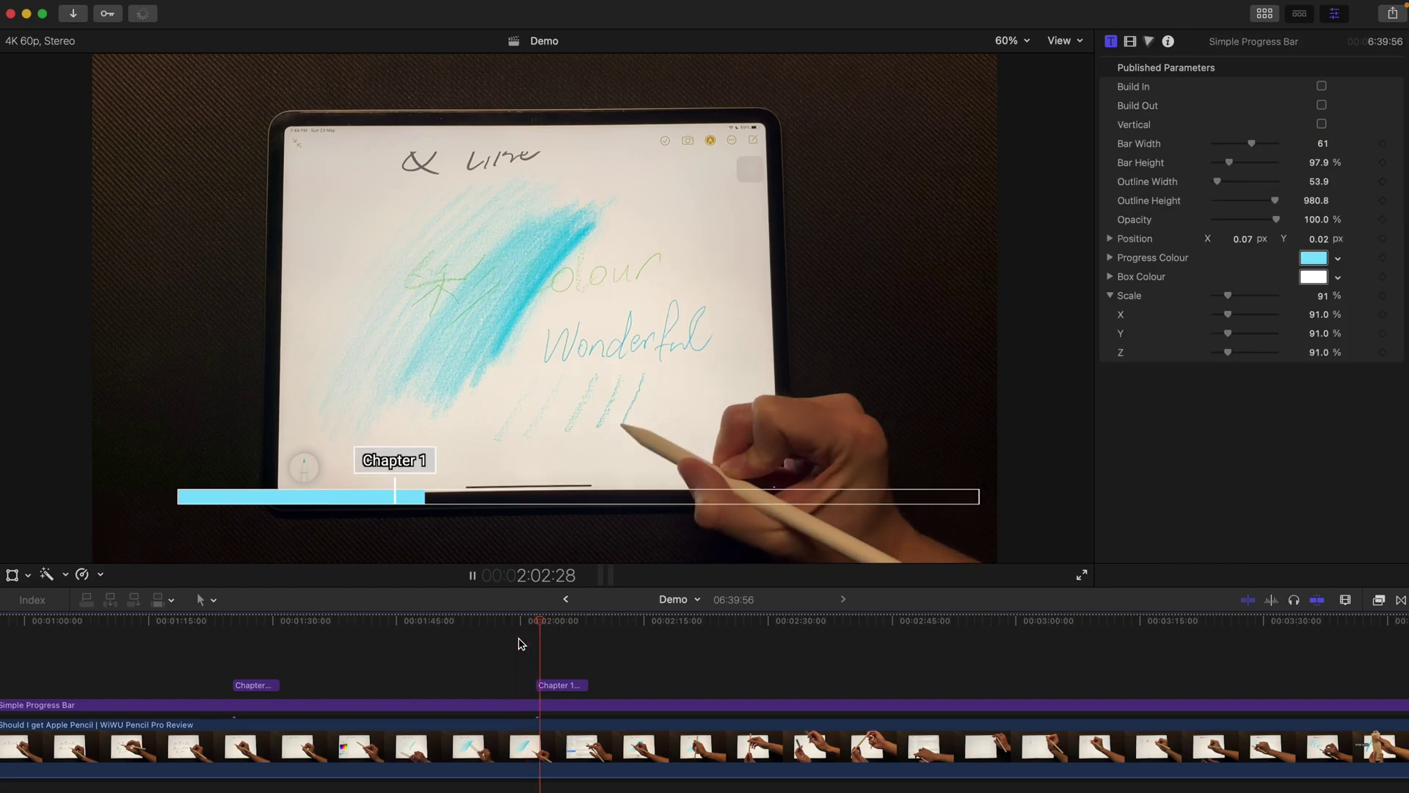
click(582, 686)
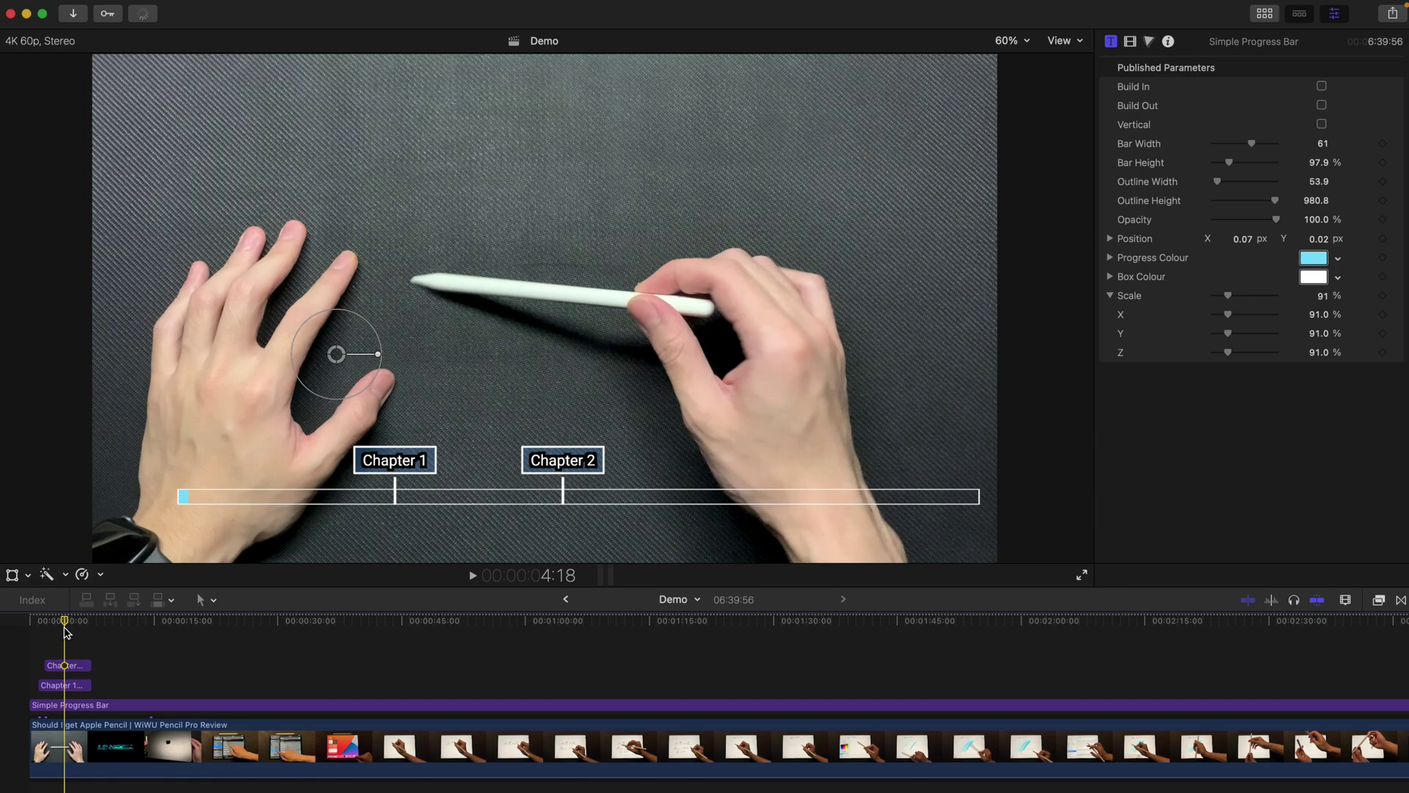
Remove Chapter 2's outline box and fade its background opacity to 0%.
click(74, 664)
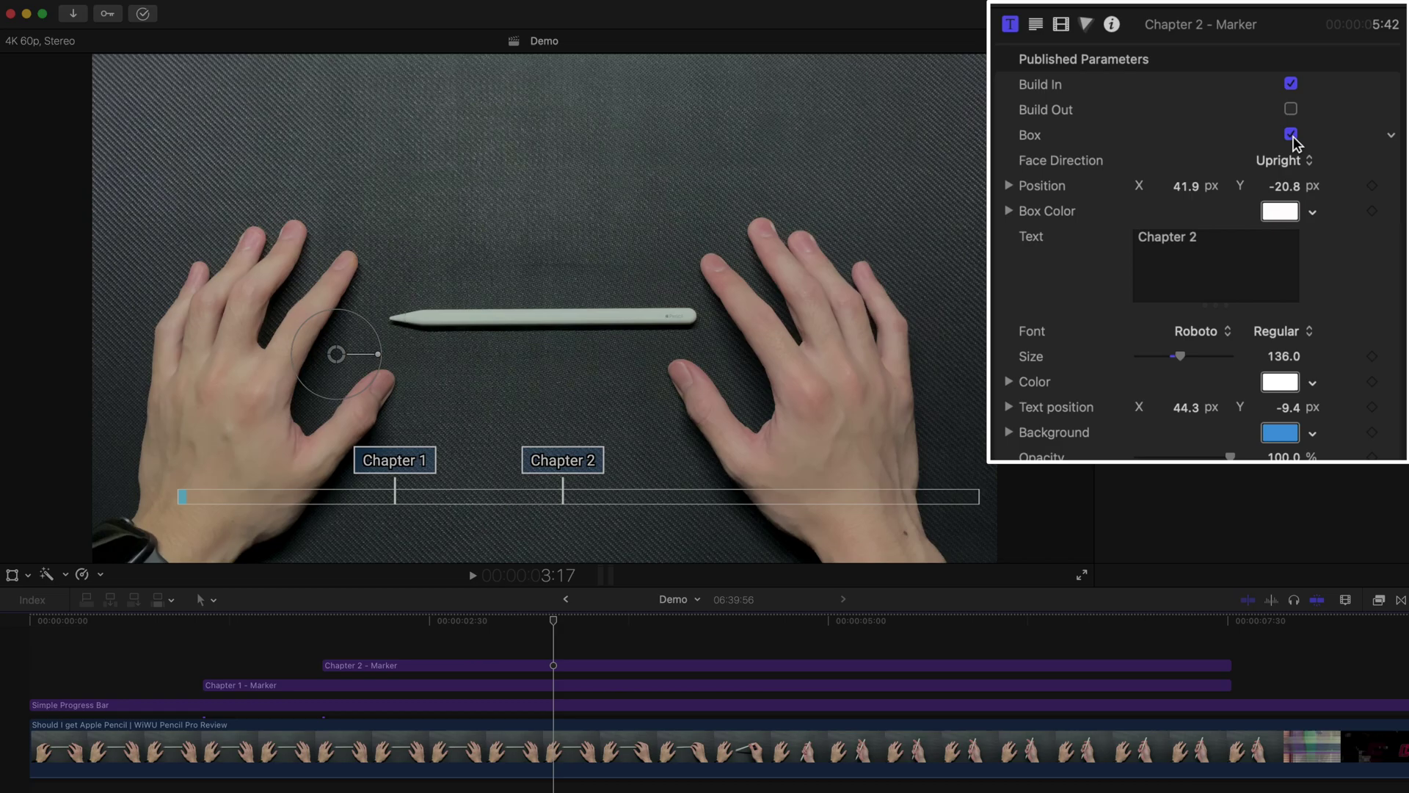
click(1322, 123)
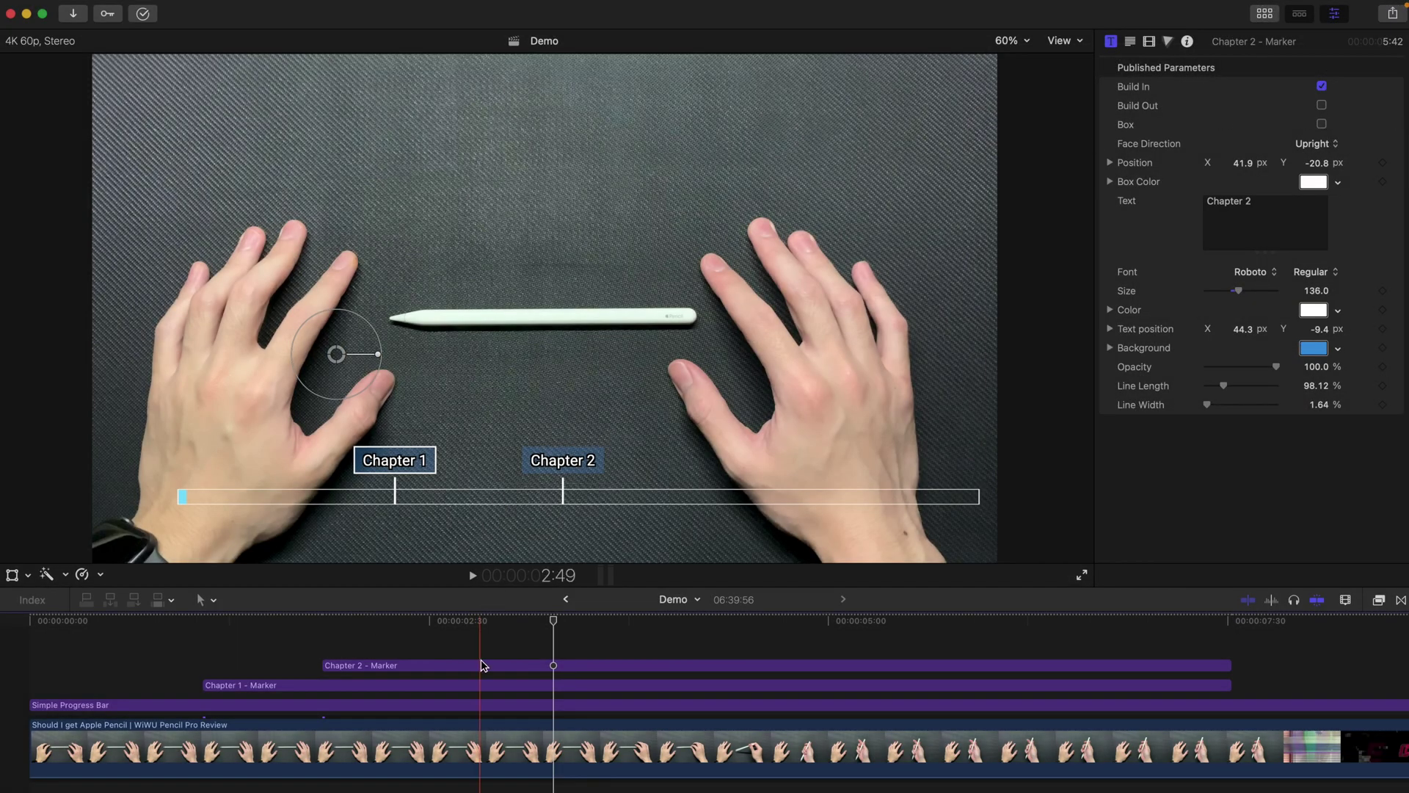
click(609, 468)
drag(1233, 372, 1203, 372)
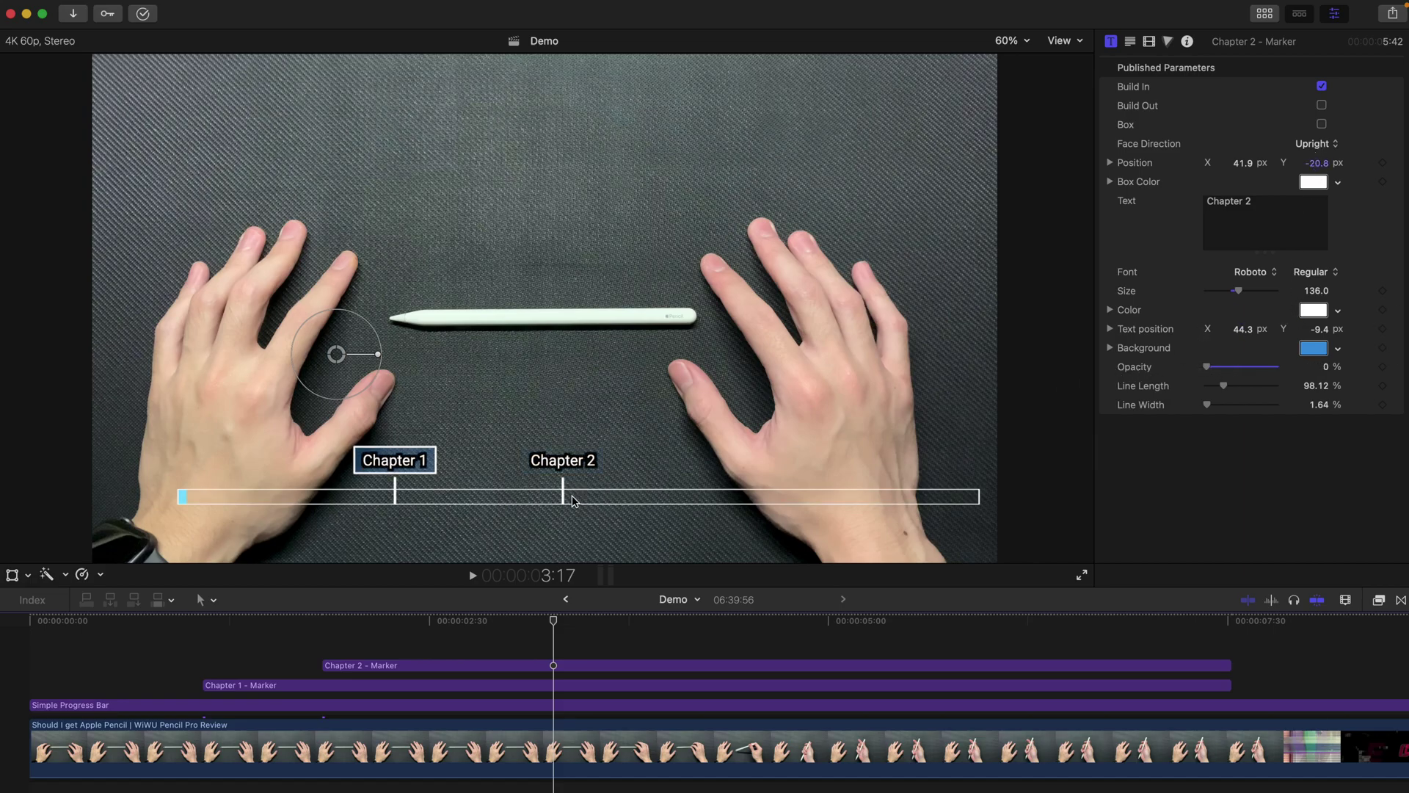
Nudge the plain Chapter 2 label down just above its tick and preview both chapter labels.
double_click(573, 452)
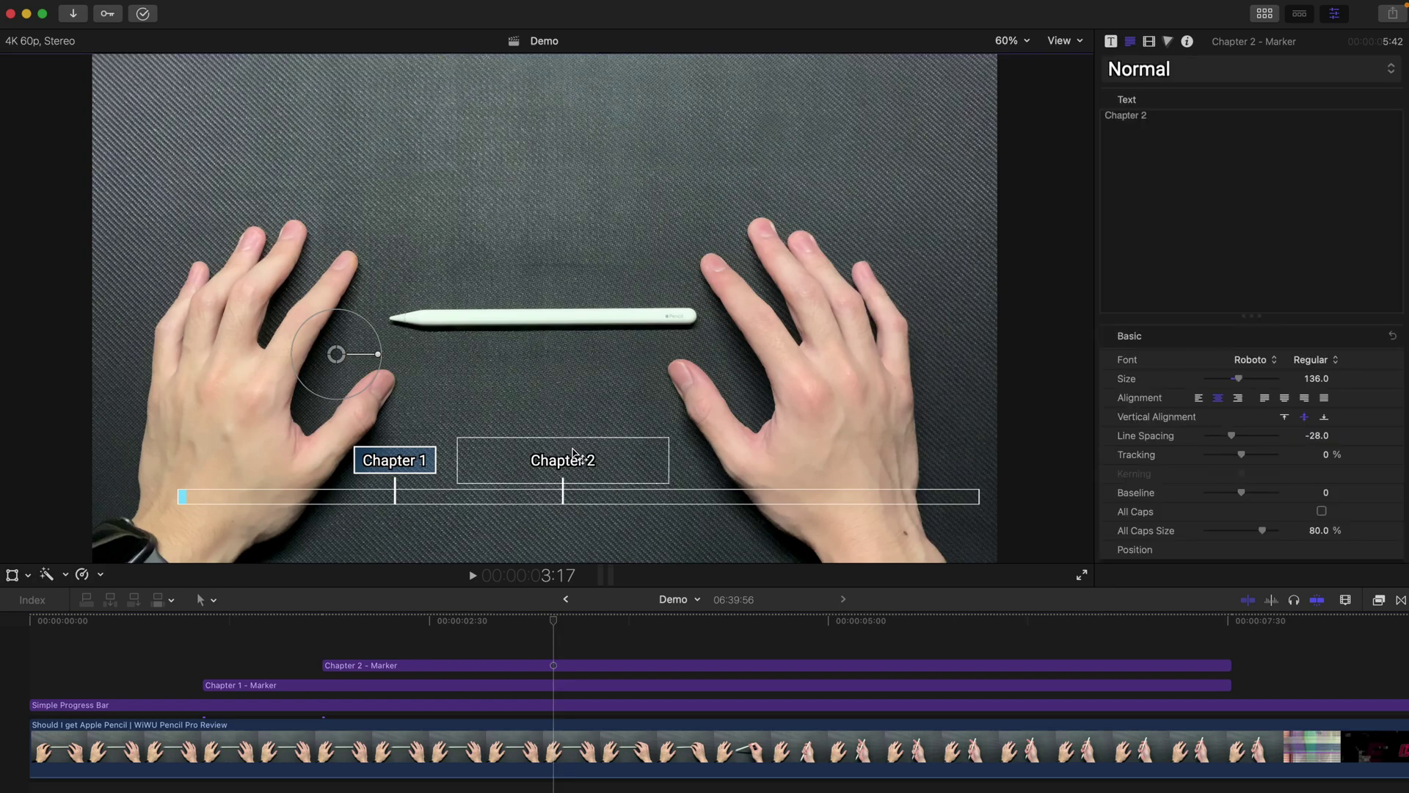
drag(573, 449, 564, 483)
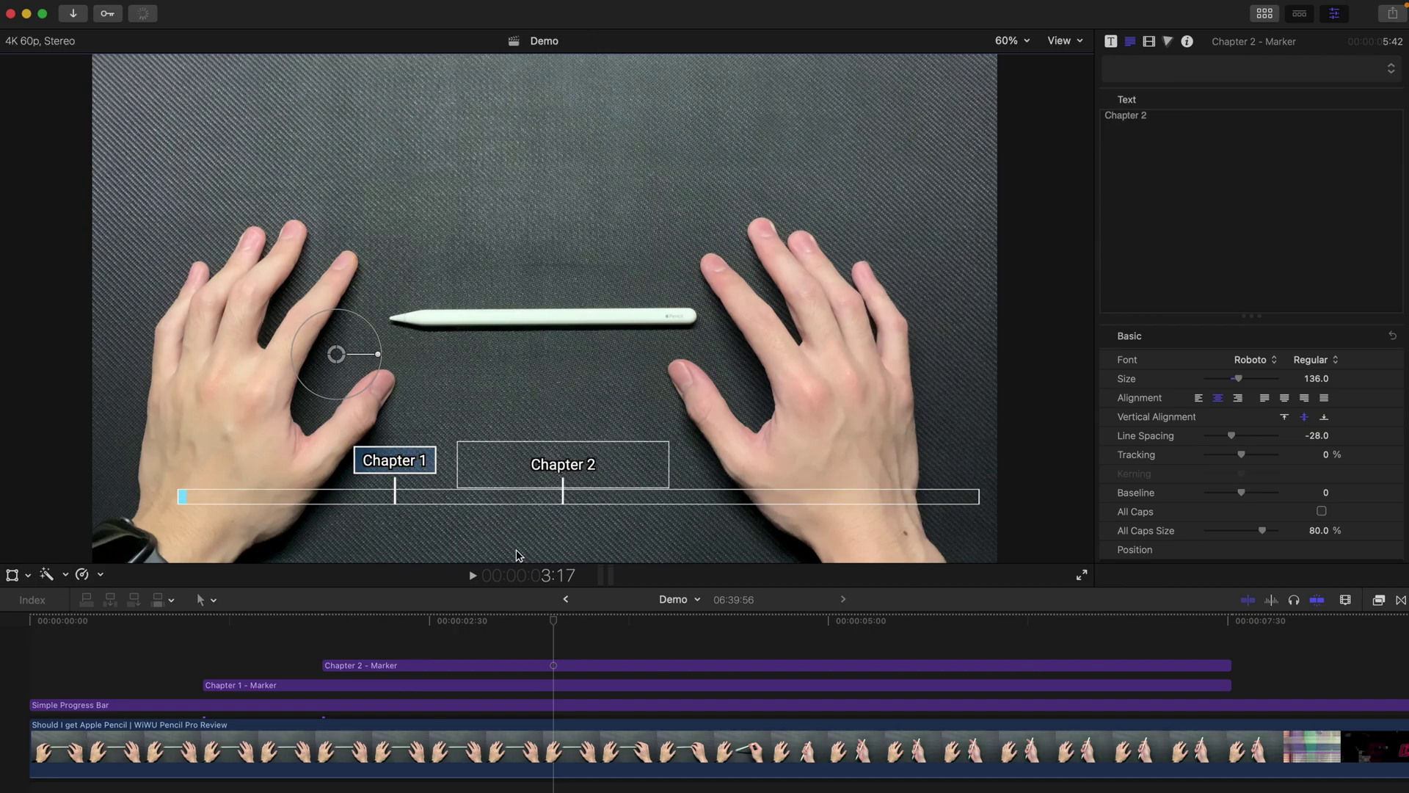
click(203, 647)
key(space)
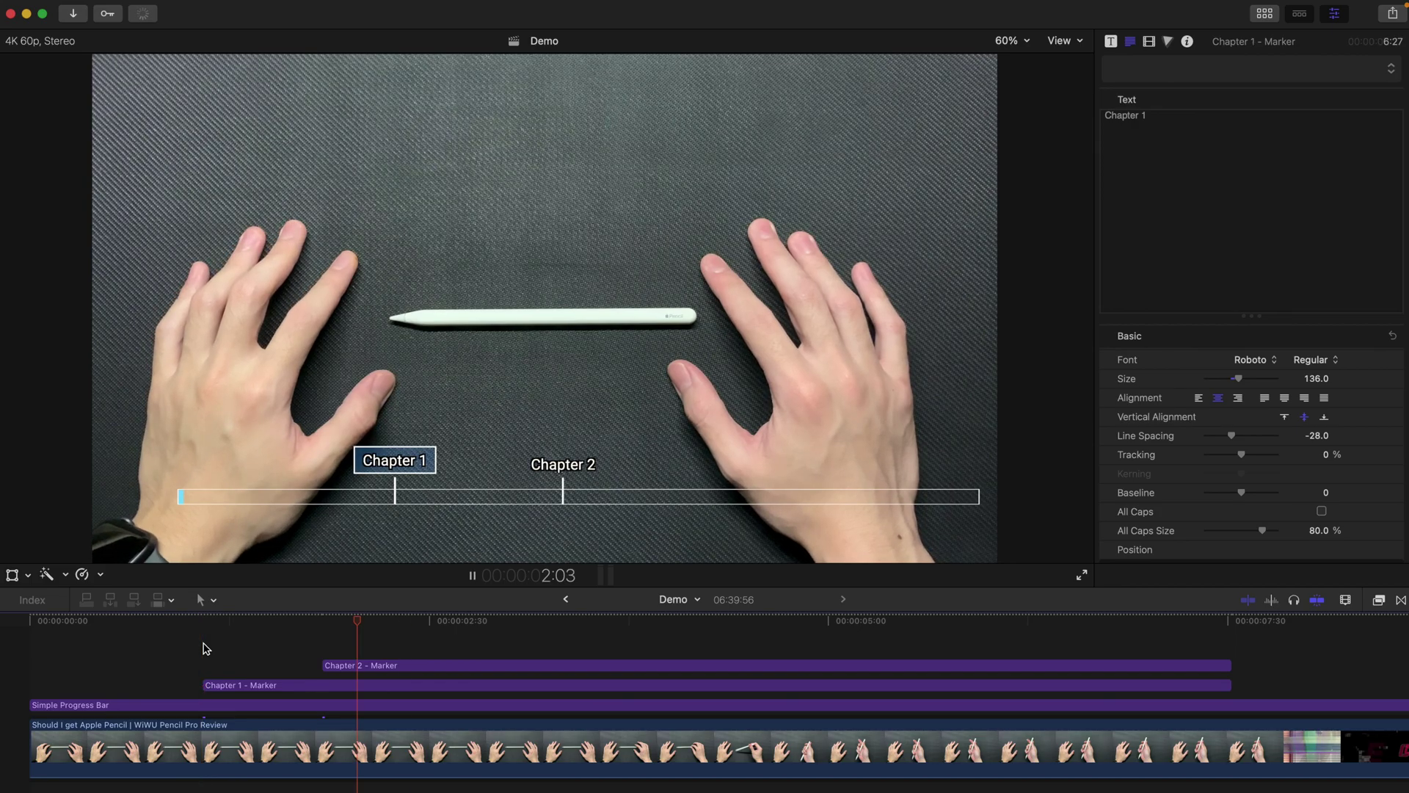
key(space)
click(469, 466)
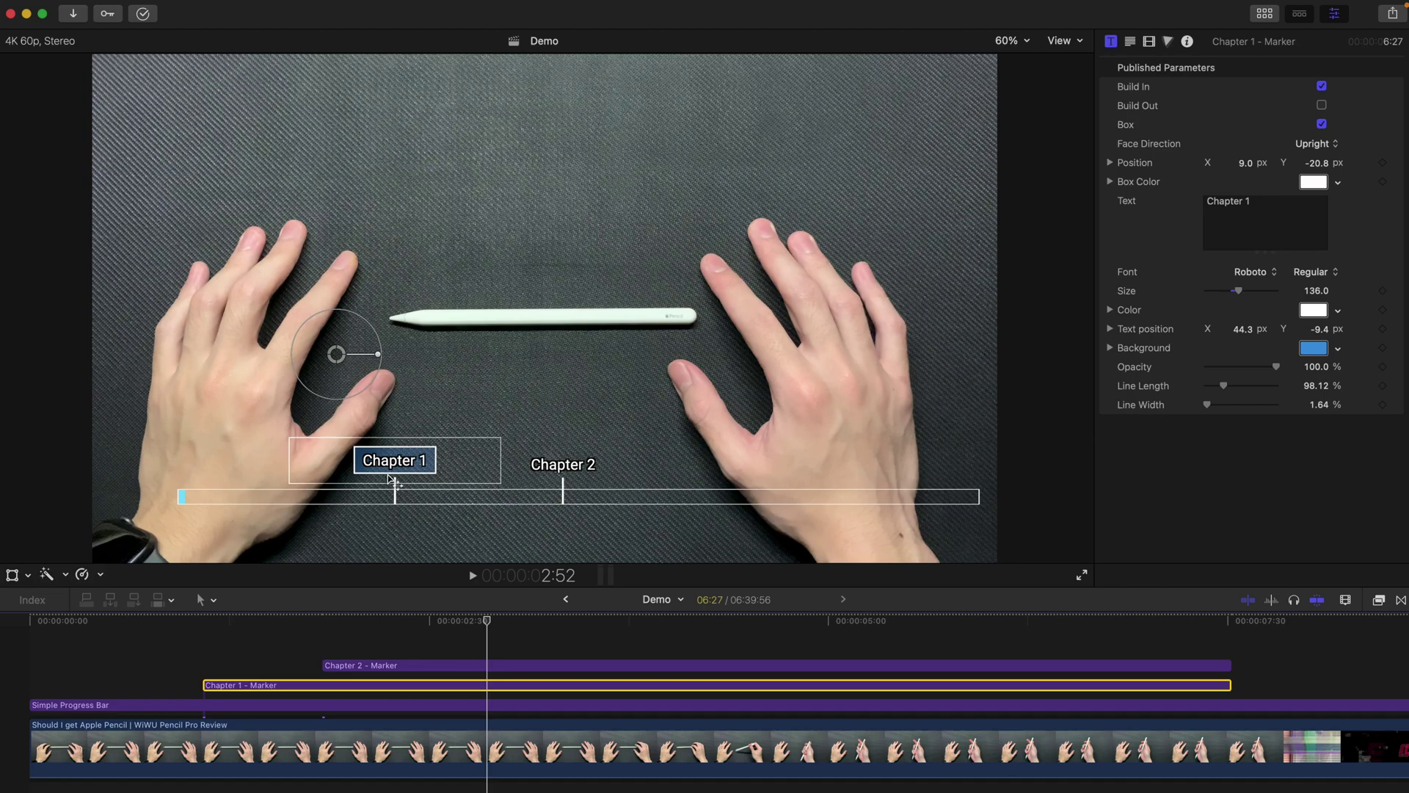
Give Chapter 1 a blue box, a light orange background and green text.
click(1337, 183)
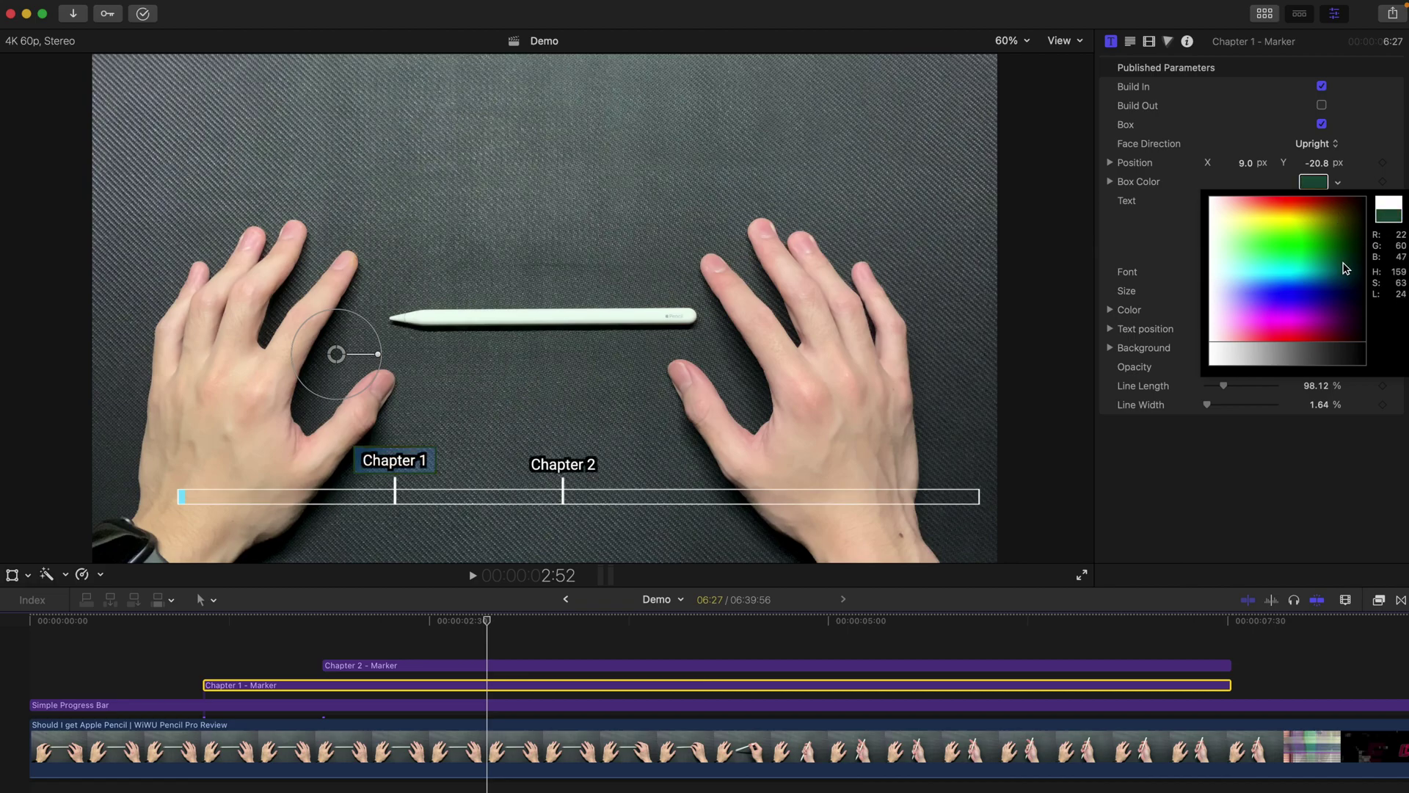
click(1286, 295)
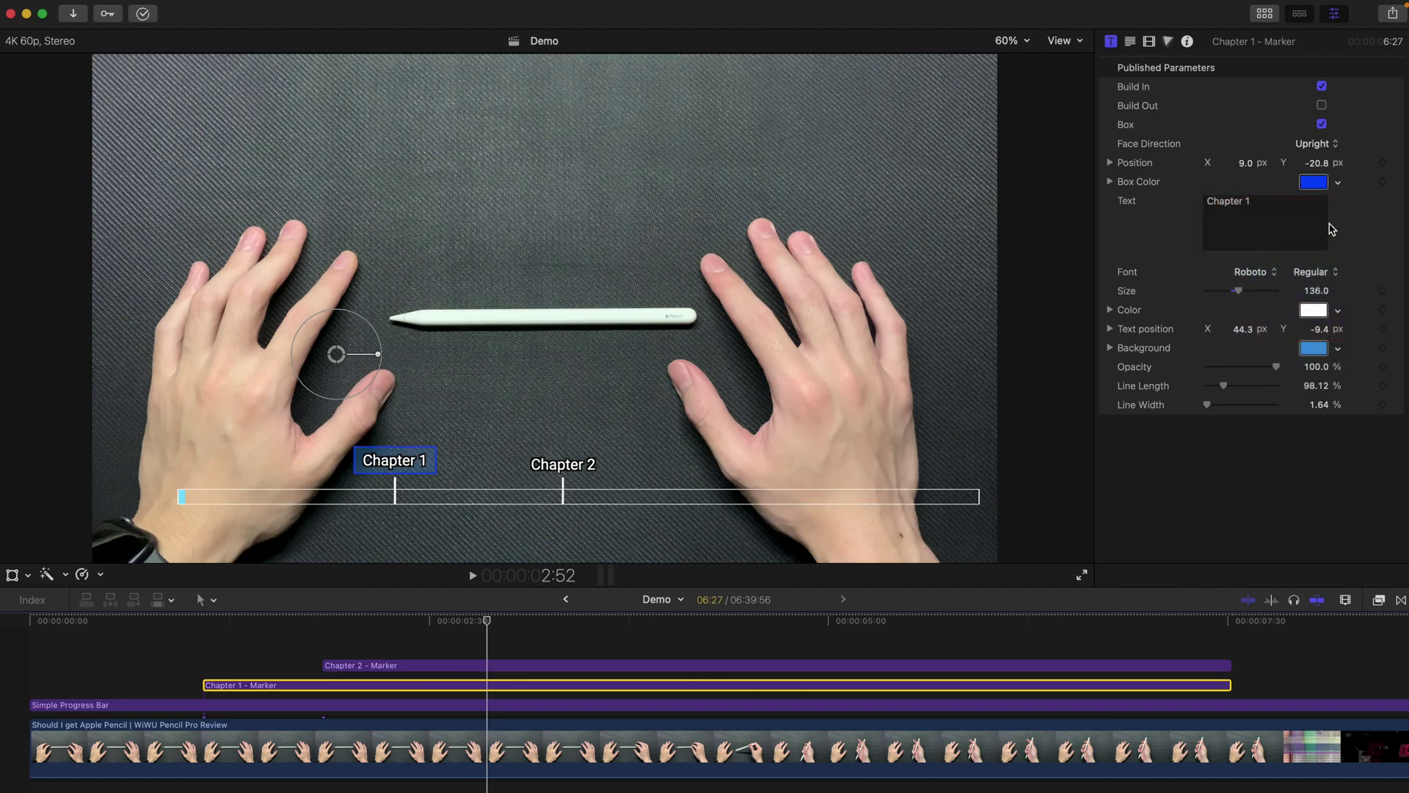
click(1338, 349)
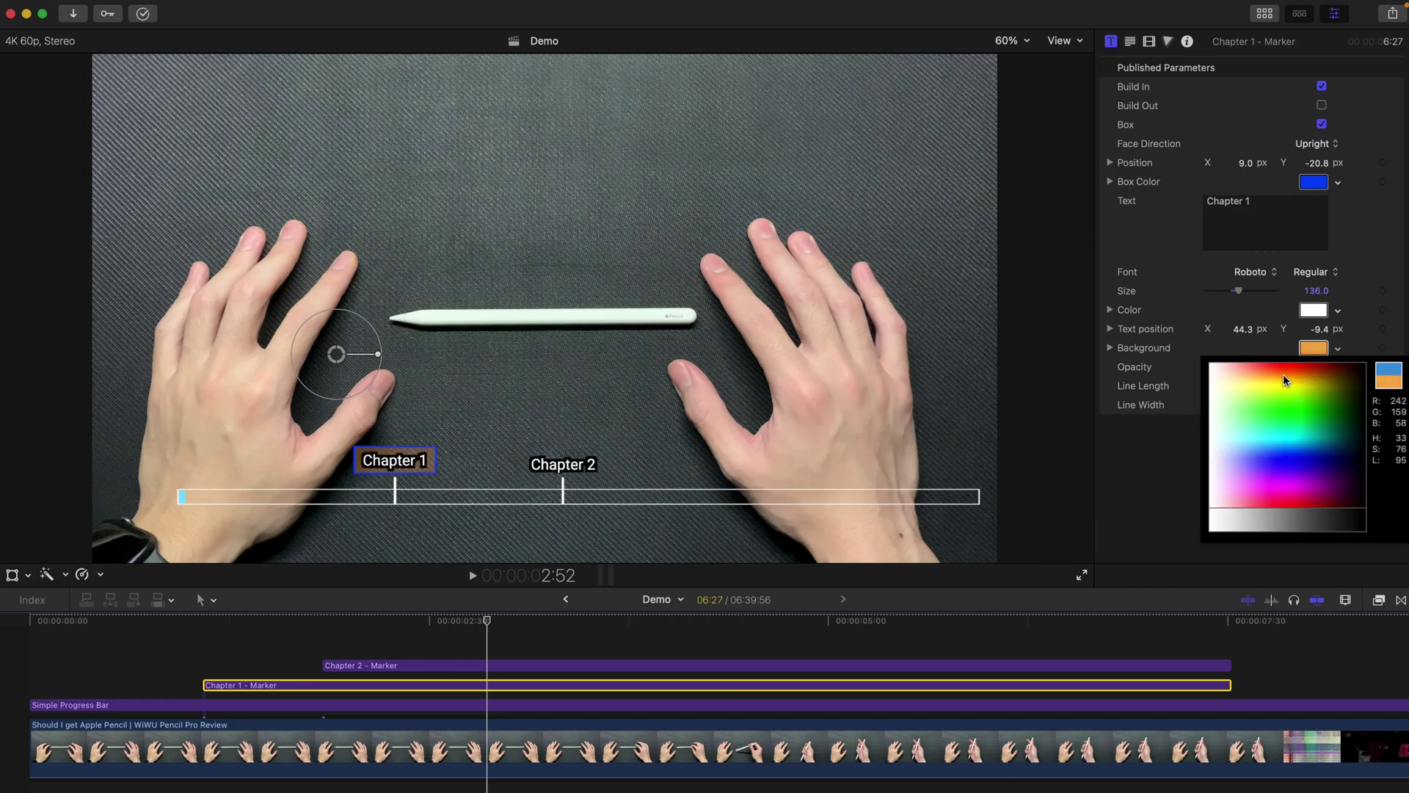
click(1283, 375)
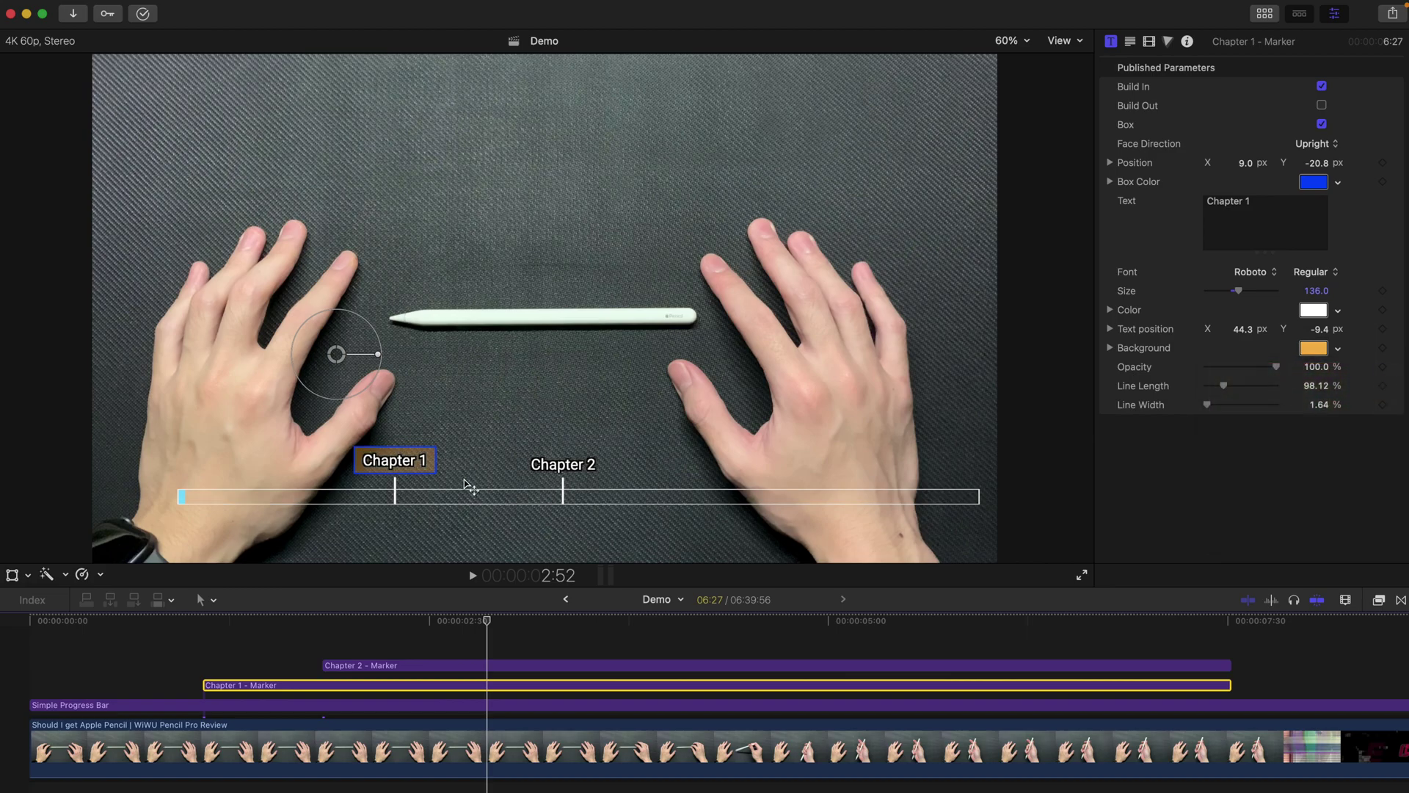
click(1339, 310)
click(1326, 369)
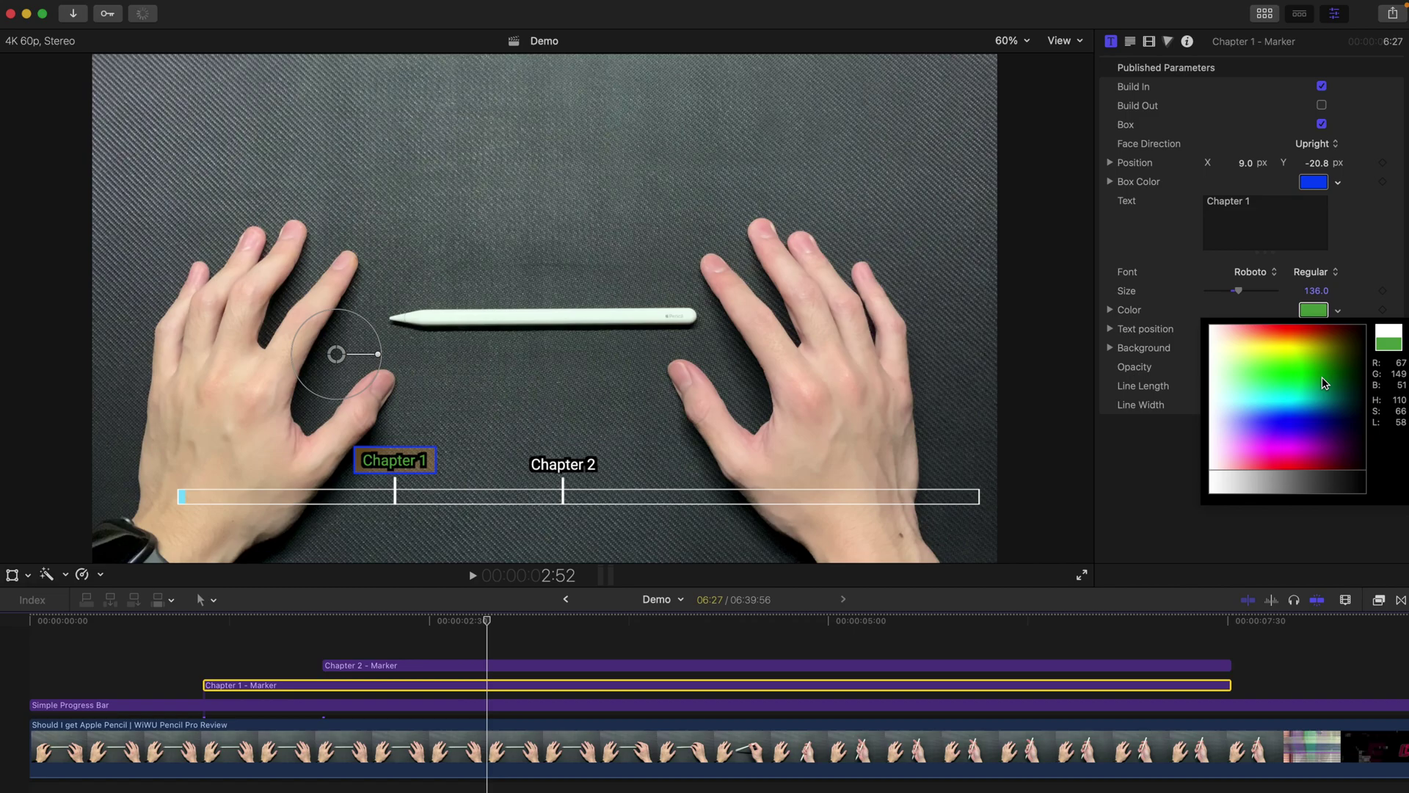
click(954, 519)
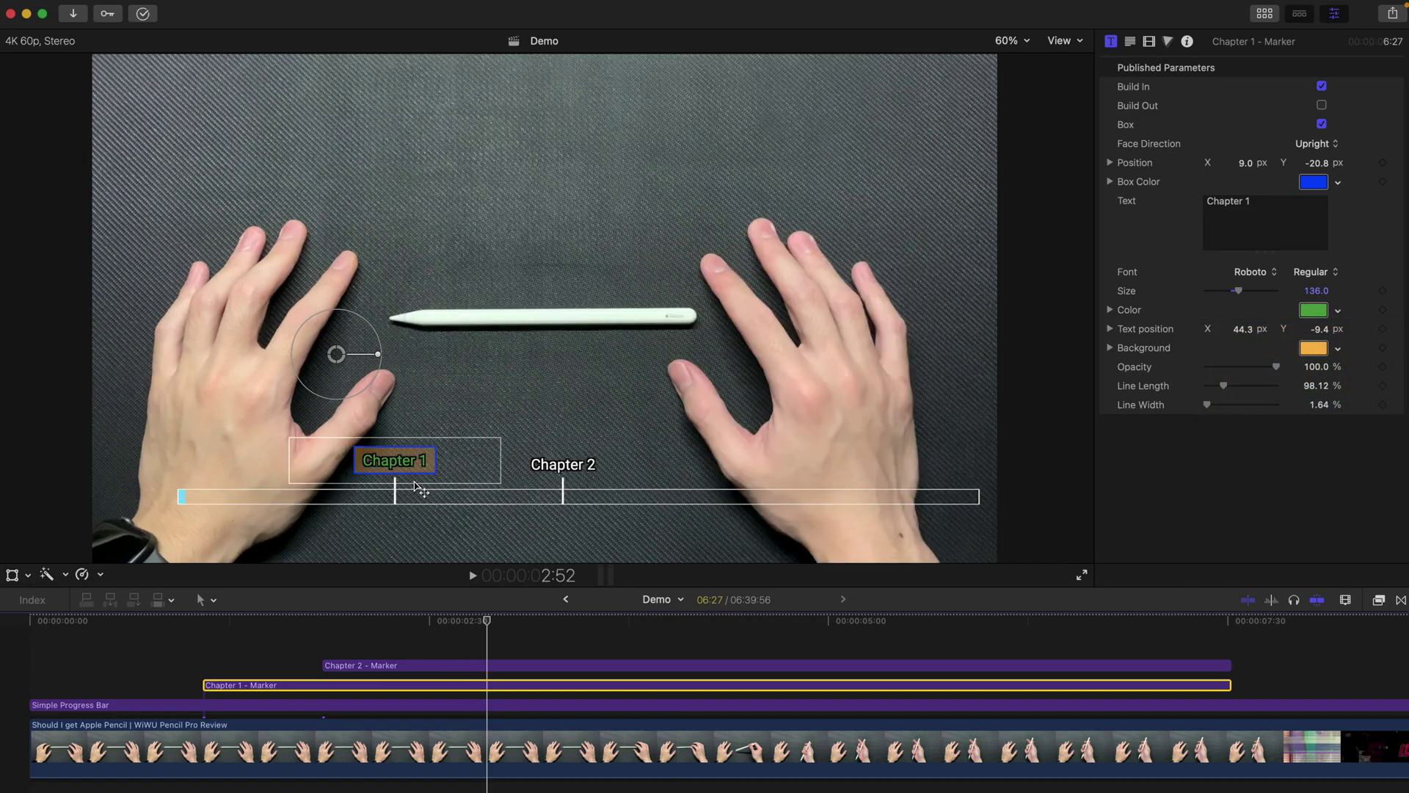
Delete the Chapter 1 marker and make the progress bar vertical, nudging it into position.
key(Delete)
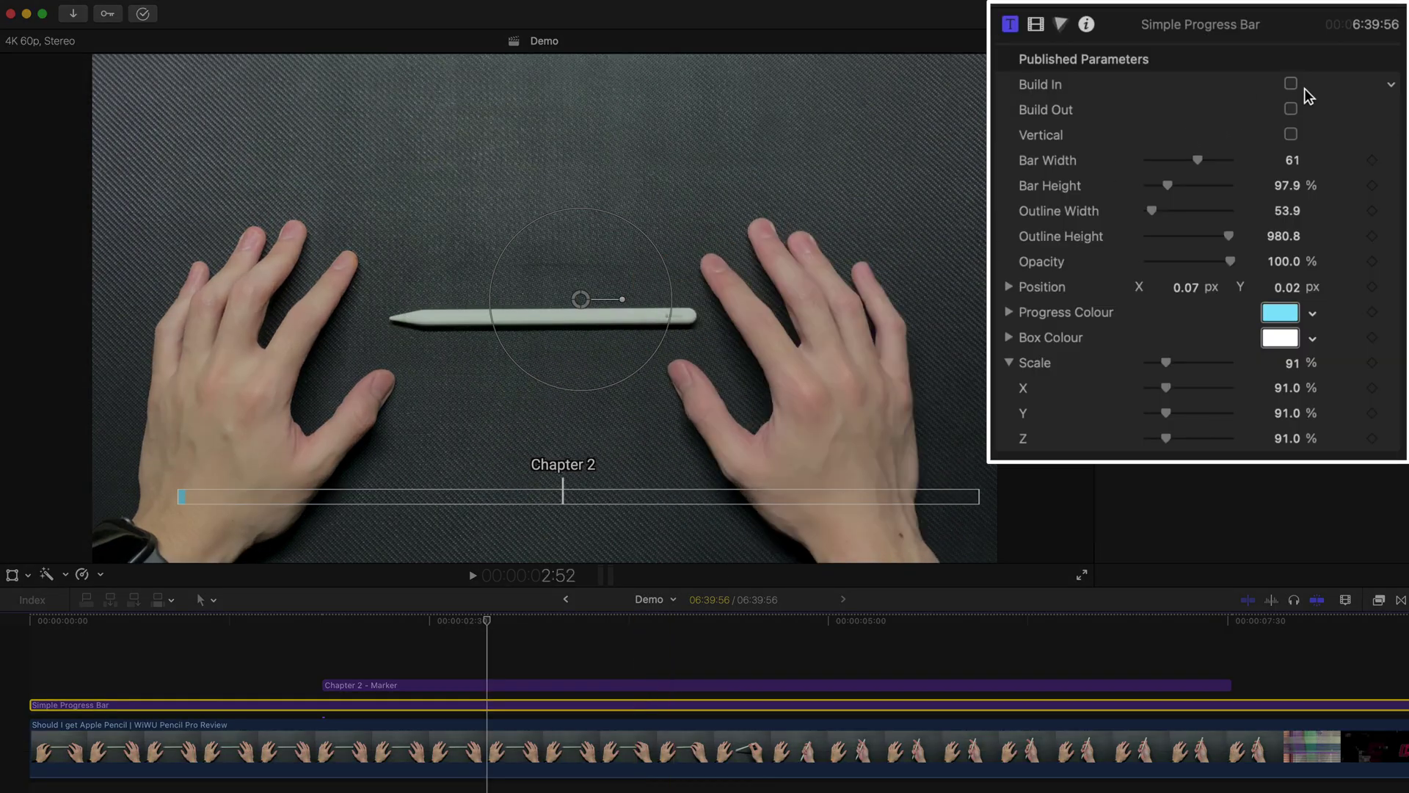
click(1291, 134)
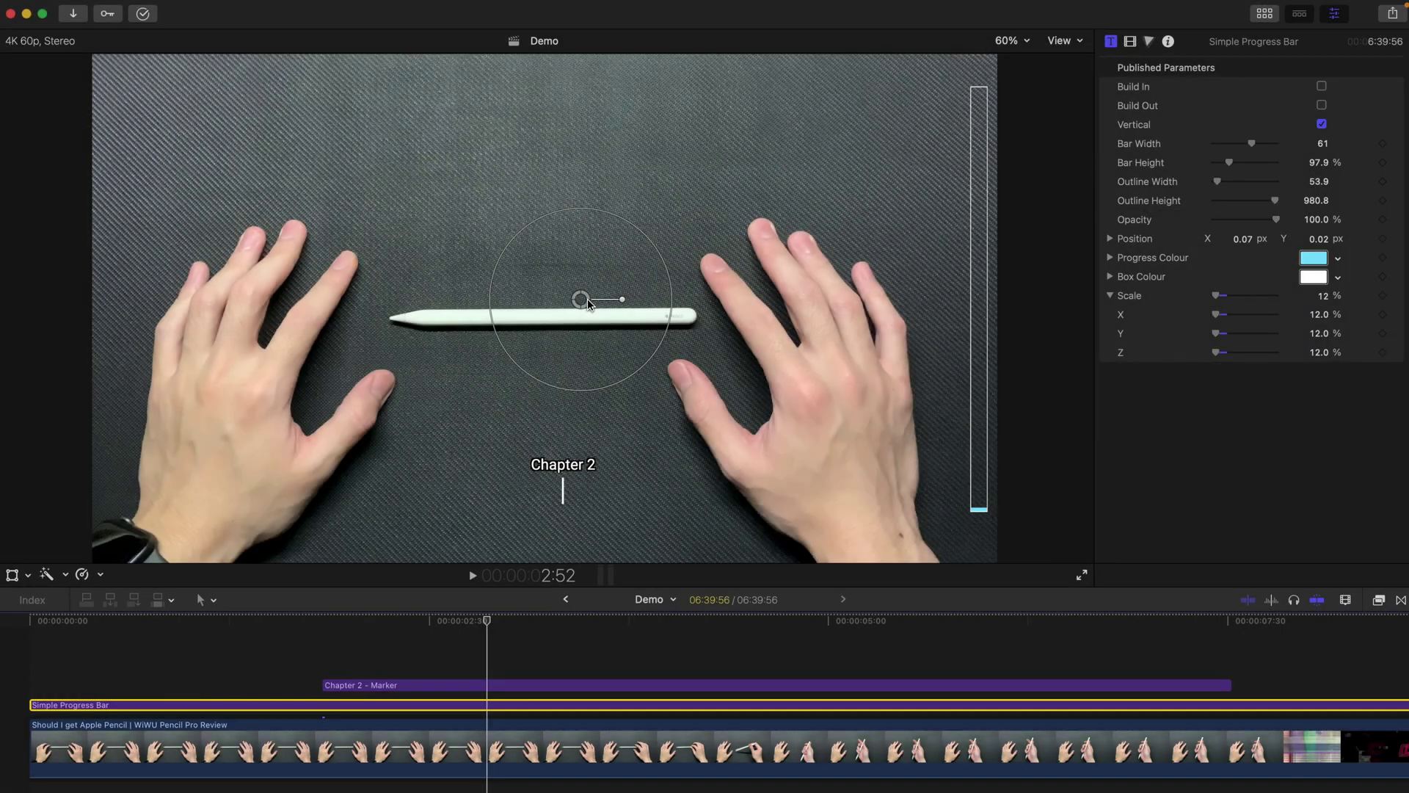
mouse_move(587, 301)
mouse_down()
mouse_move(511, 305)
mouse_move(567, 294)
mouse_up()
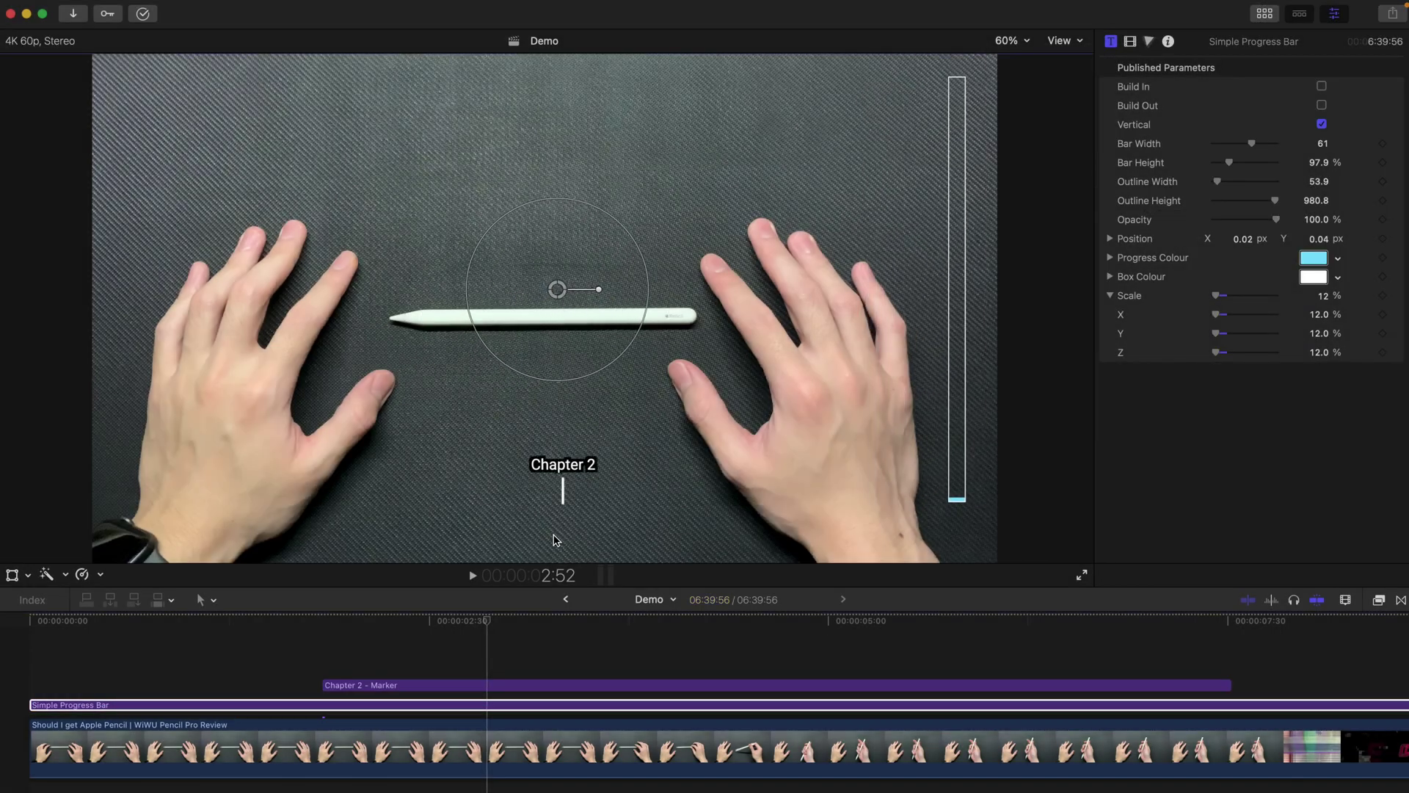
click(541, 684)
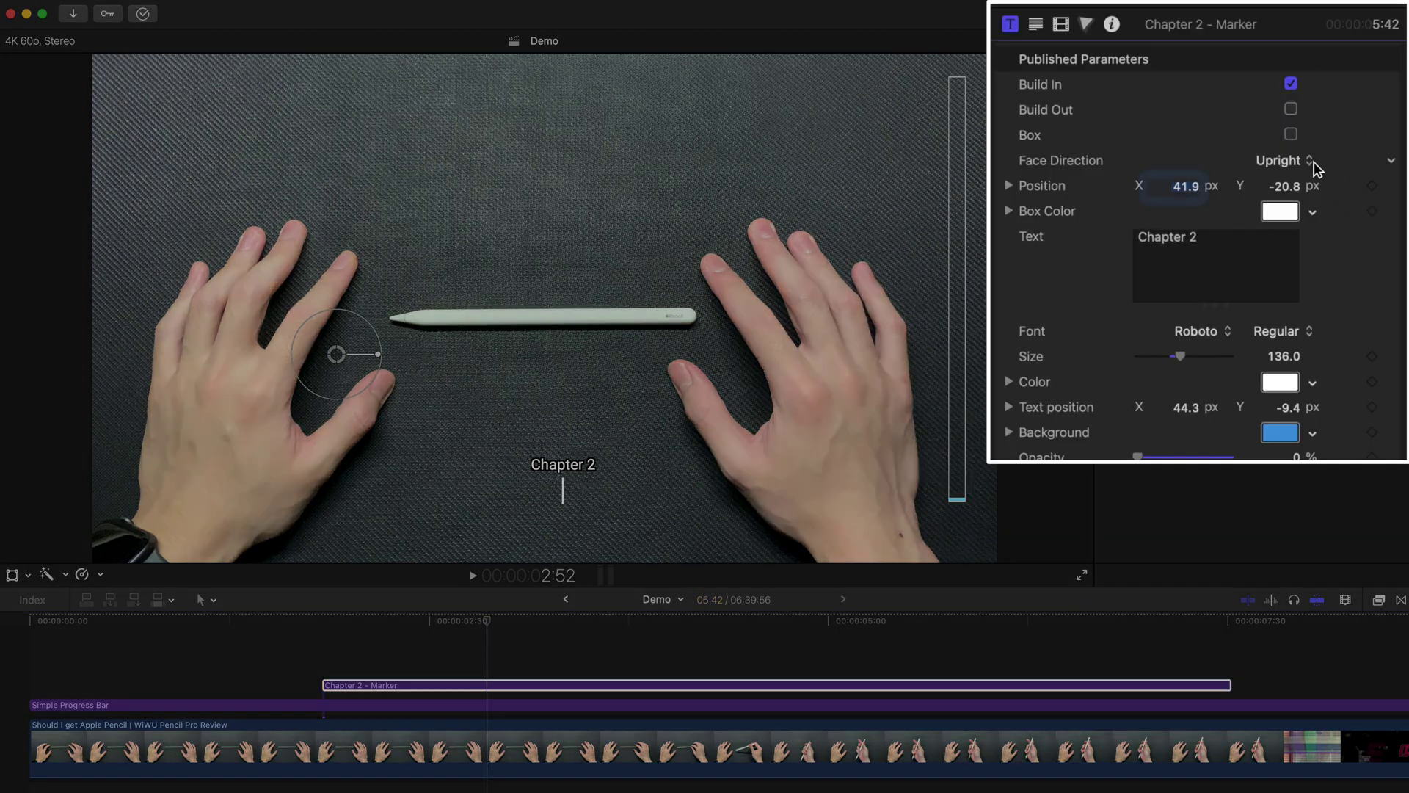
Rotate Chapter 2 to face left and place it against the vertical bar at 90.3, -3.3 px.
click(1332, 143)
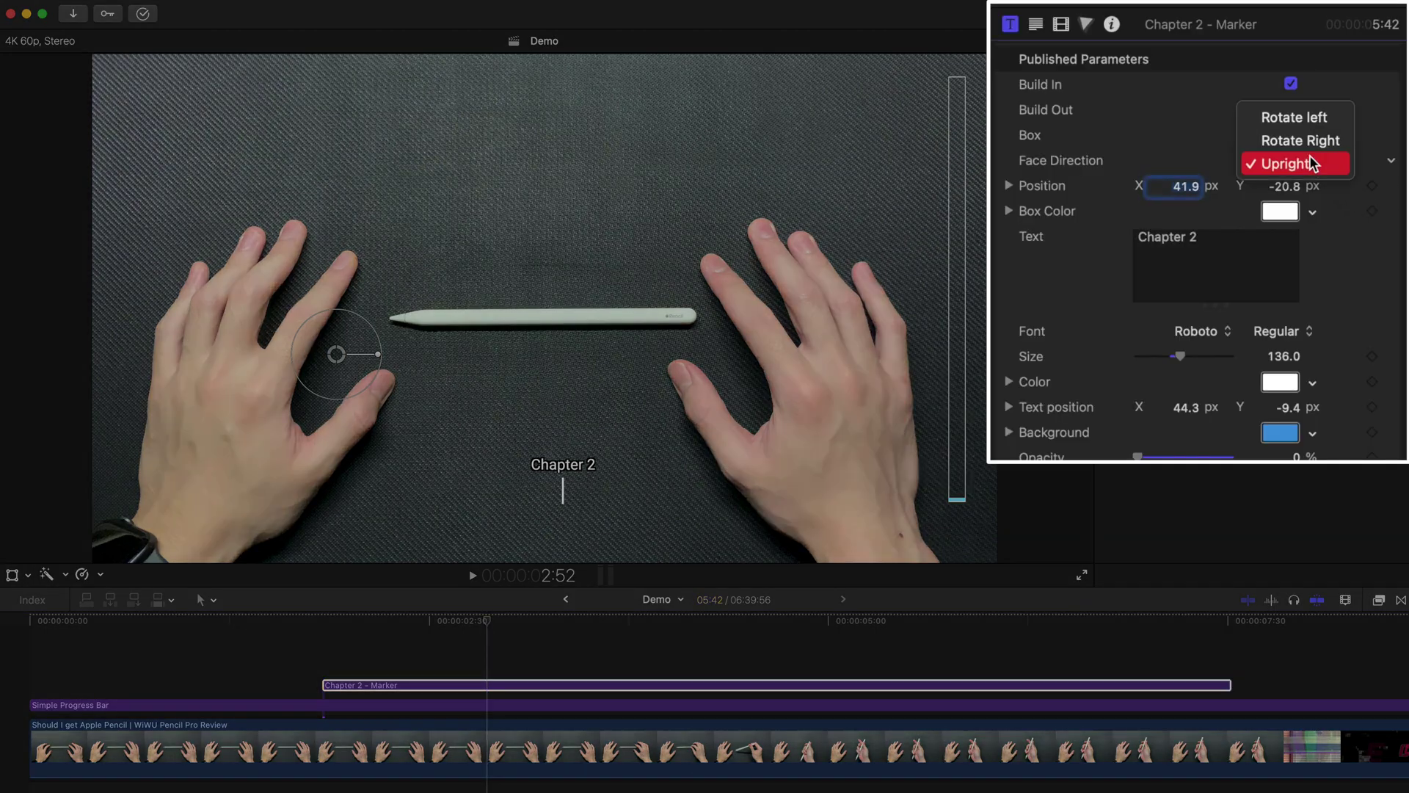
click(1306, 119)
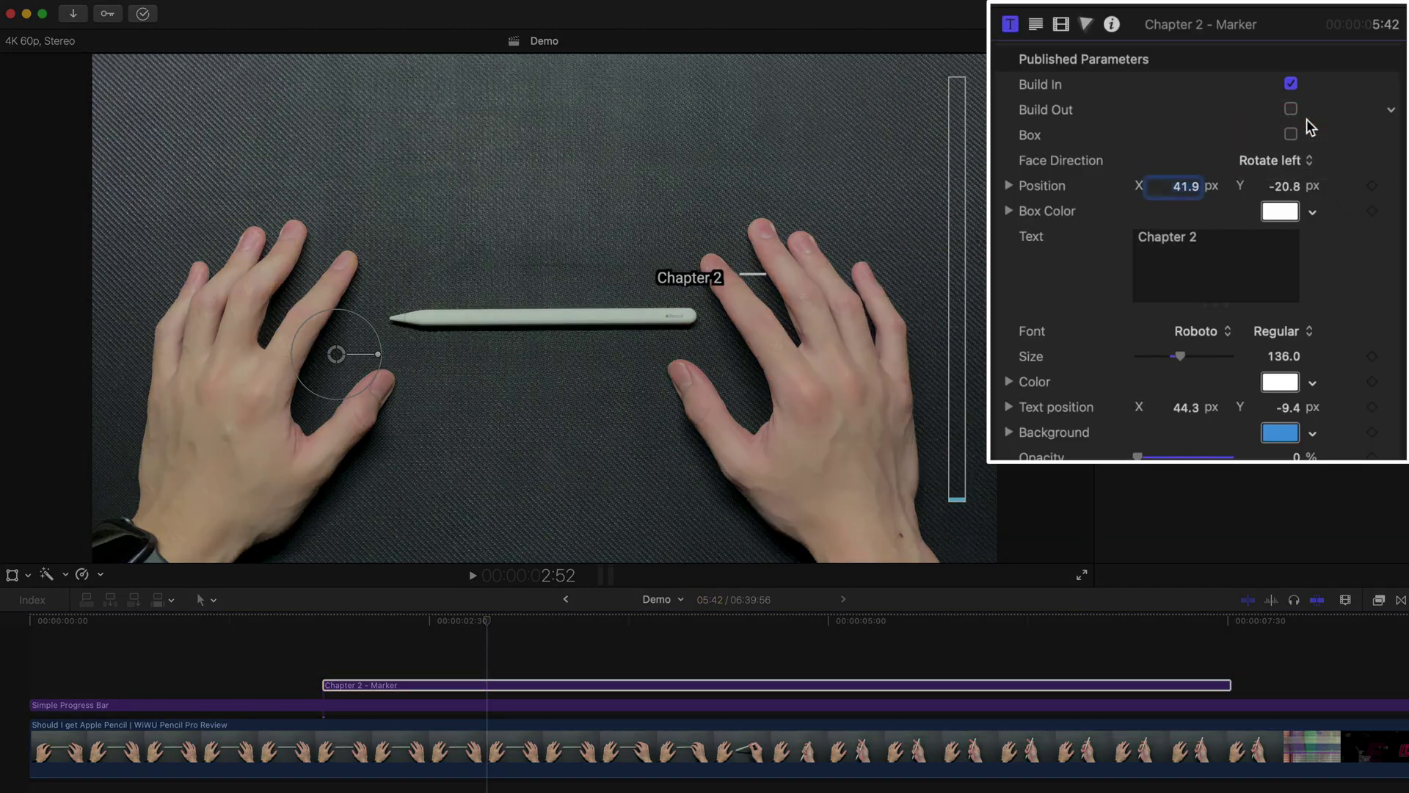
drag(337, 358, 508, 401)
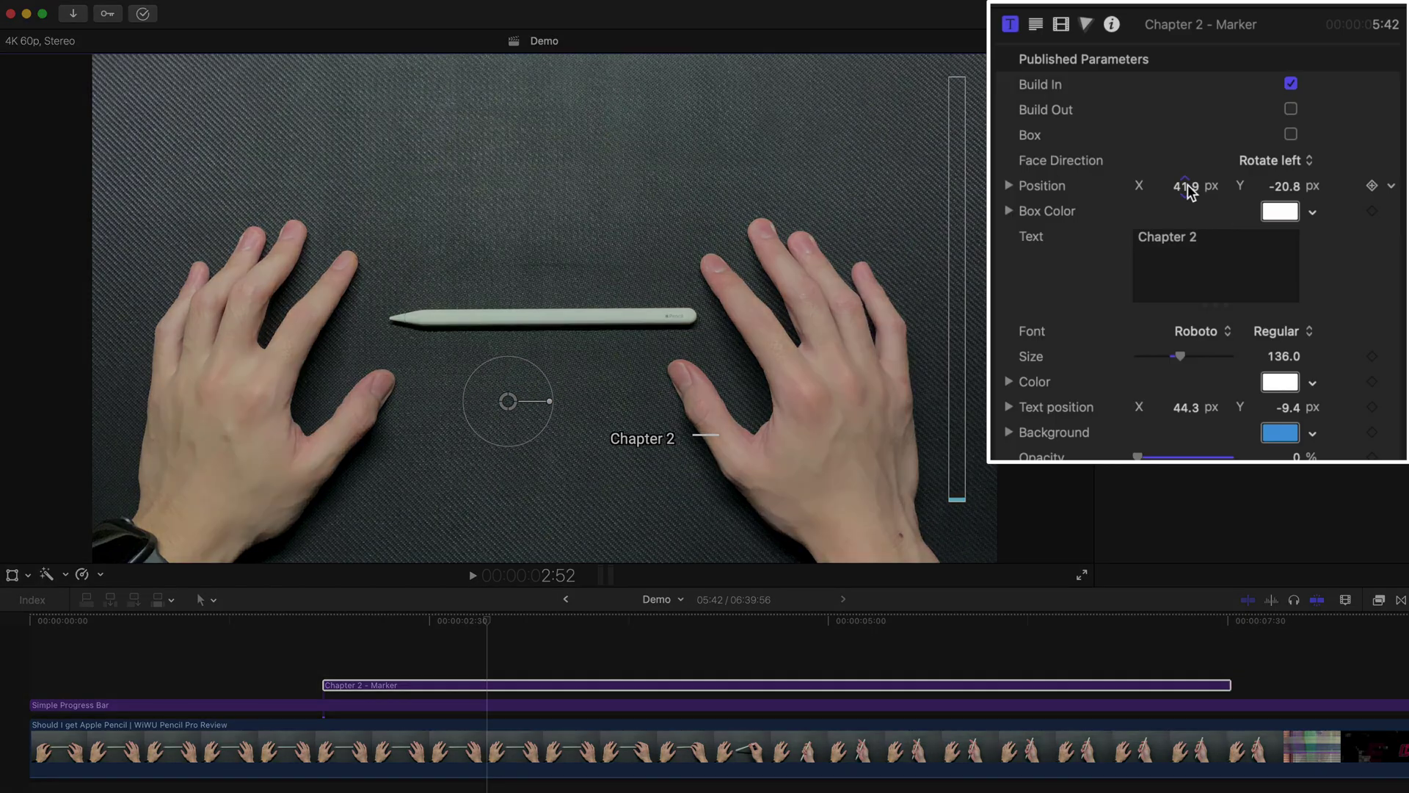
drag(1246, 167, 1318, 163)
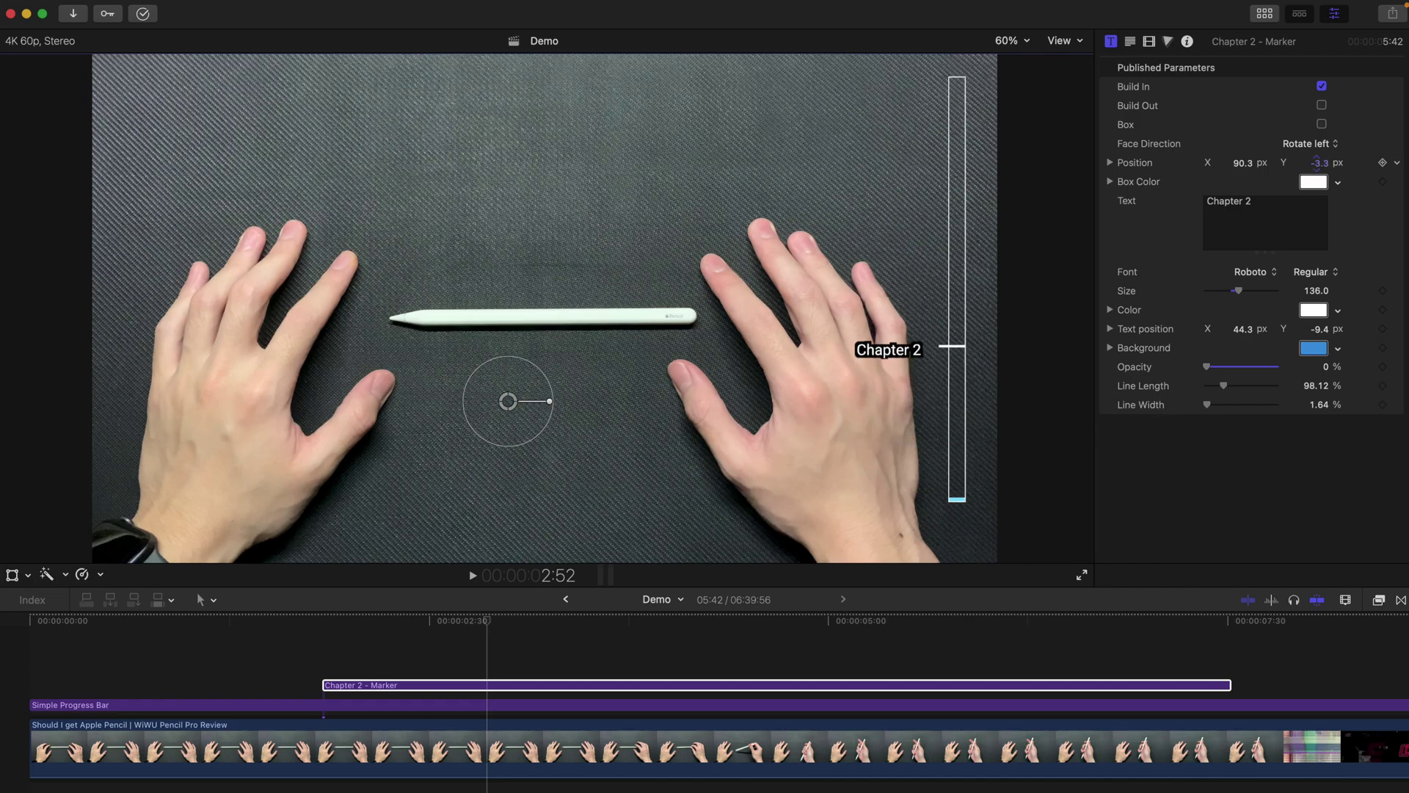
click(329, 625)
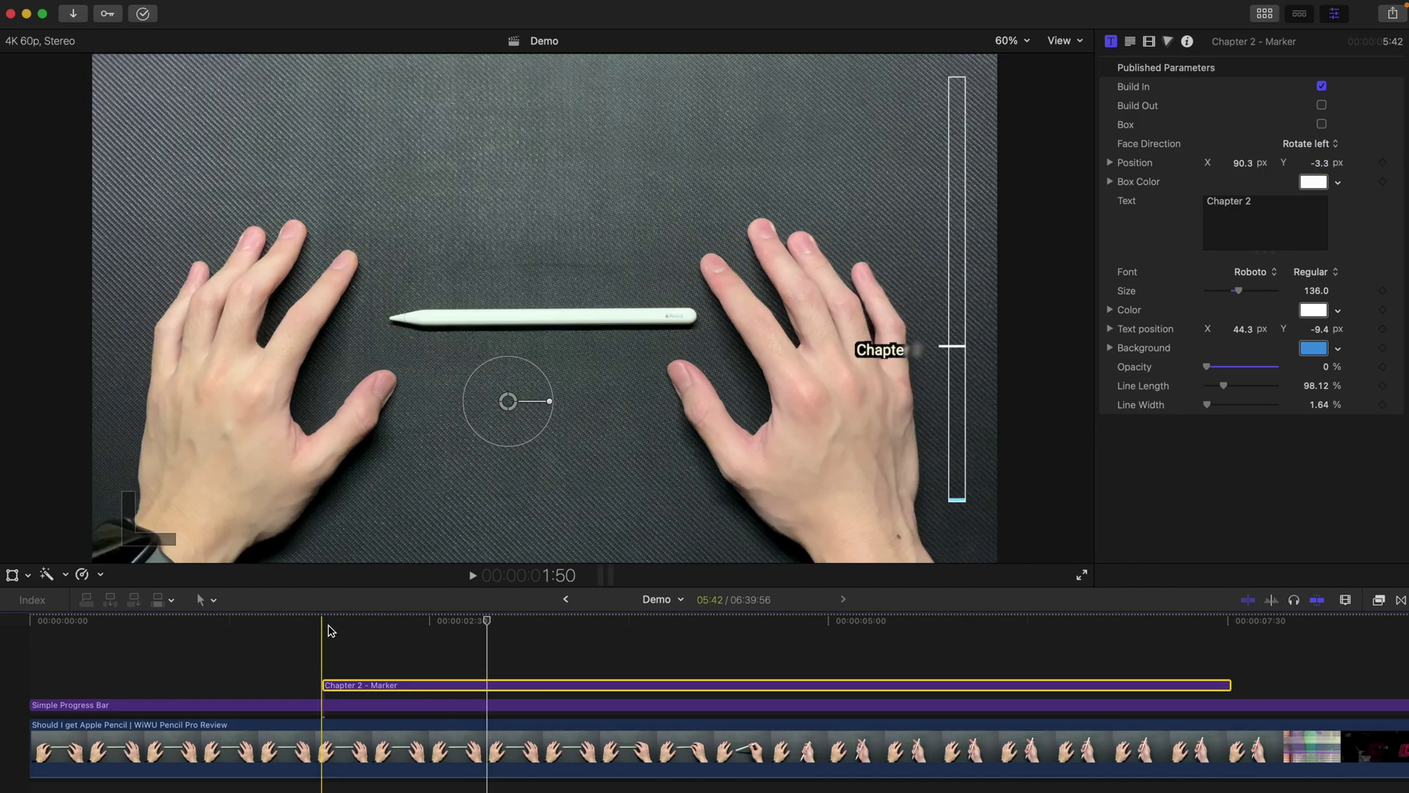
key(space)
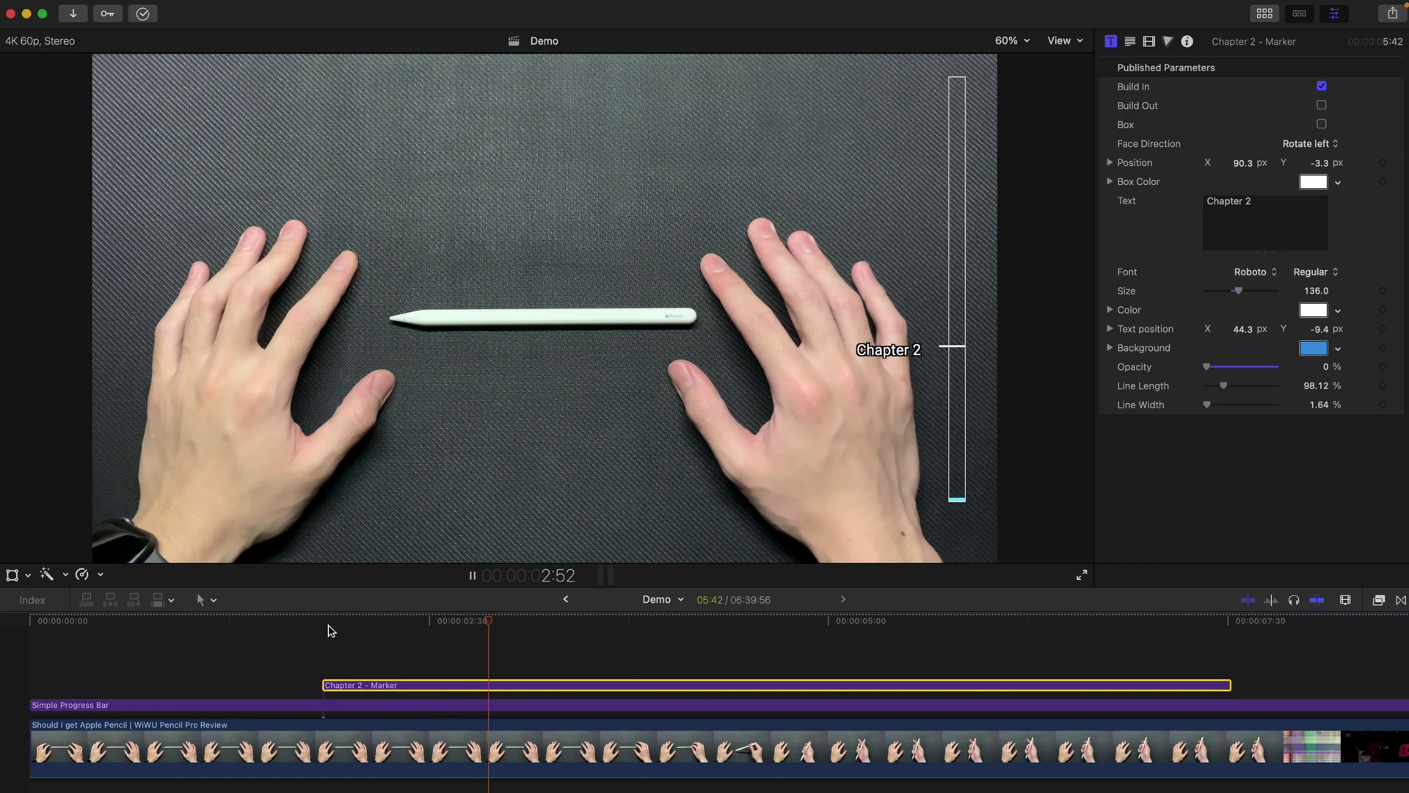
key(space)
drag(893, 352, 897, 349)
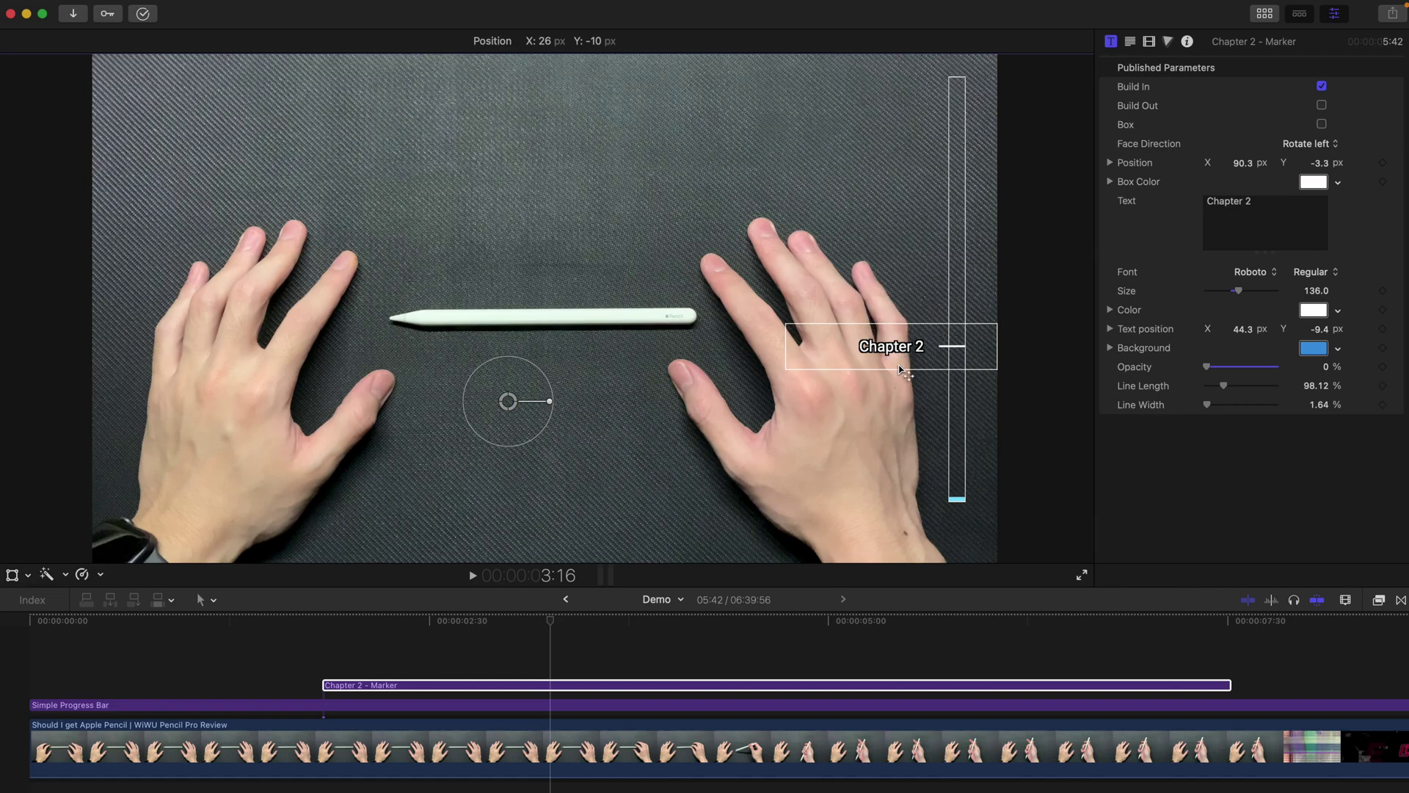
double_click(896, 347)
click(330, 621)
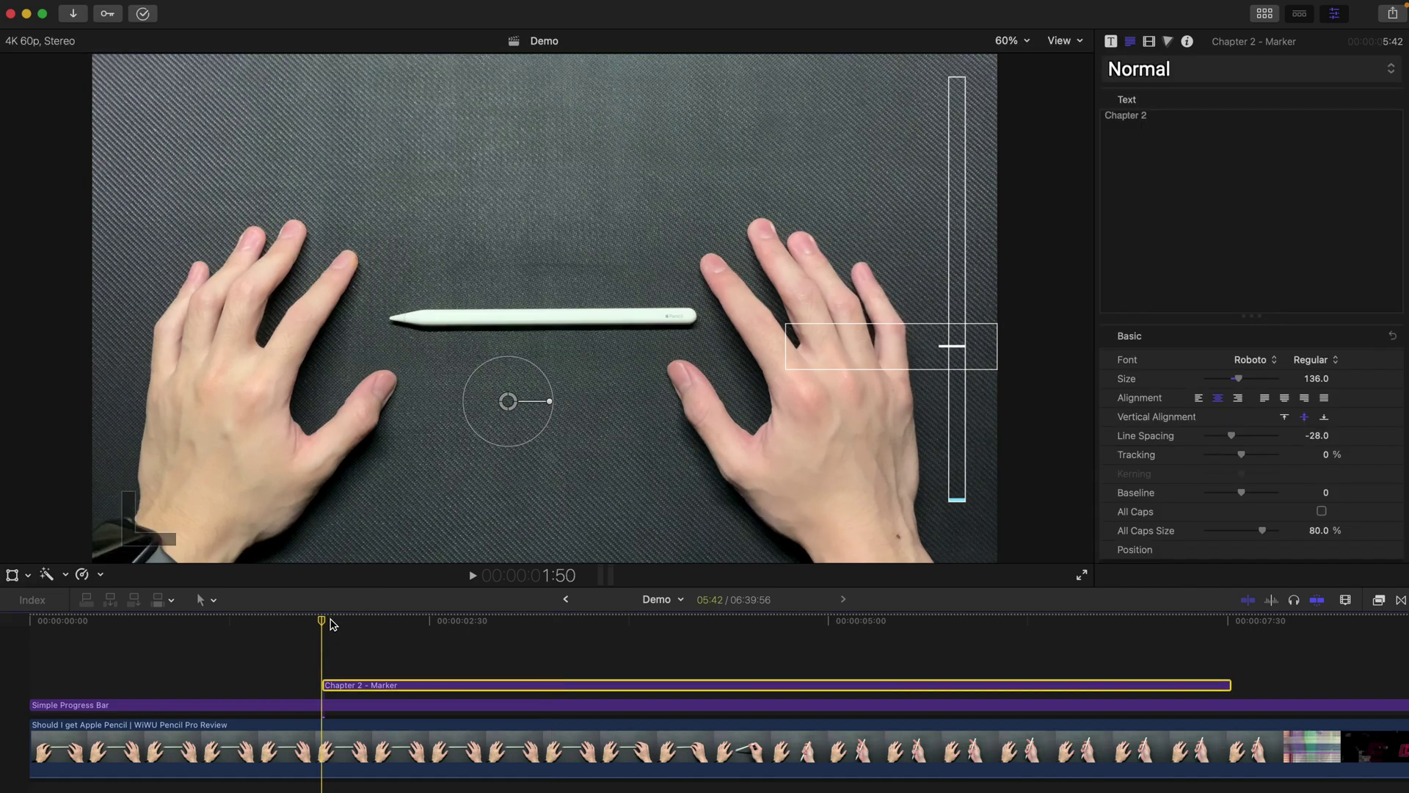
key(space)
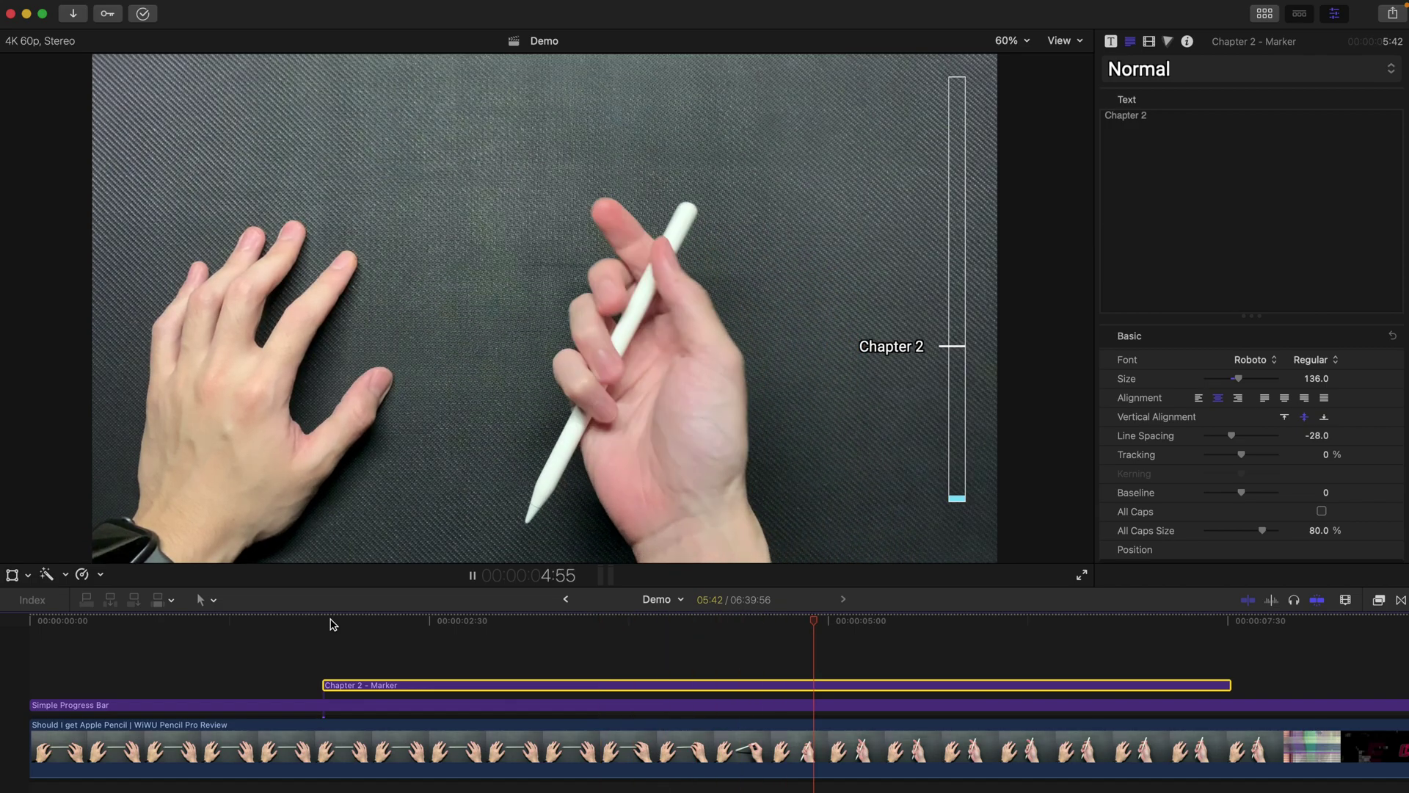
key(space)
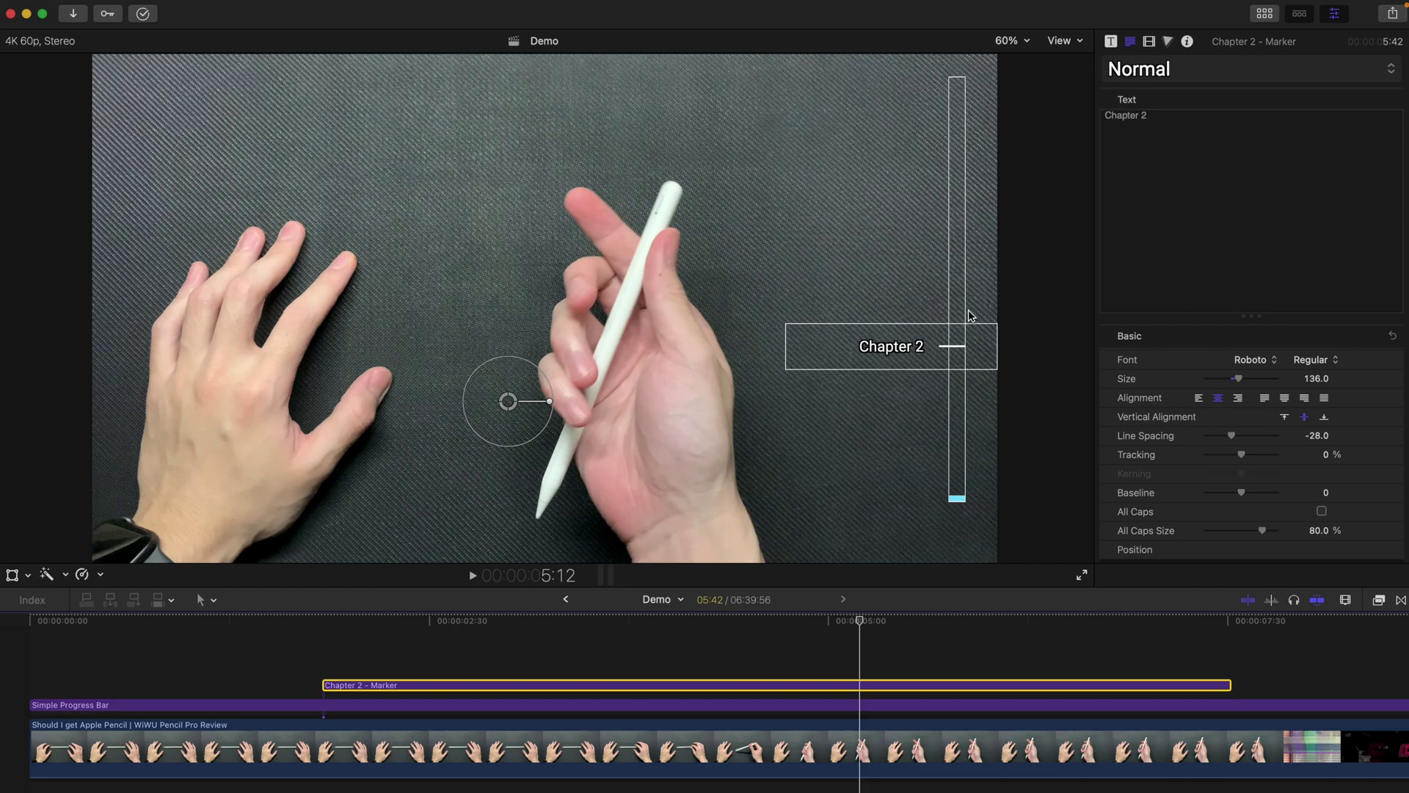
Shift the Simple Progress Bar slightly left in the frame.
click(706, 620)
click(709, 712)
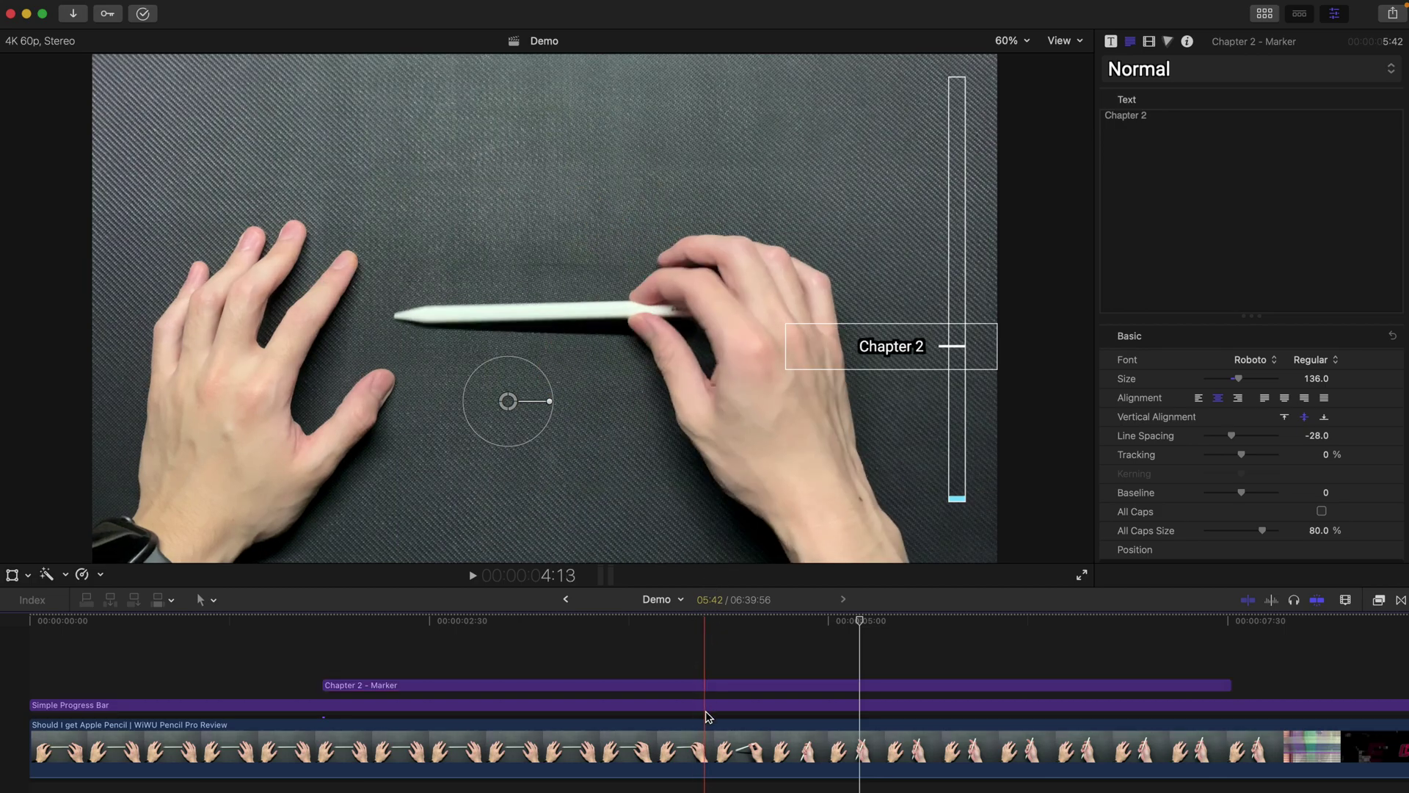
click(723, 703)
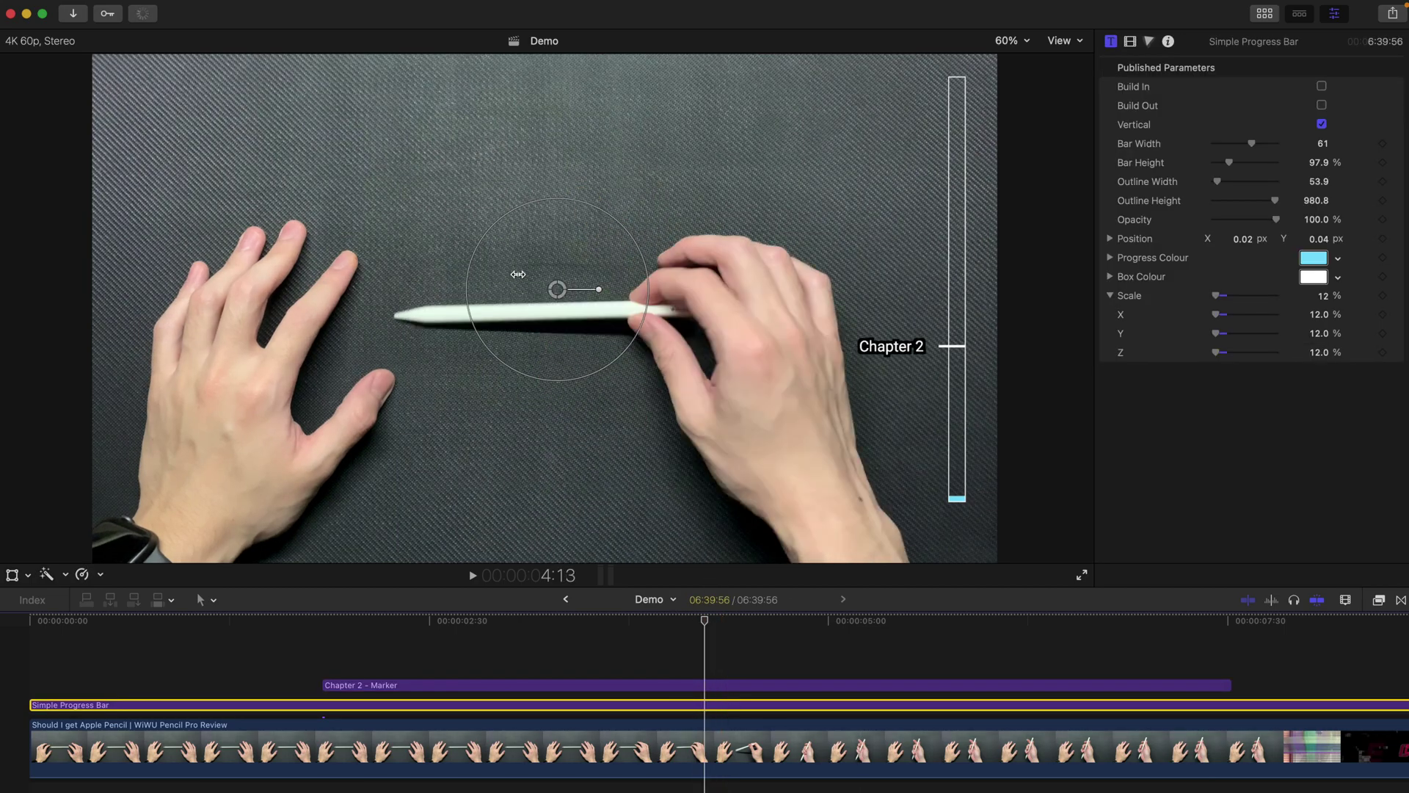
drag(553, 296, 513, 298)
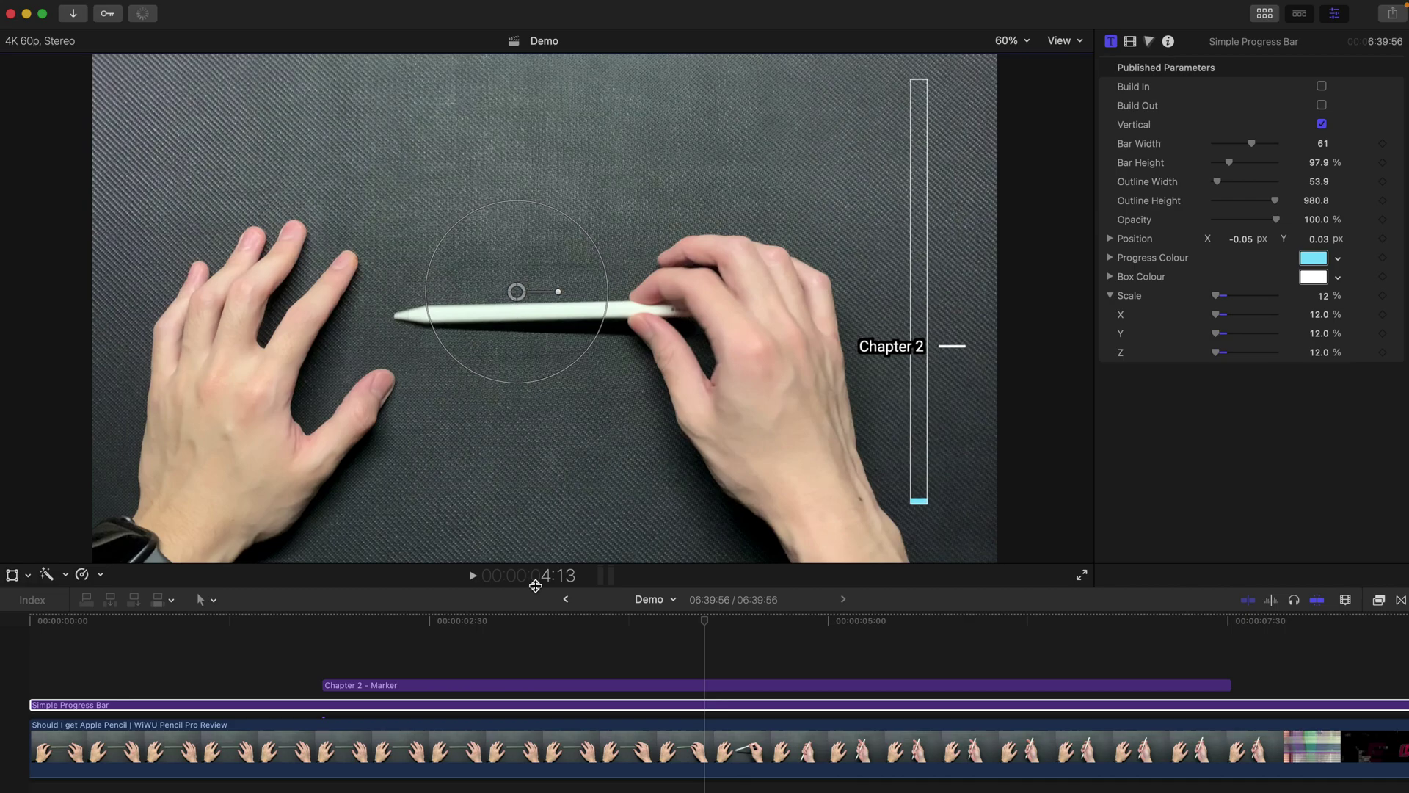
Set the Chapter 2 marker's Face Direction to Rotate Right.
click(578, 688)
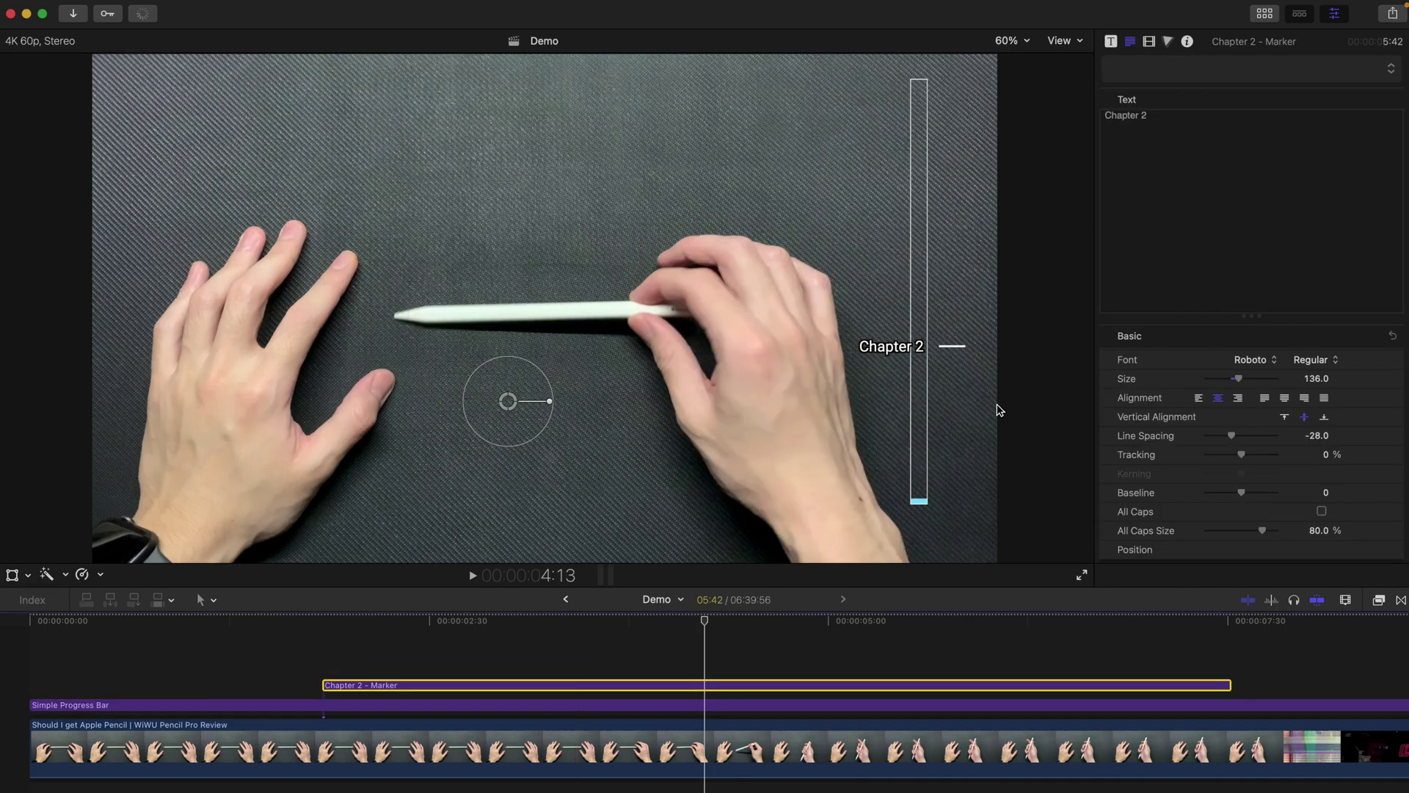
click(1110, 41)
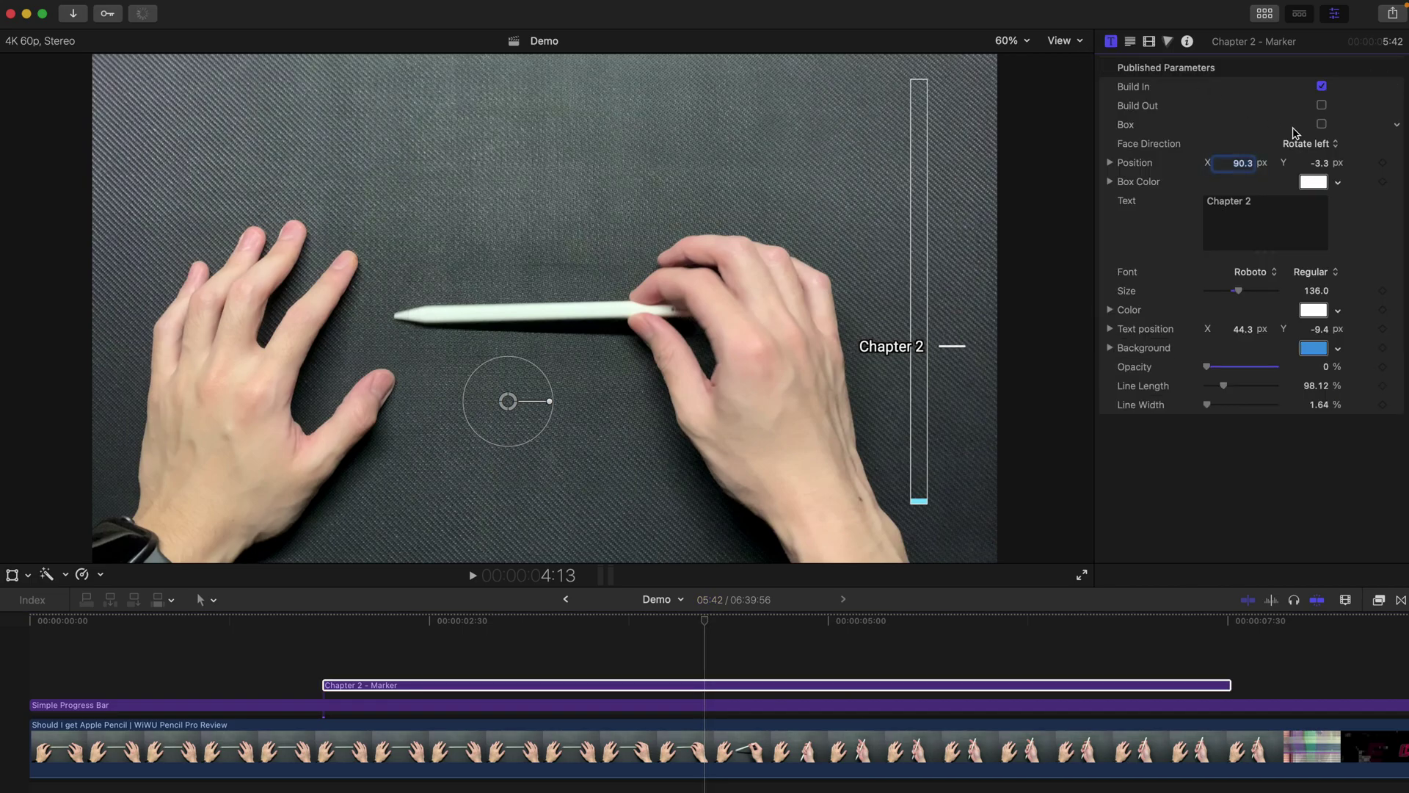
click(1333, 144)
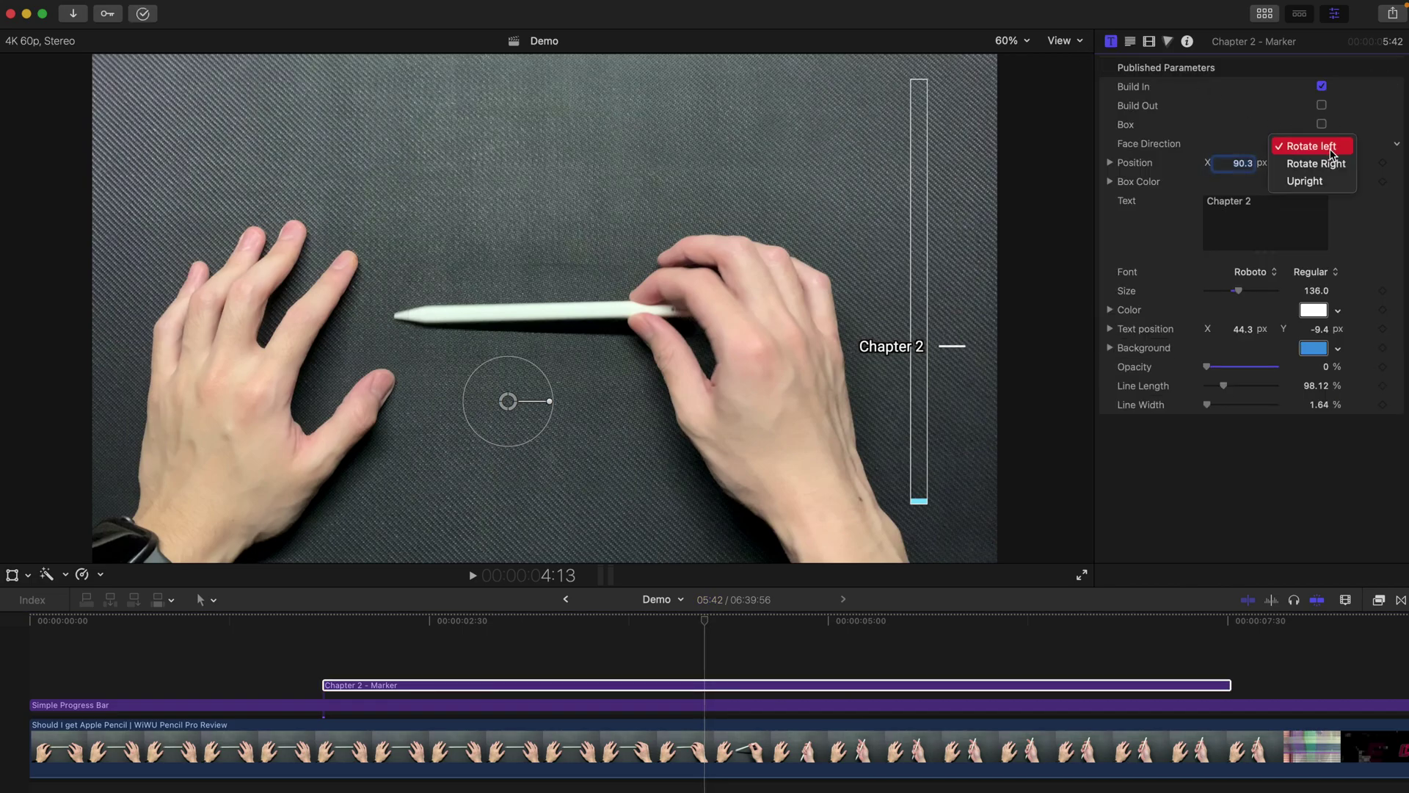
click(1332, 163)
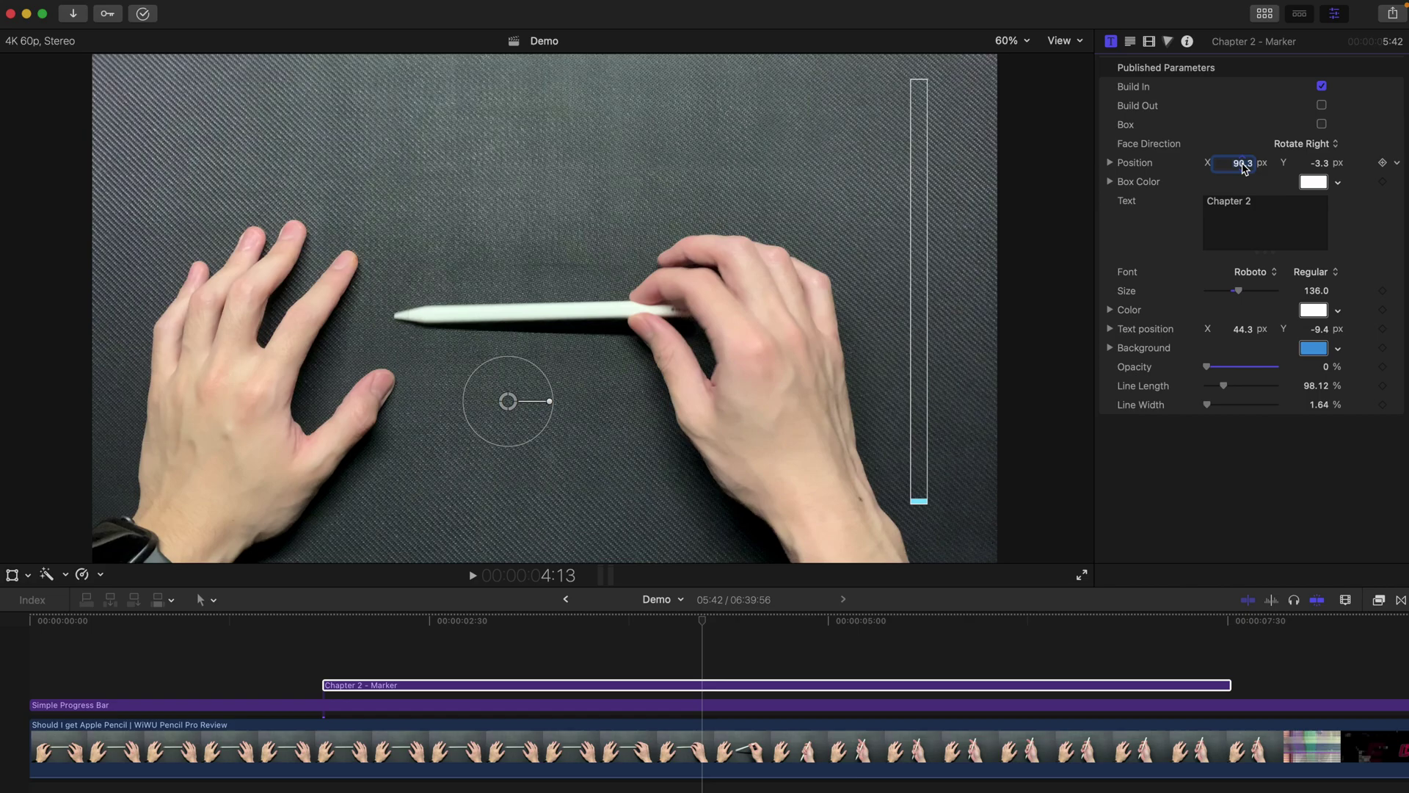
Set Chapter 2's Position X to 51.5 px so its tick sits on the bar, then preview.
drag(1244, 168, 1209, 168)
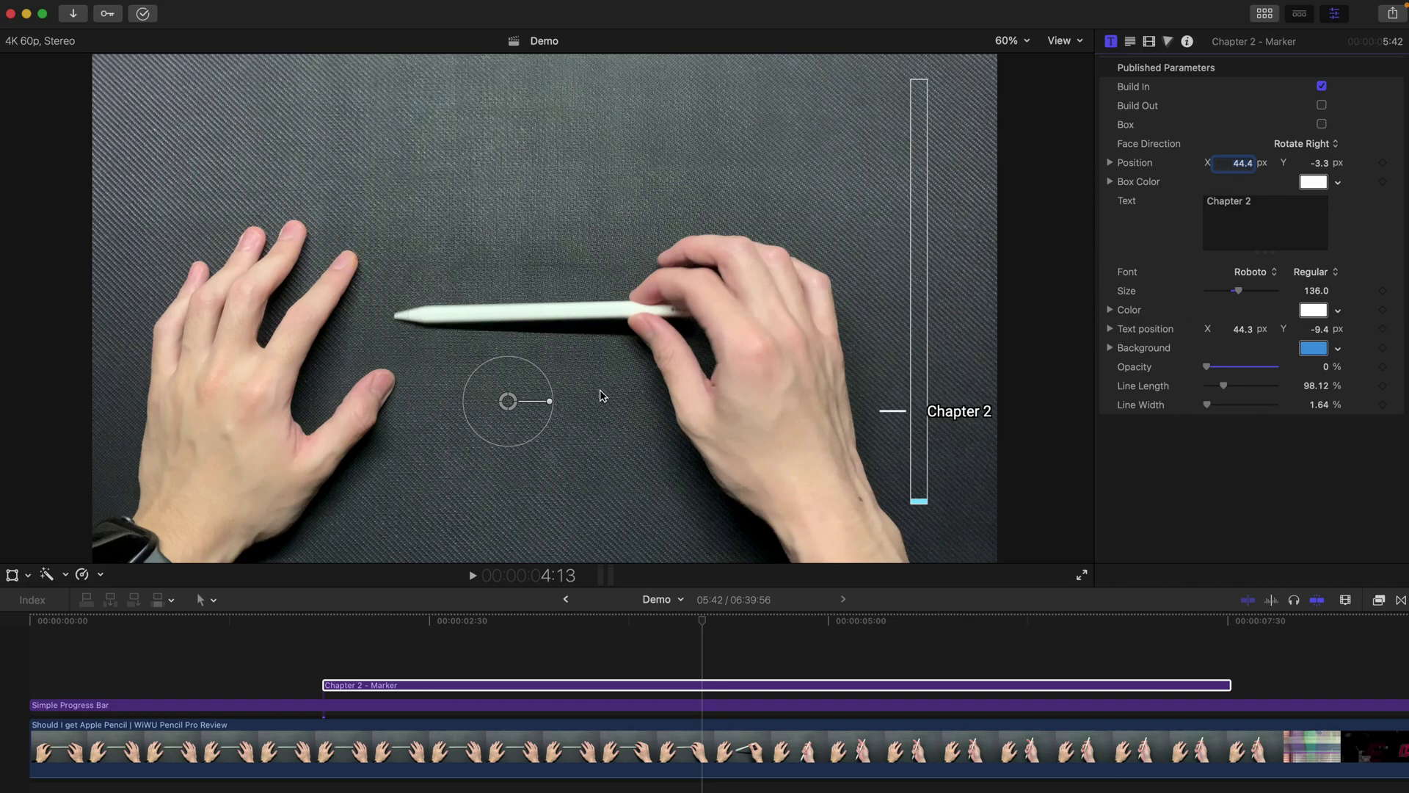
drag(544, 398, 540, 398)
drag(1243, 163, 1259, 162)
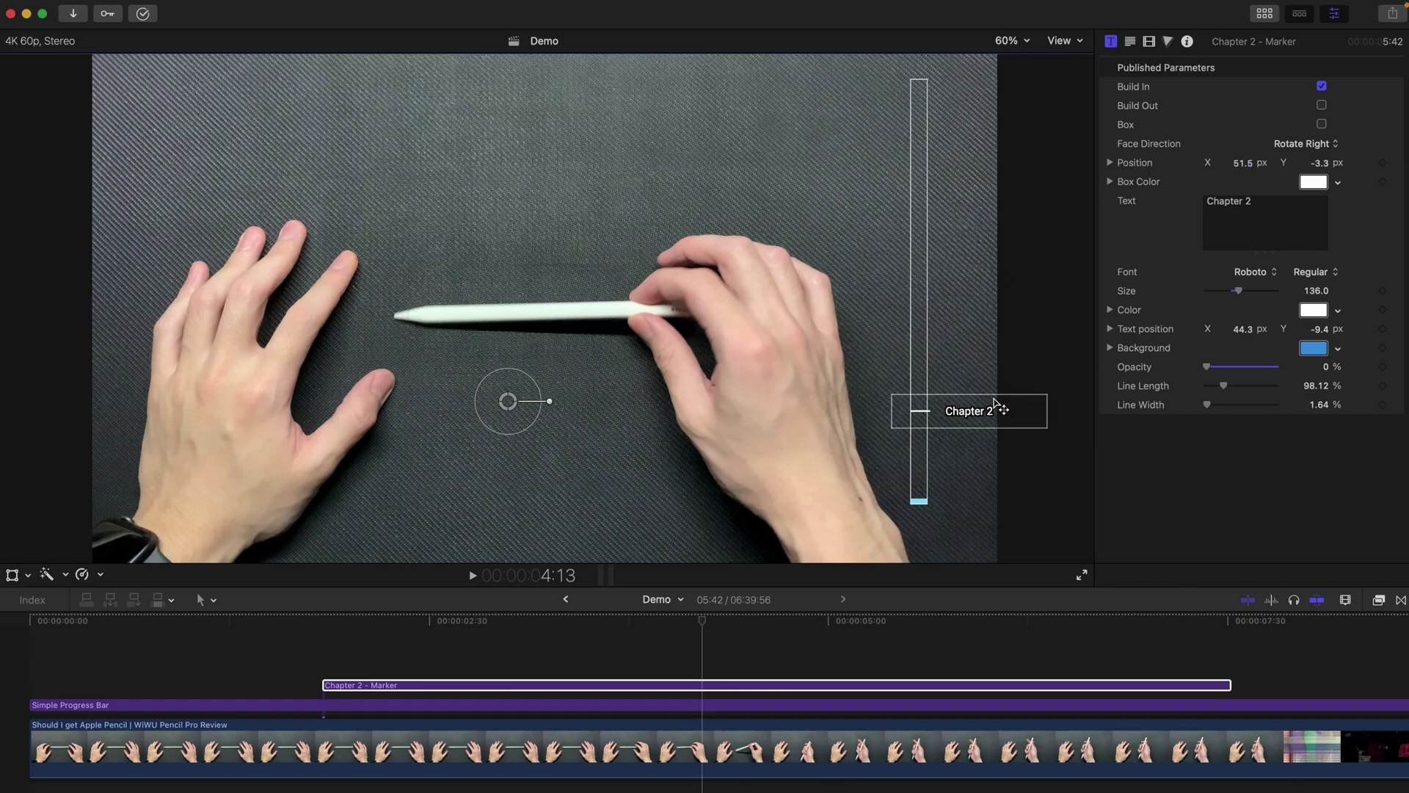
key(space)
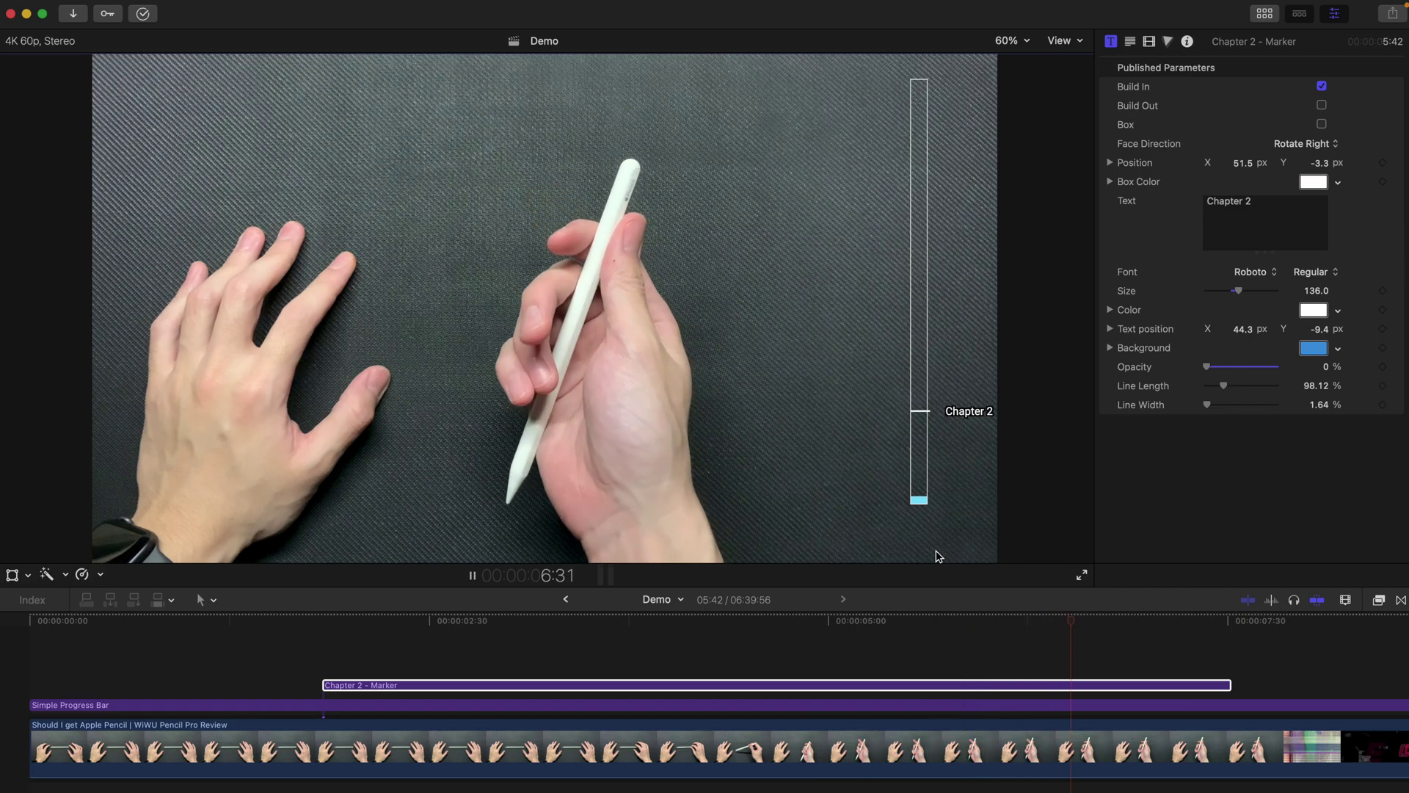
key(space)
Zoom the timeline out to reveal the project well beyond the Chapter 2 marker.
scroll(907, 696, down, 3)
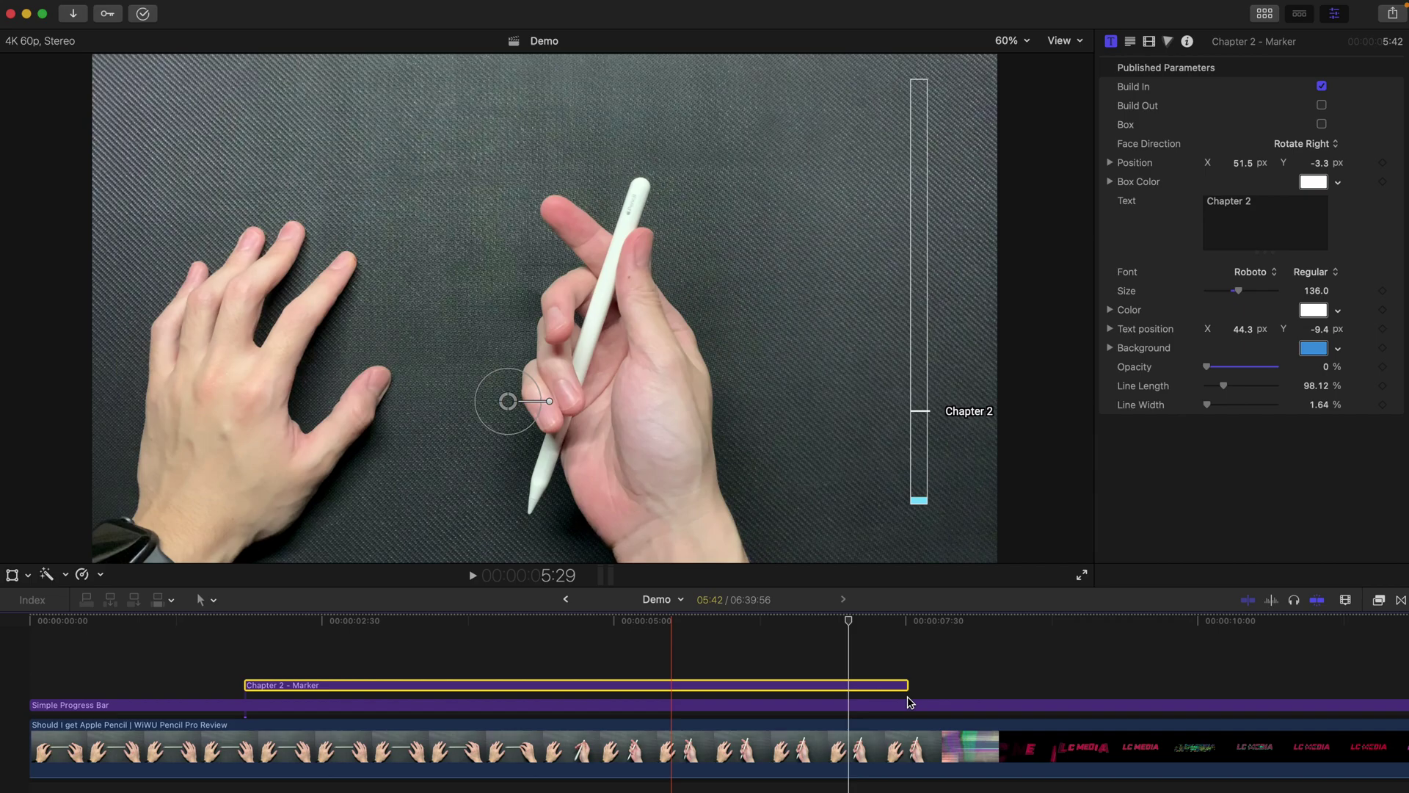
scroll(831, 688, down, 3)
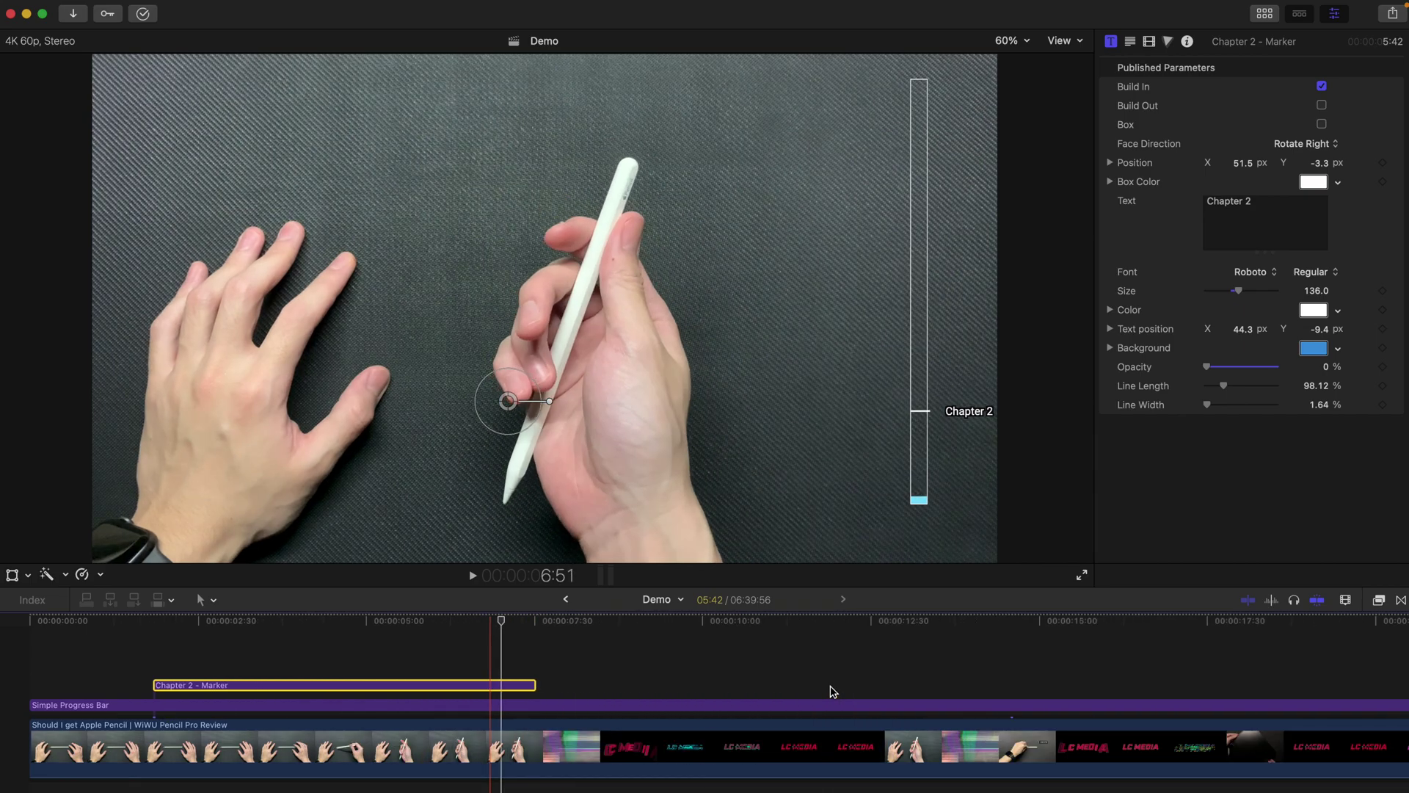